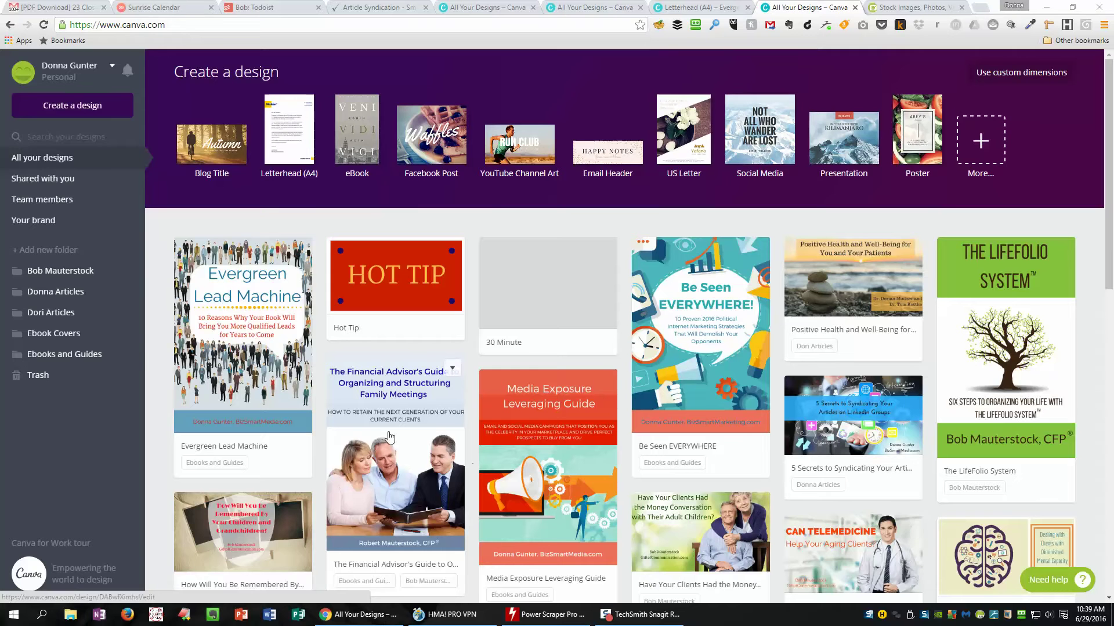
Step: Create a blank Letterhead (A4) design
click(75, 106)
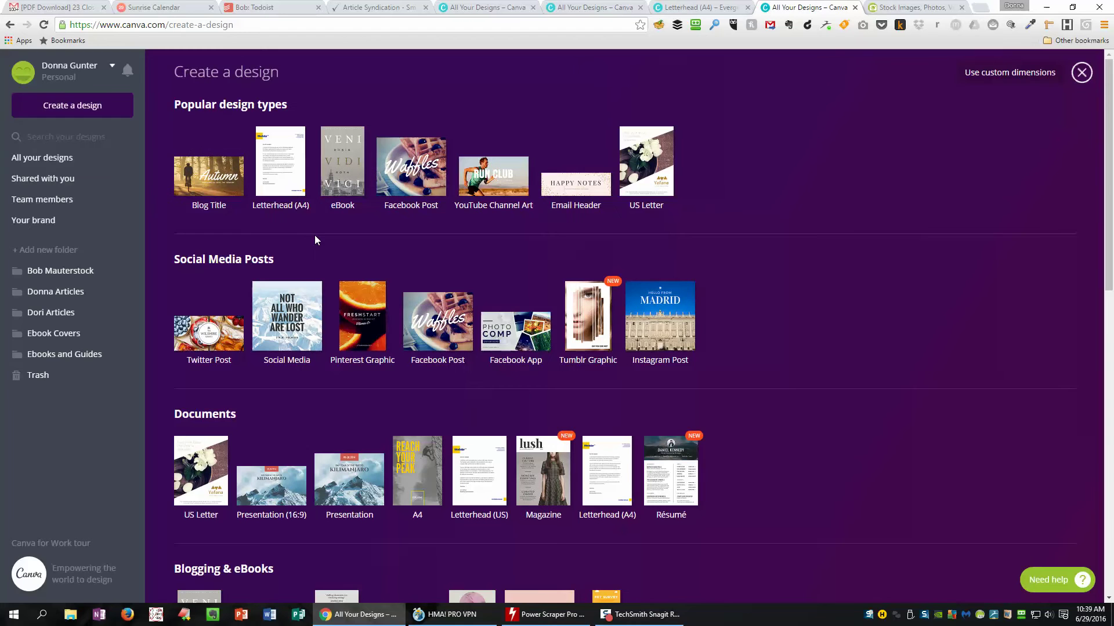
click(279, 169)
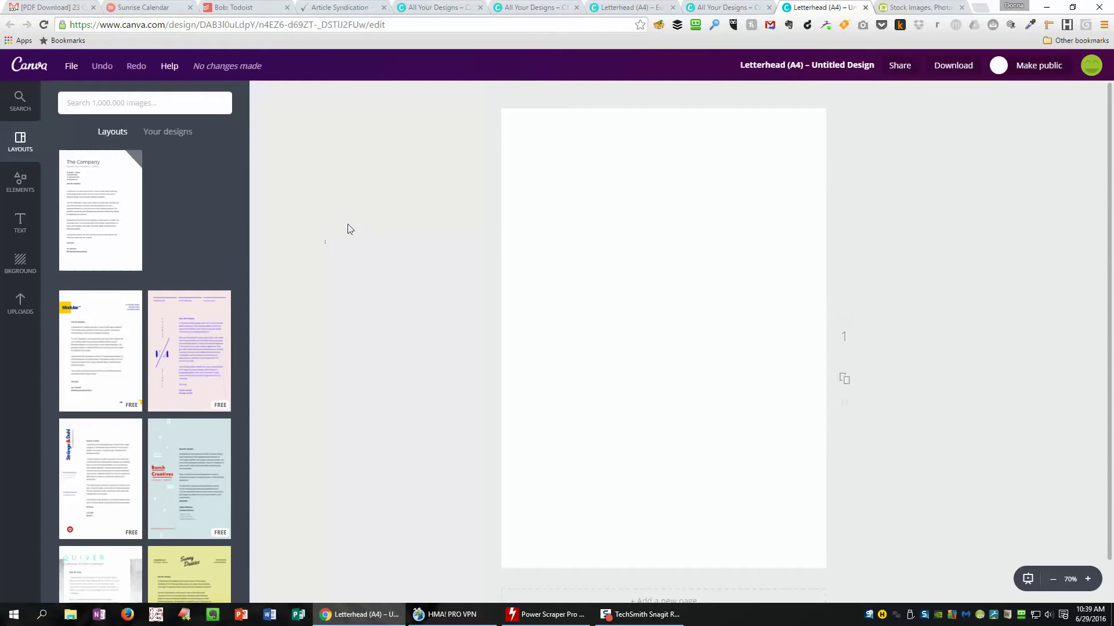
Step: Switch to the Depositphotos site, search it for "people in a line" and browse the matching images
click(907, 9)
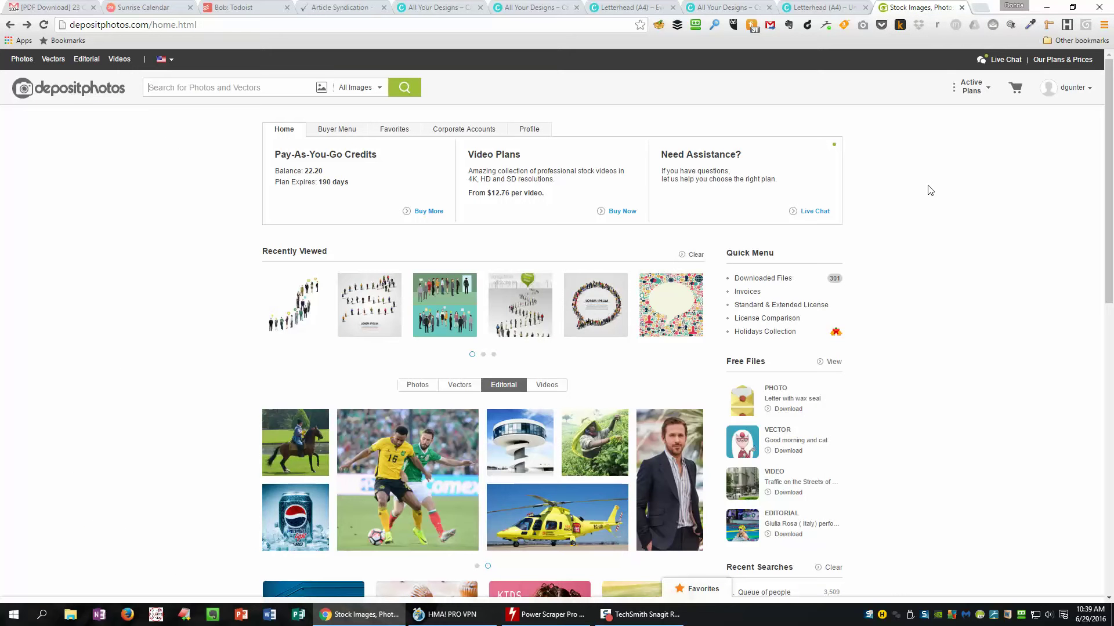
click(217, 89)
text(people in a line)
key(Return)
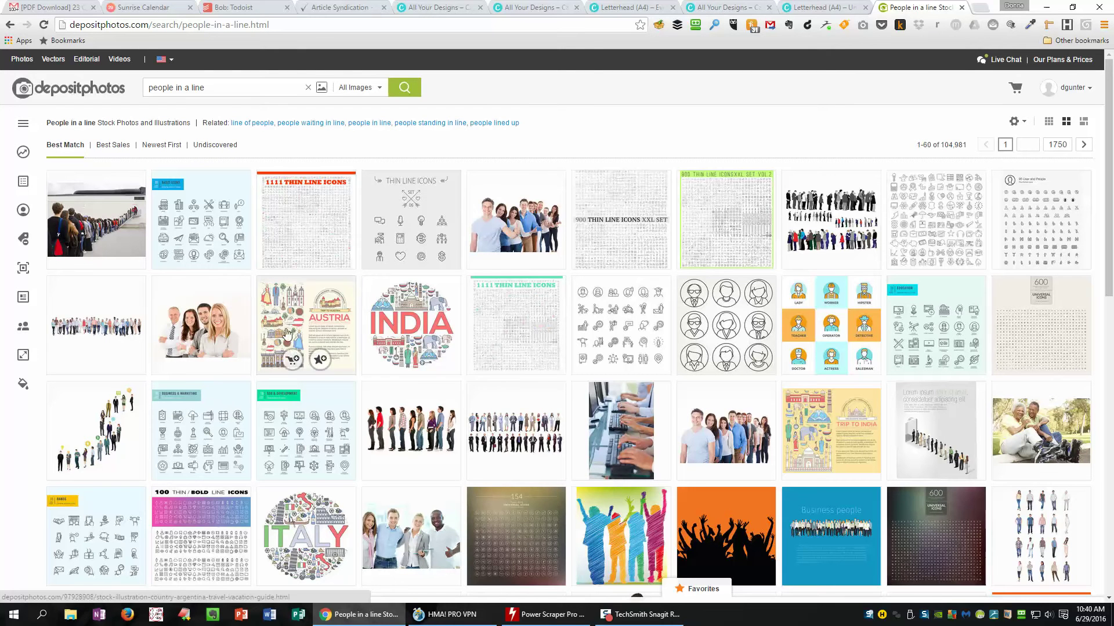
scroll(462, 384, down, 3)
mouse_move(479, 387)
scroll(478, 387, up, 3)
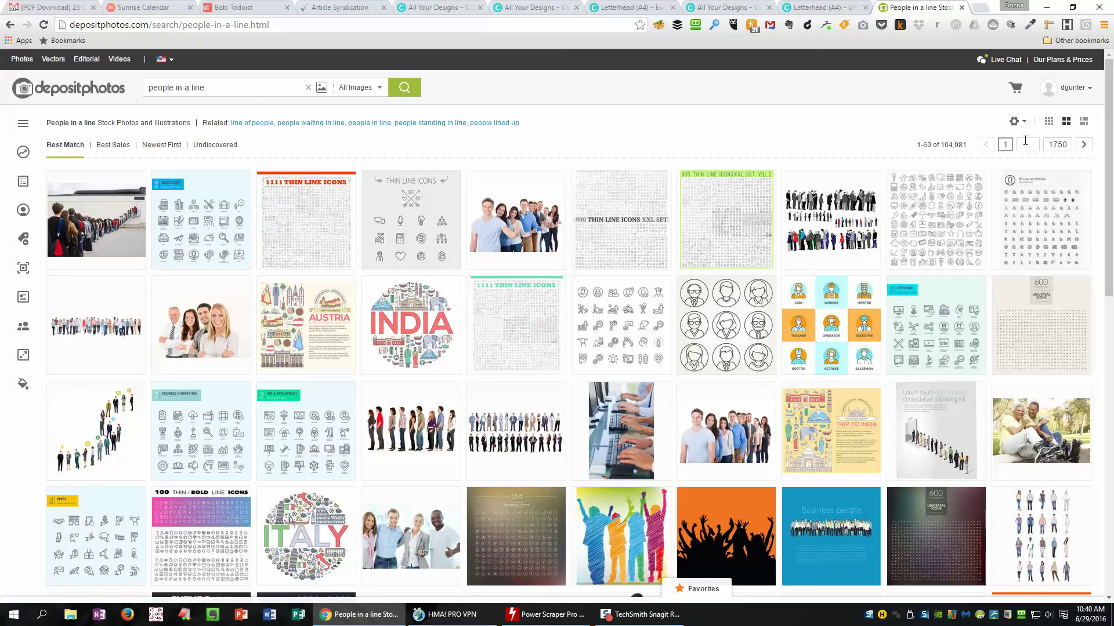
Step: Open the account's downloaded files and view the "People in shape of chat bubble" stock illustration
click(1091, 92)
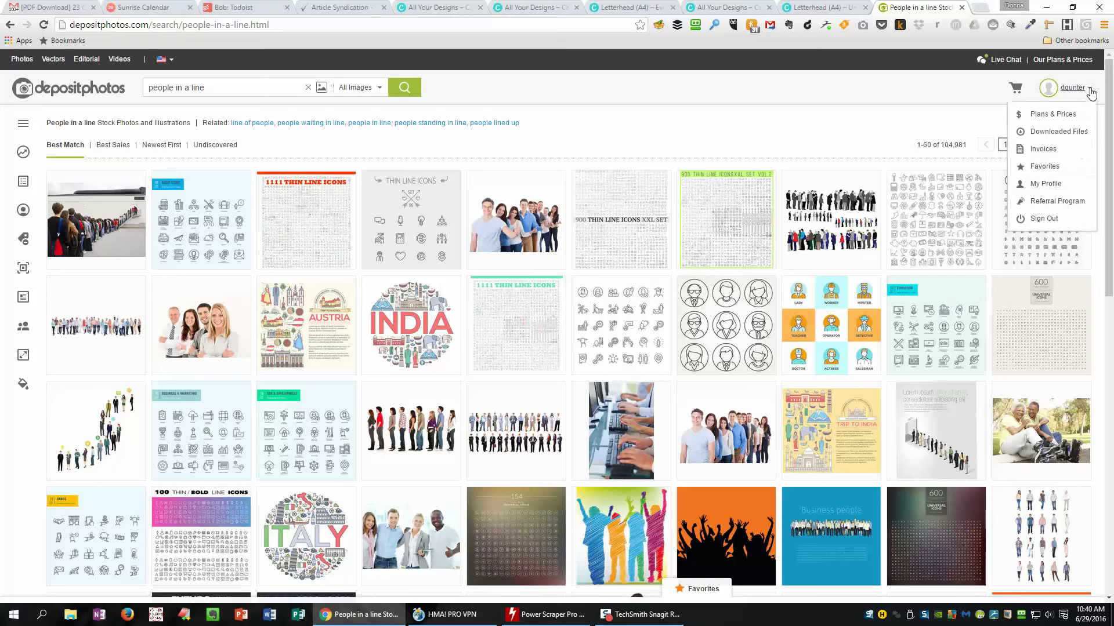
click(1067, 132)
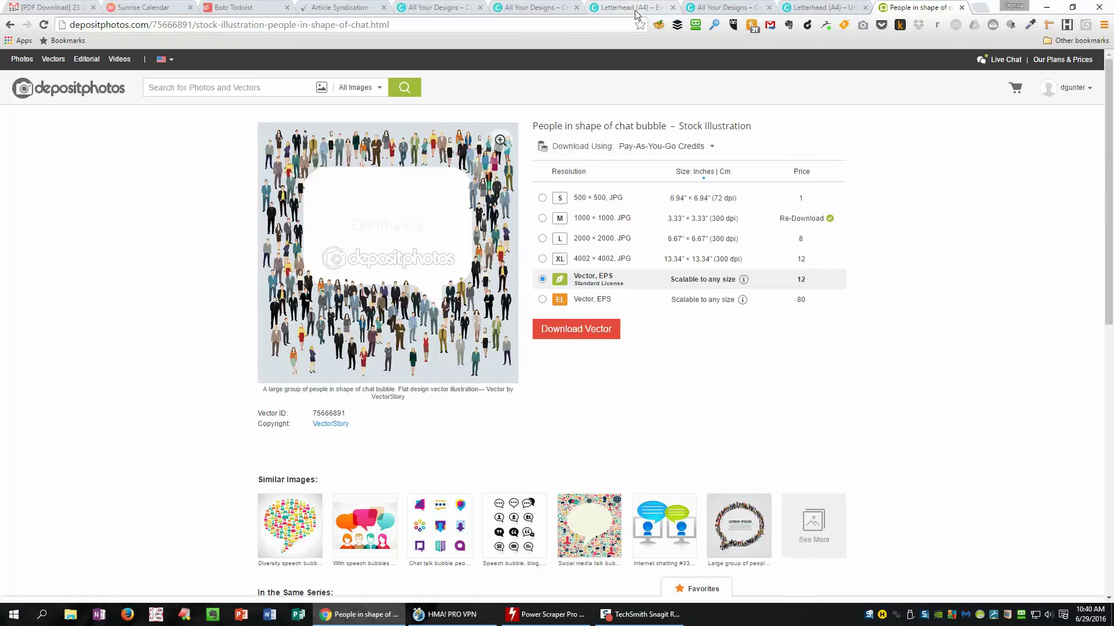
Step: Switch back to the untitled A4 letterhead design in Canva and show the uploaded images
click(803, 10)
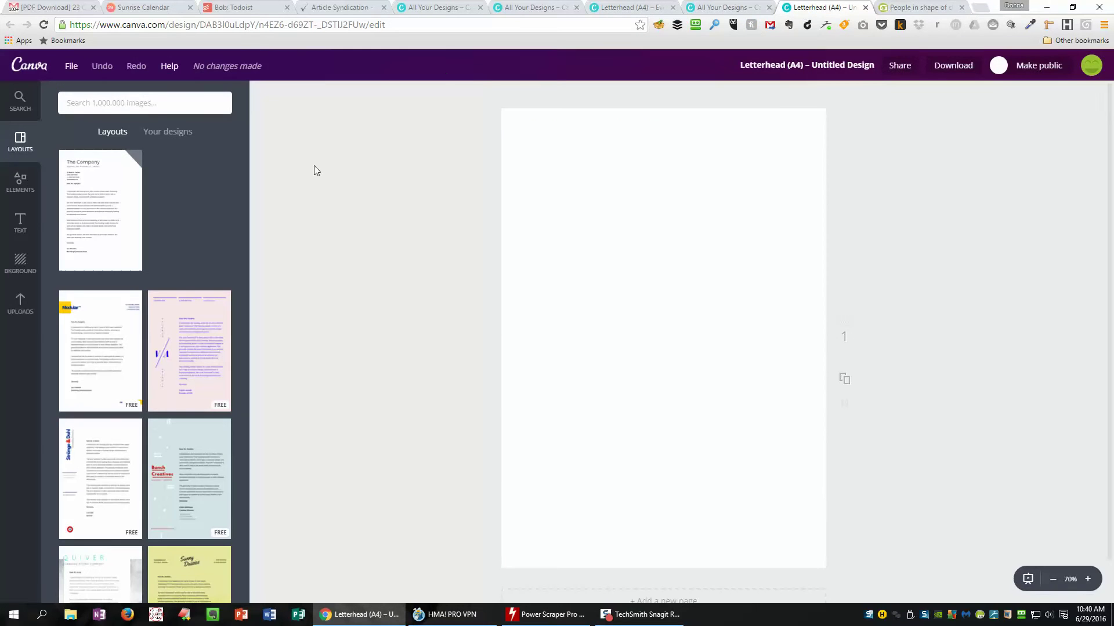
click(22, 308)
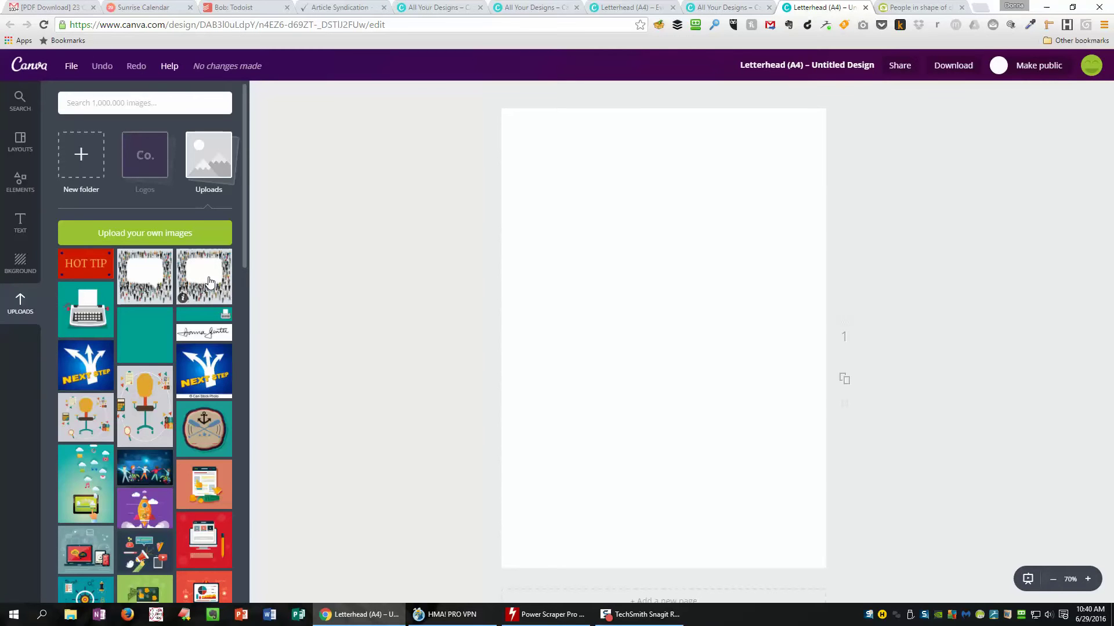
drag(208, 277, 683, 313)
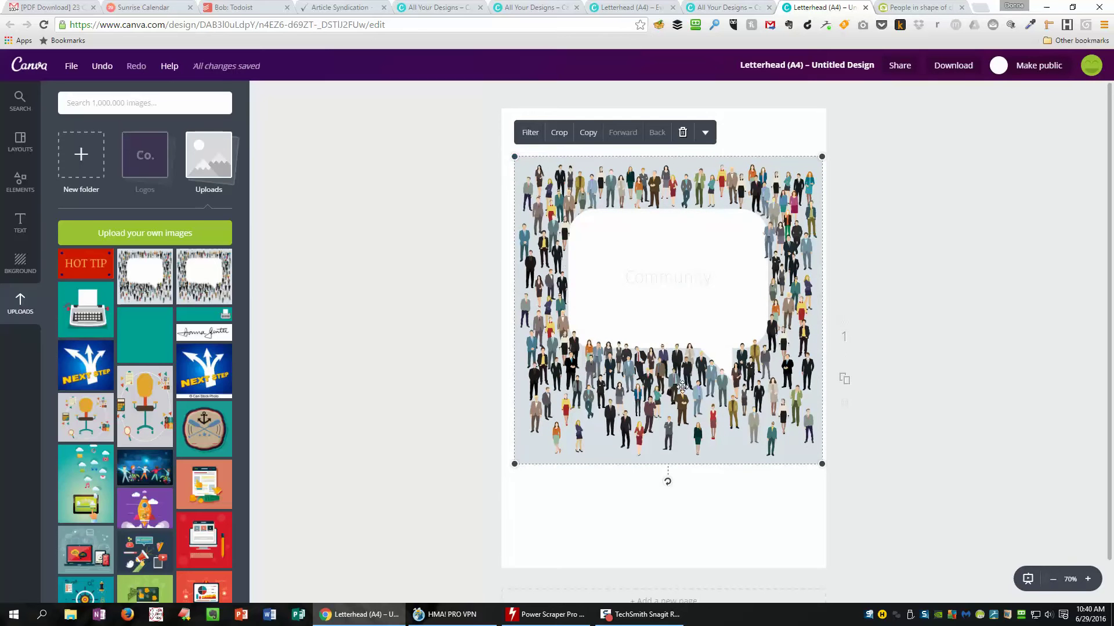
drag(514, 157, 503, 90)
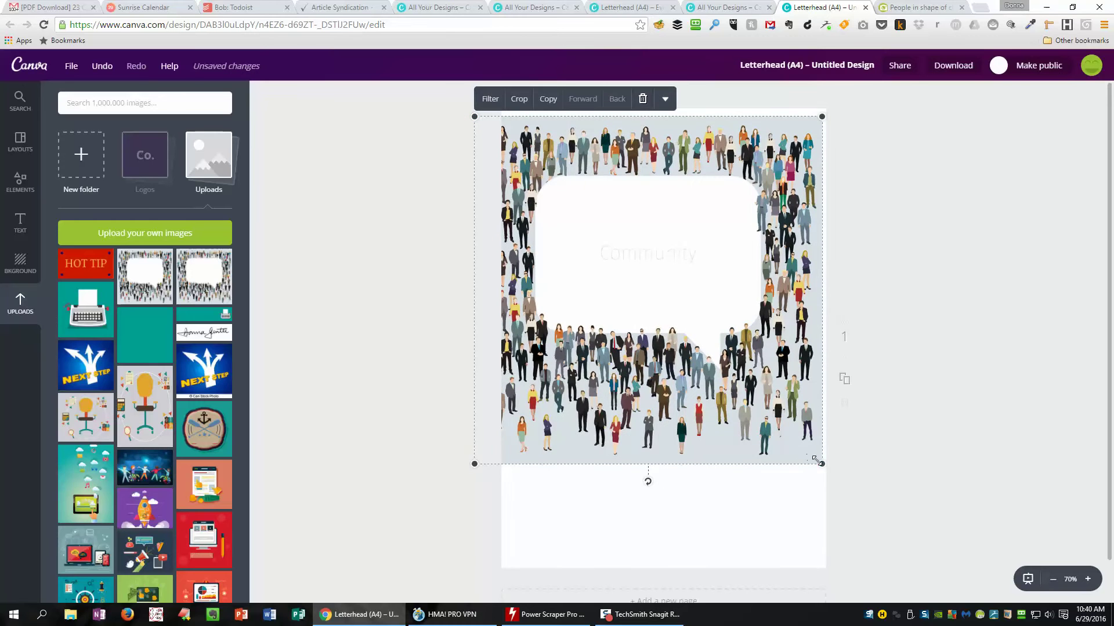
drag(817, 462, 862, 504)
drag(687, 158, 682, 145)
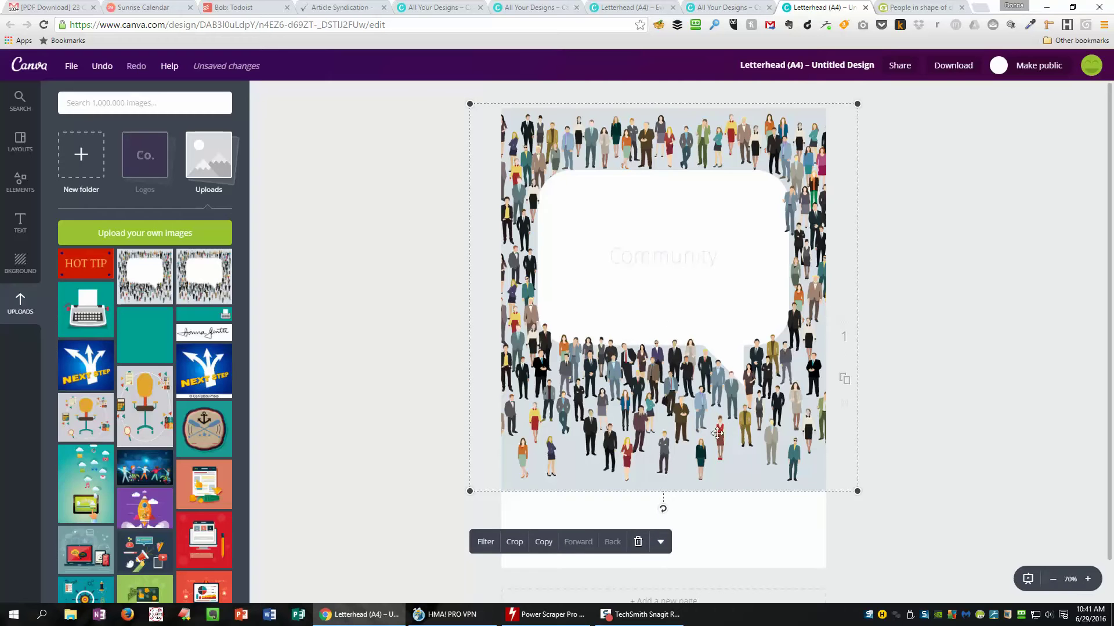
click(638, 541)
Step: Add the uploaded crowd image with the empty speech bubble, enlarge it beyond the page width and align it with the page's top edge
click(145, 273)
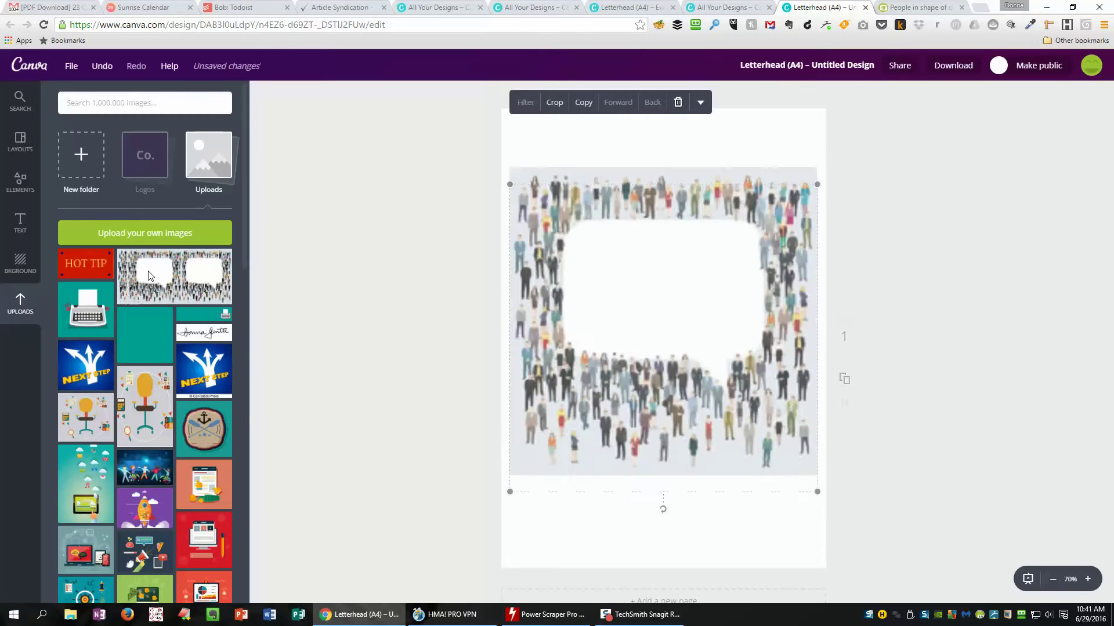
drag(510, 184, 482, 128)
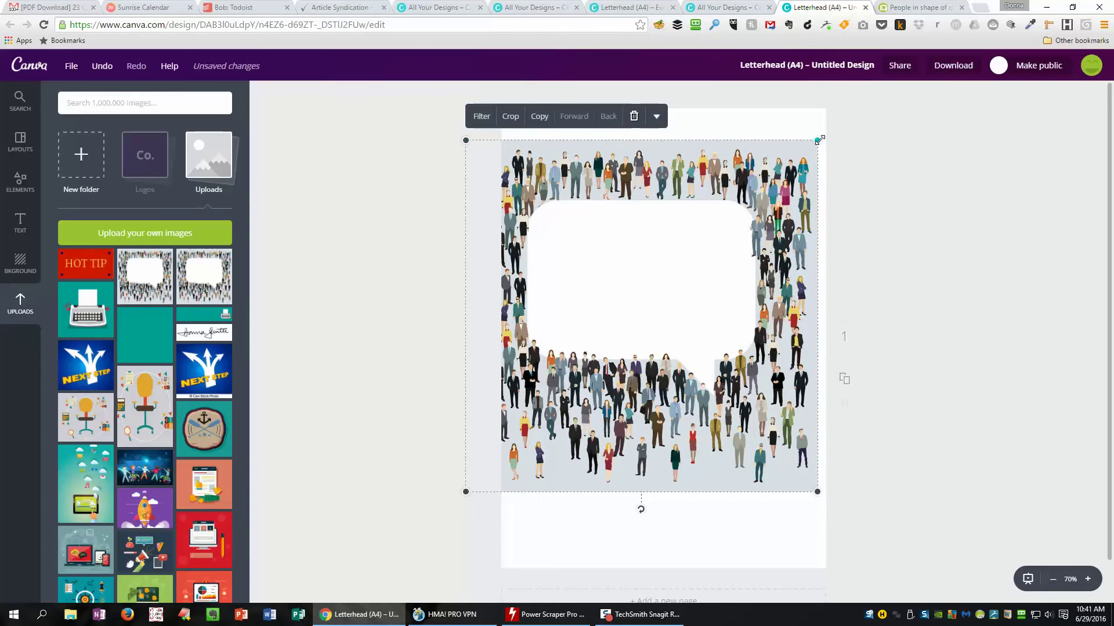
drag(817, 141, 865, 115)
drag(727, 140, 731, 138)
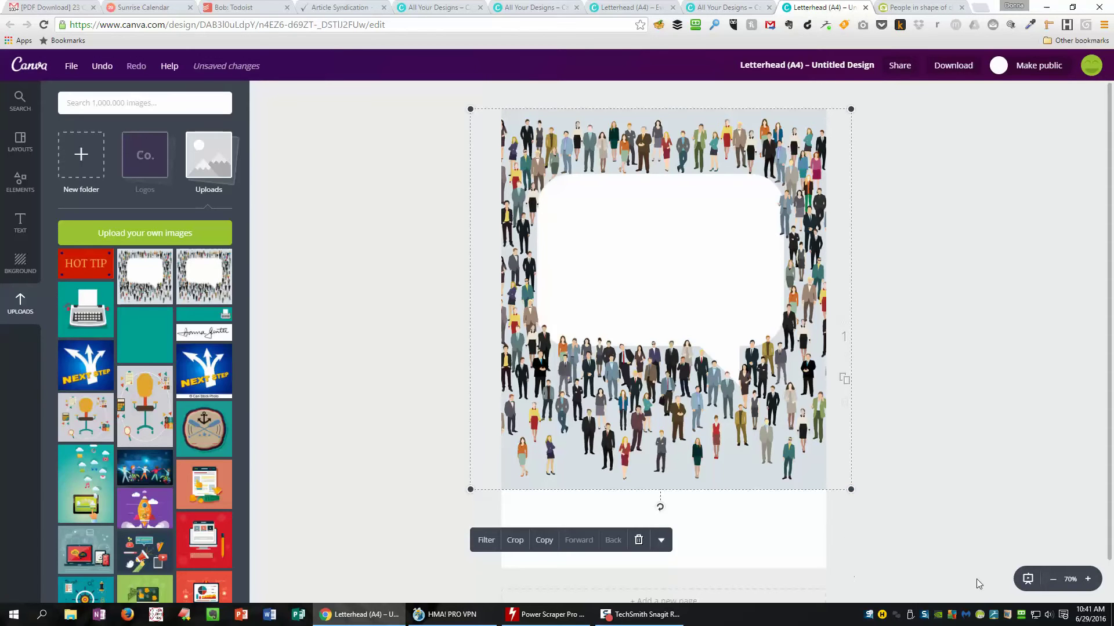
right_click(926, 616)
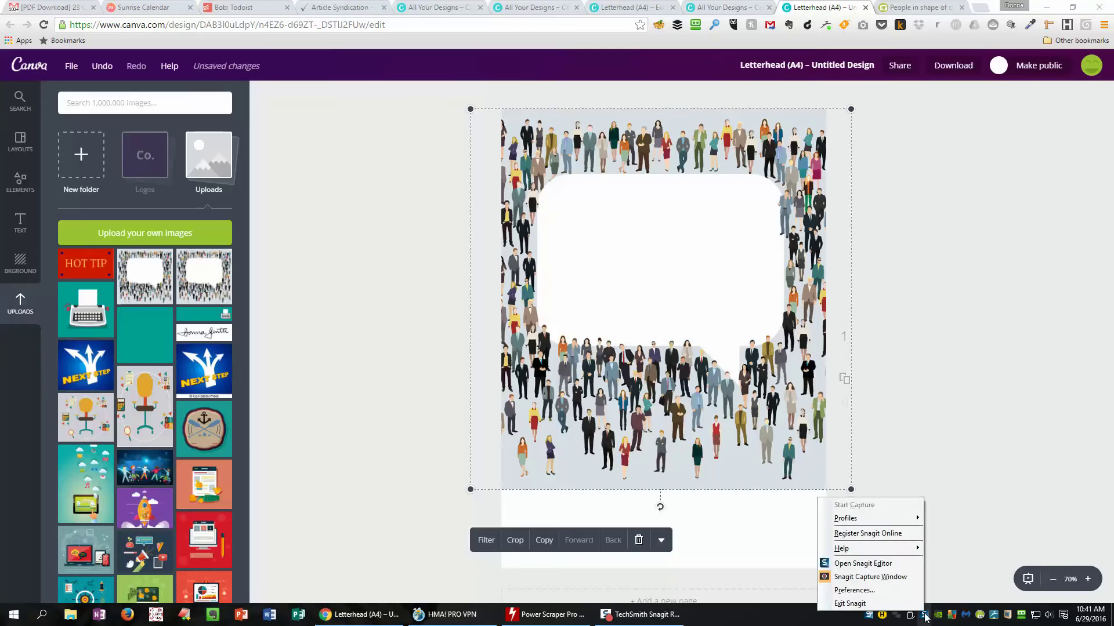
click(938, 580)
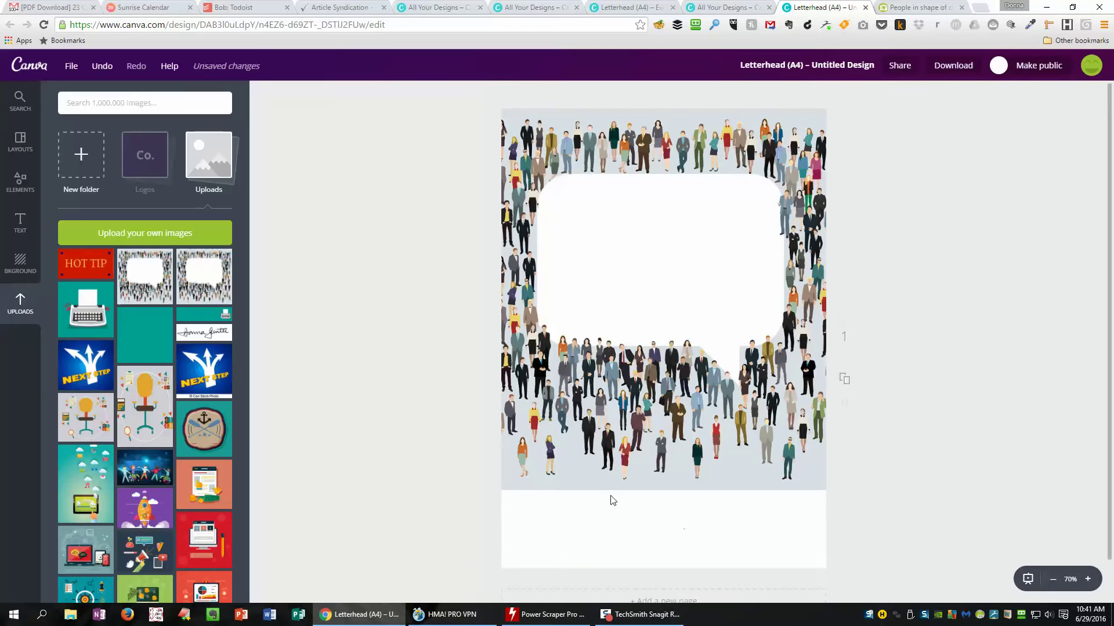
Step: Enlarge the crowd image from its lower corner to about 962 × 962, leaving a white strip at the page bottom
click(586, 468)
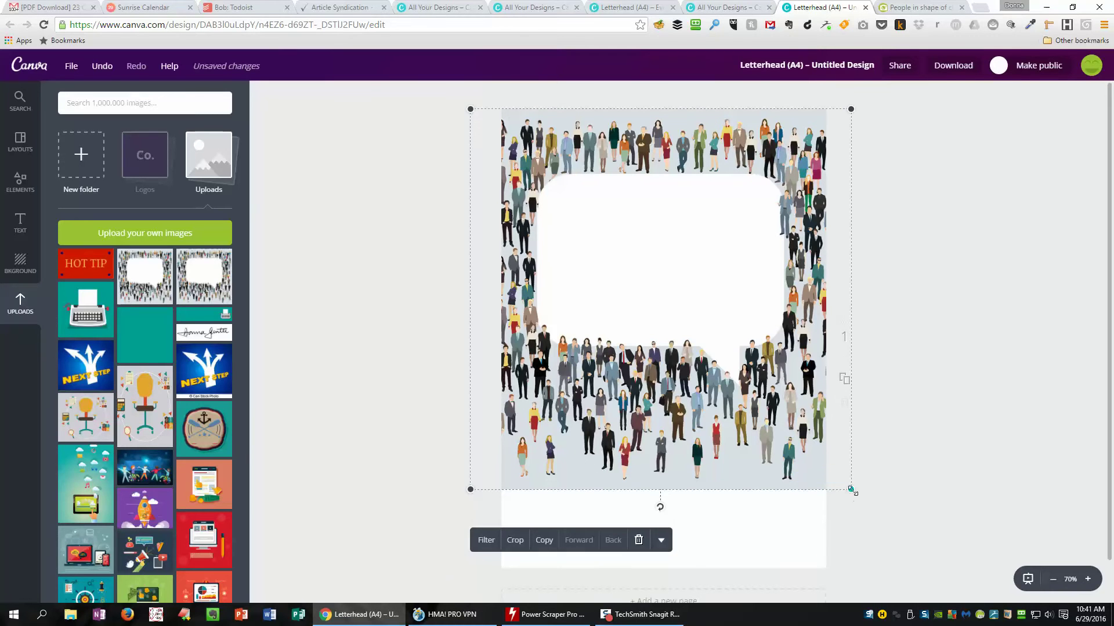
drag(851, 491, 855, 513)
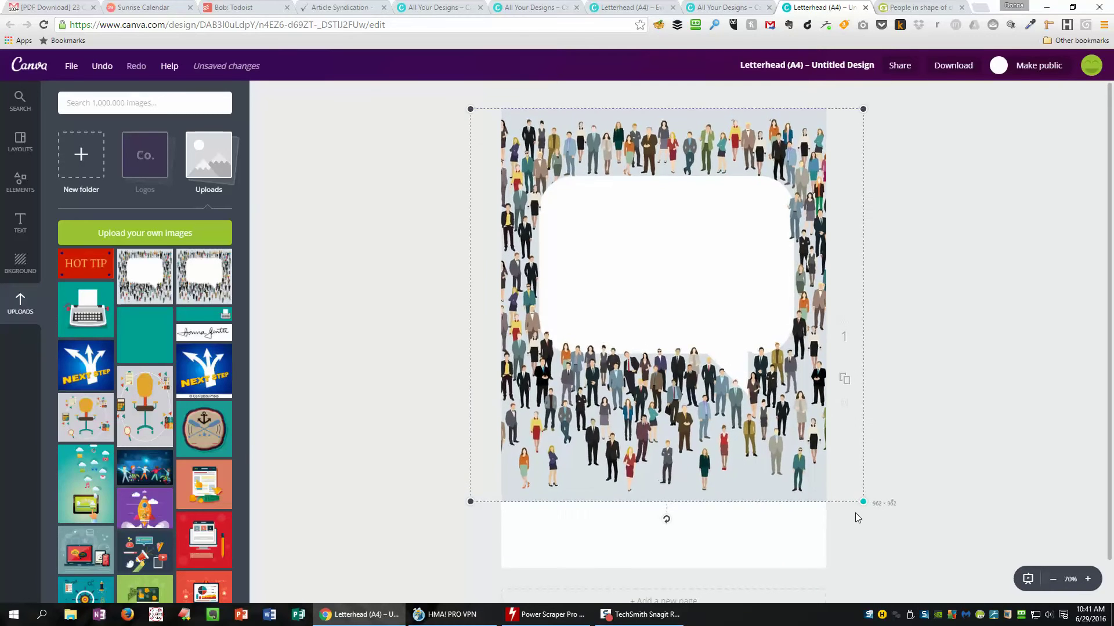
click(899, 541)
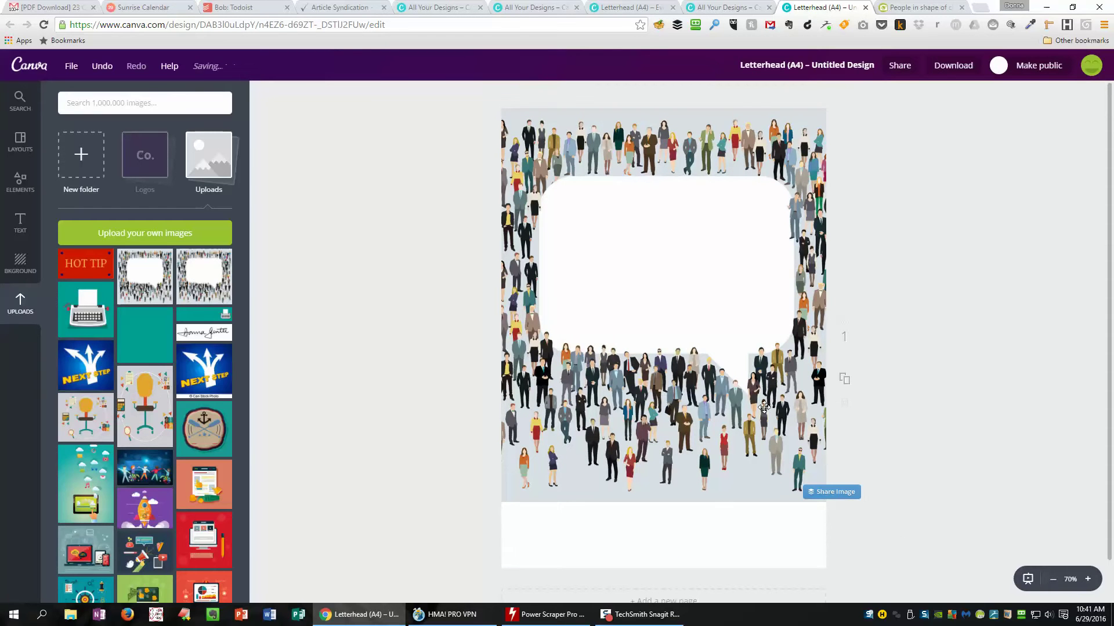
Step: Search the image library for "square" and place the free crimson square on the white strip at the page bottom
click(83, 103)
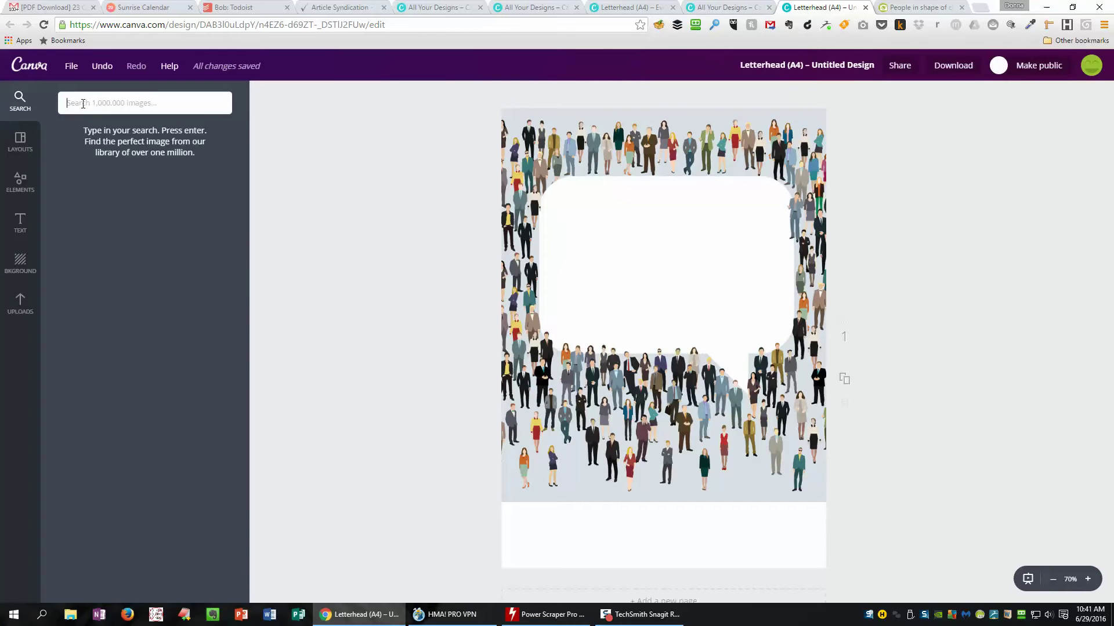
text(square)
key(Return)
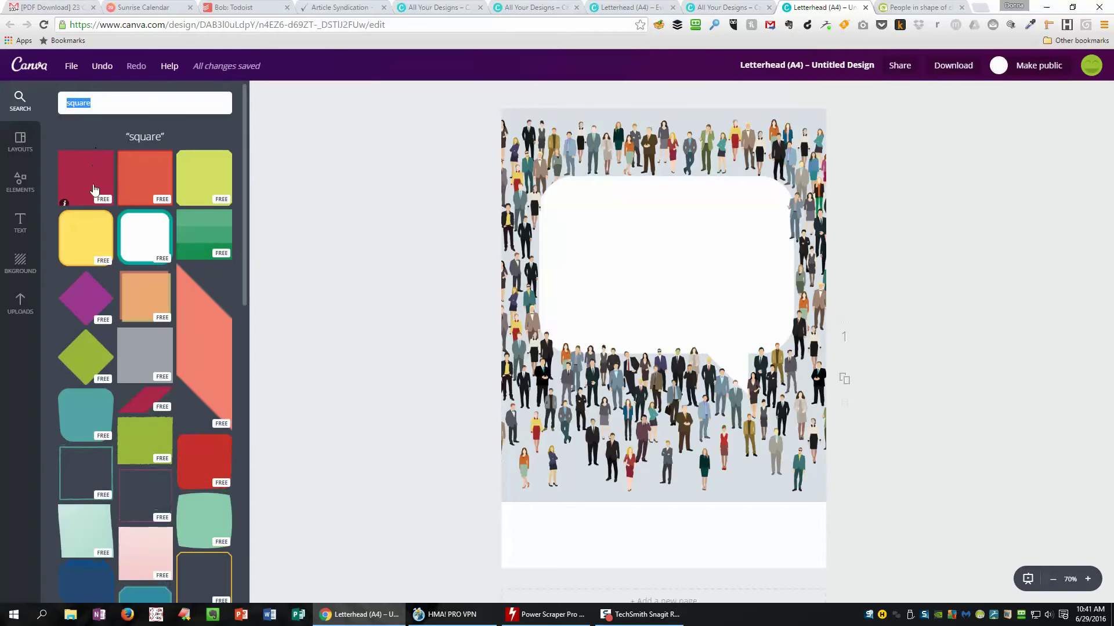
drag(92, 188, 638, 455)
drag(527, 351, 661, 485)
scroll(951, 453, down, 1)
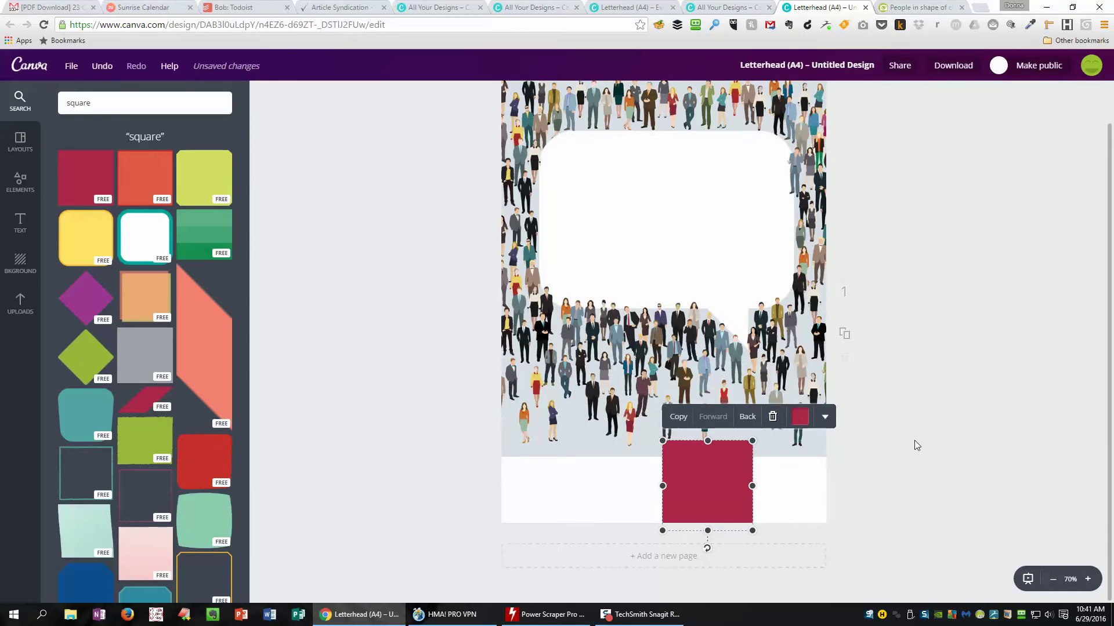
Step: Stretch the crimson square into a band about 840 × 175 that covers the whole white strip below the crowd image
click(1088, 579)
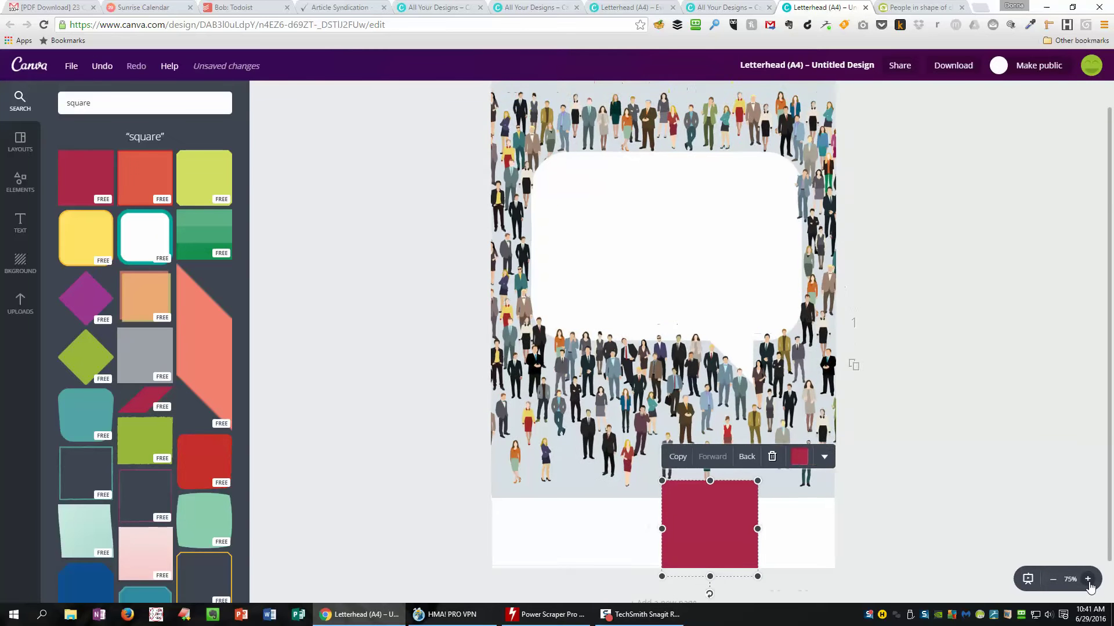
click(1053, 579)
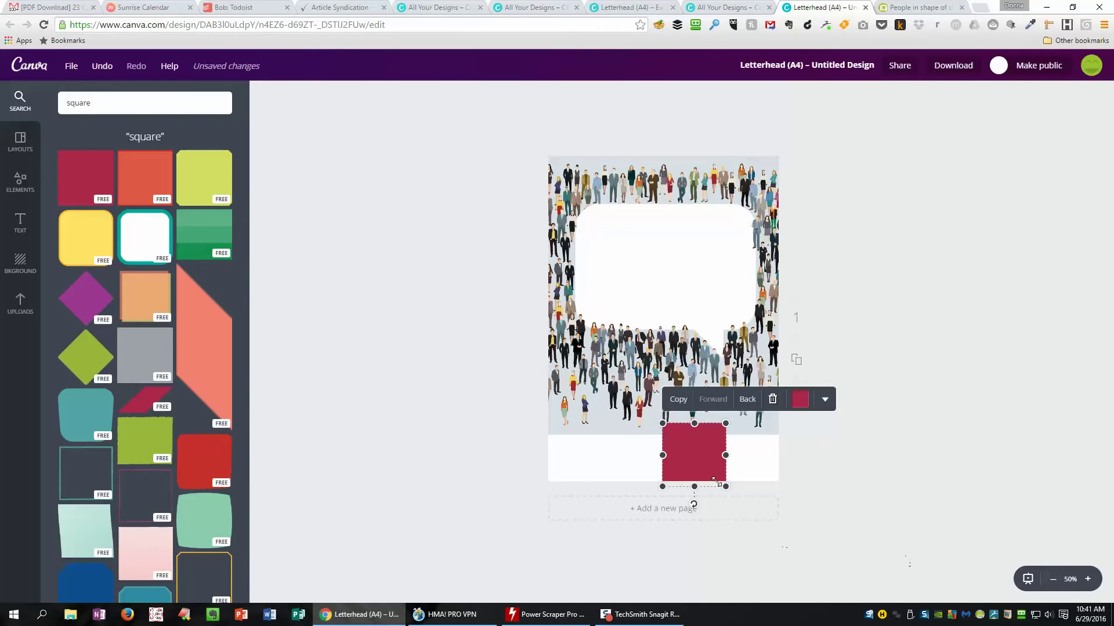
drag(663, 424, 536, 461)
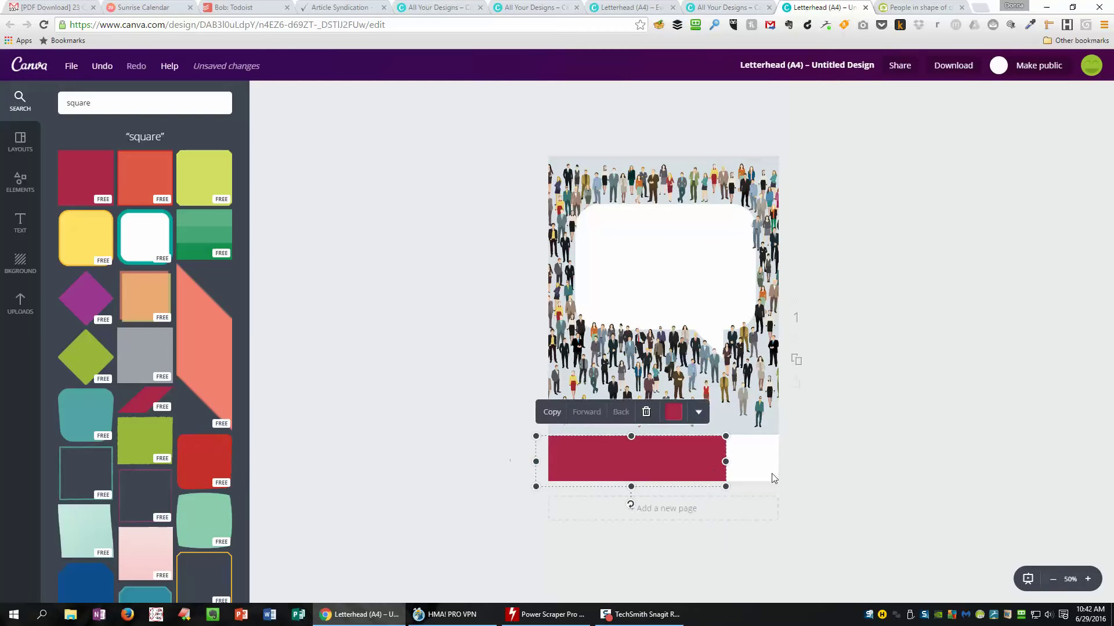
drag(725, 462, 778, 461)
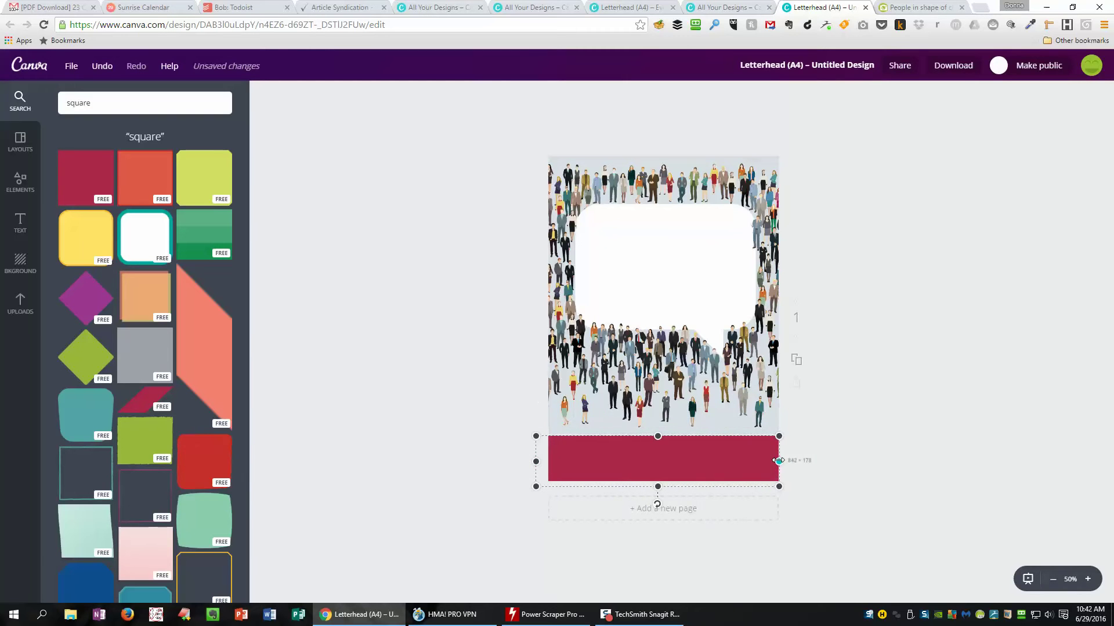
drag(695, 457, 698, 457)
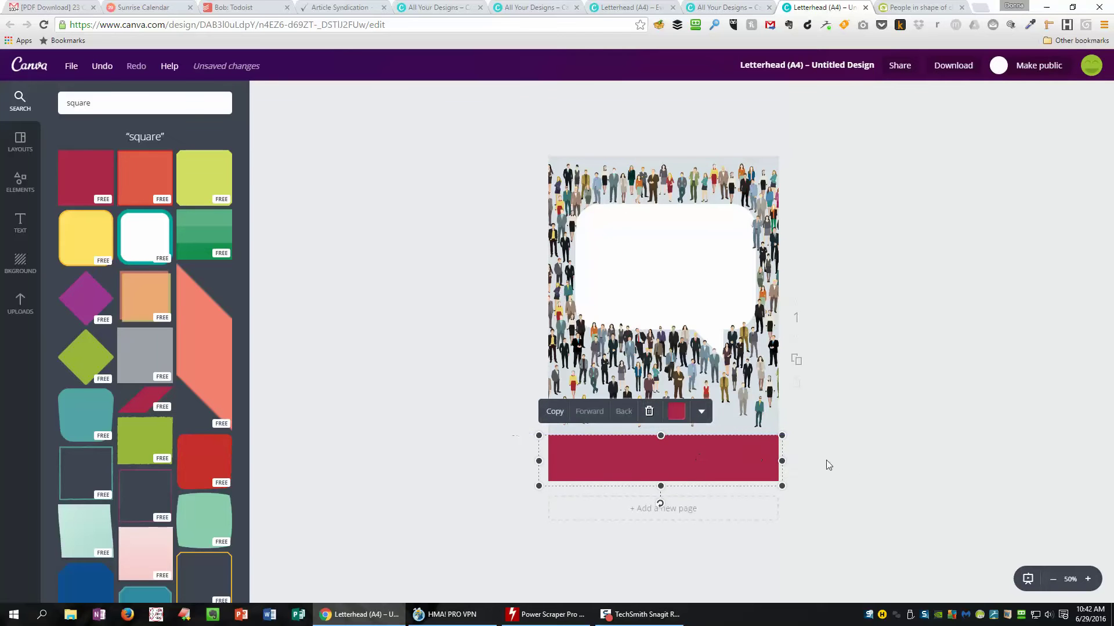
Step: Show the crimson band's colour choices and launch Color Detector from the Web Design folder on the desktop
click(677, 413)
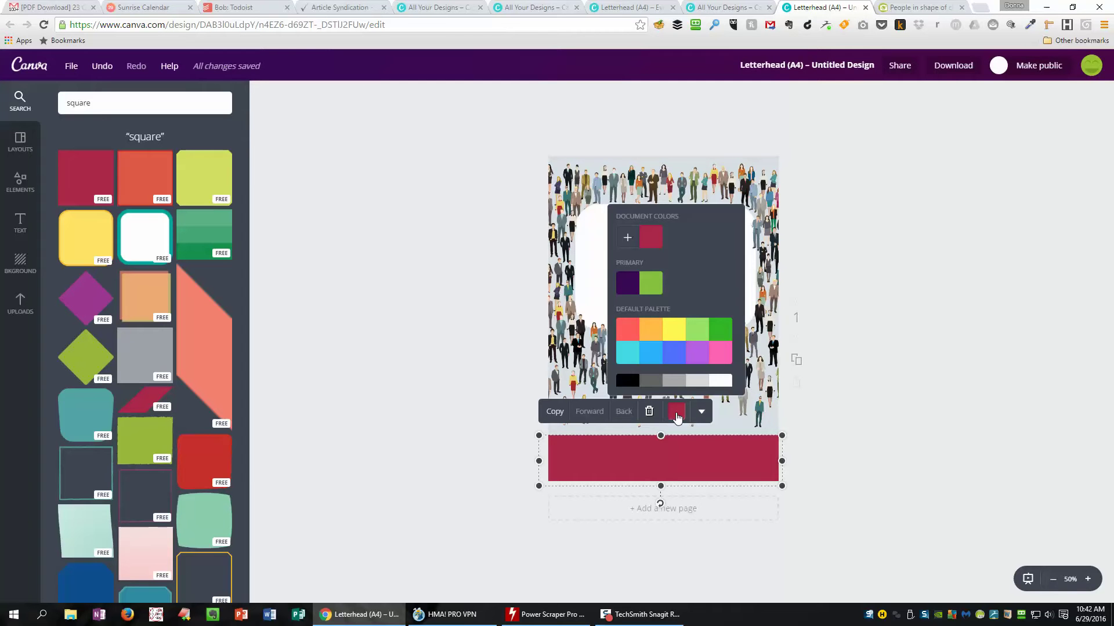
click(1042, 8)
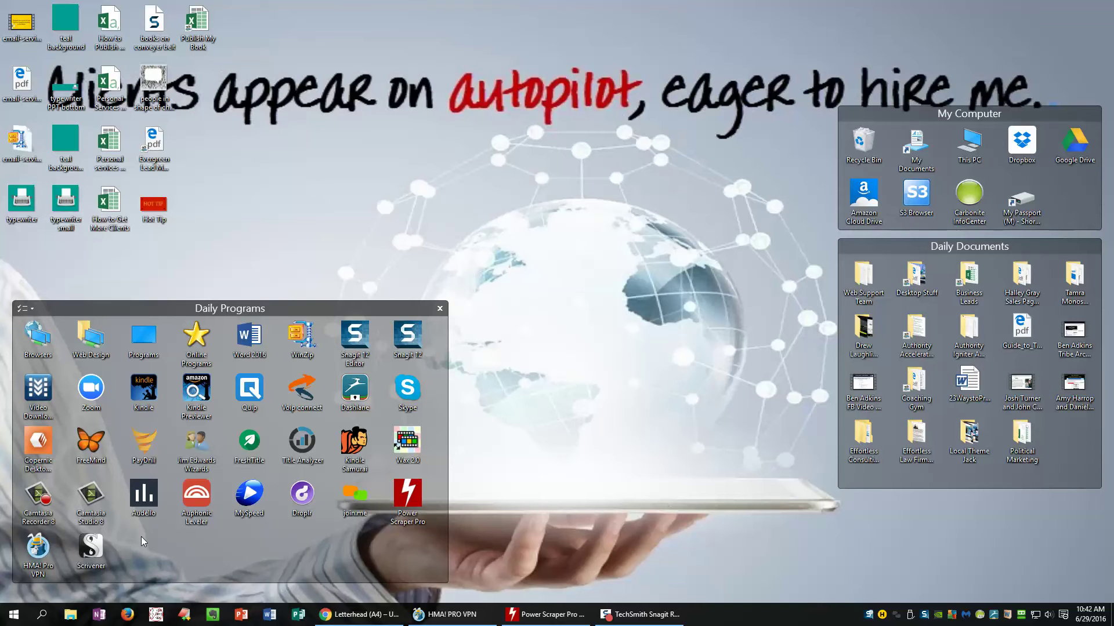
double_click(90, 342)
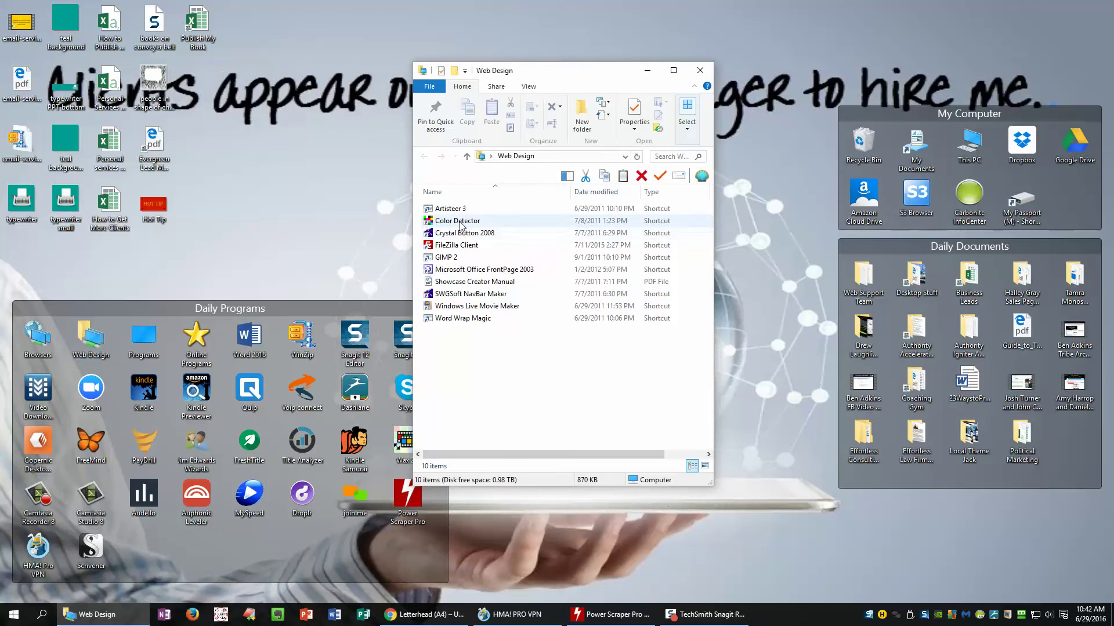
double_click(459, 221)
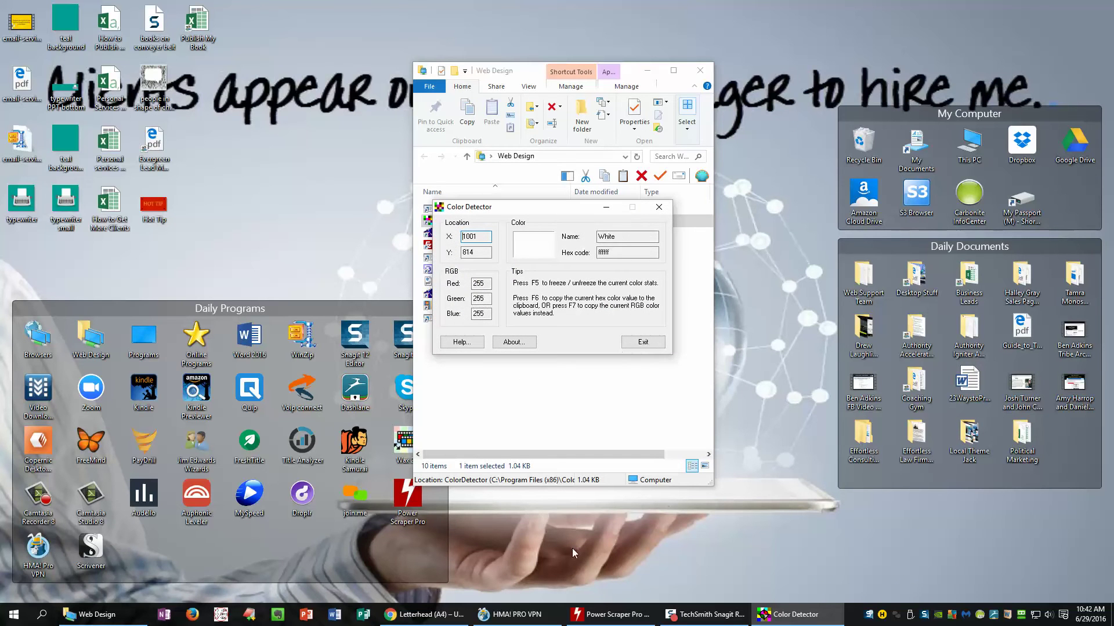
Step: Return to the Canva design, read the hex code of a figure's blue clothing with Color Detector and put the detector away
click(426, 615)
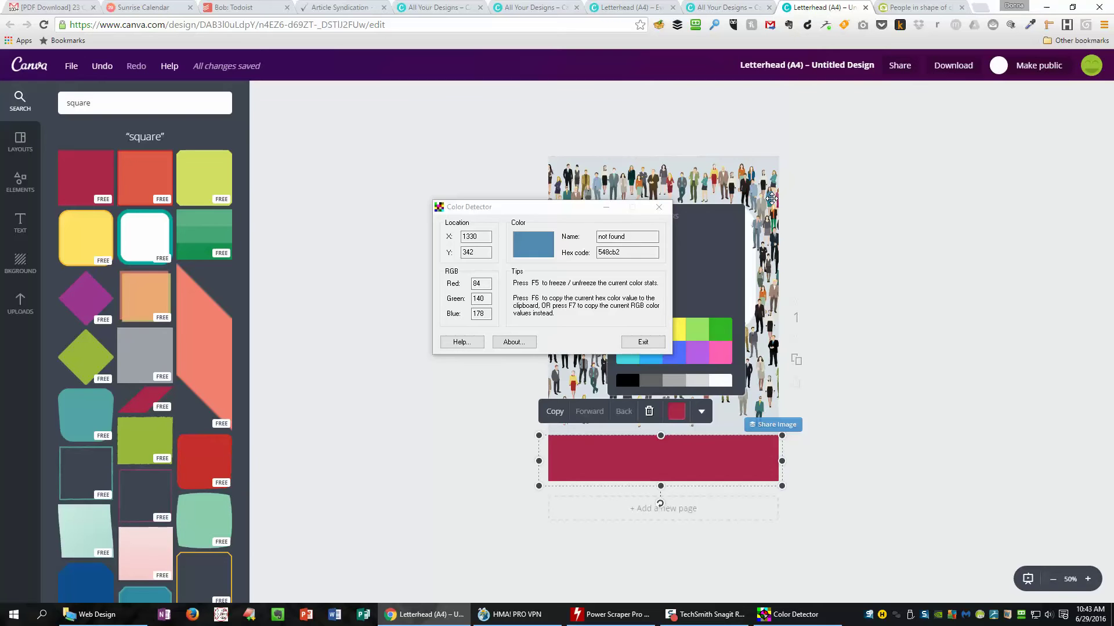
click(606, 207)
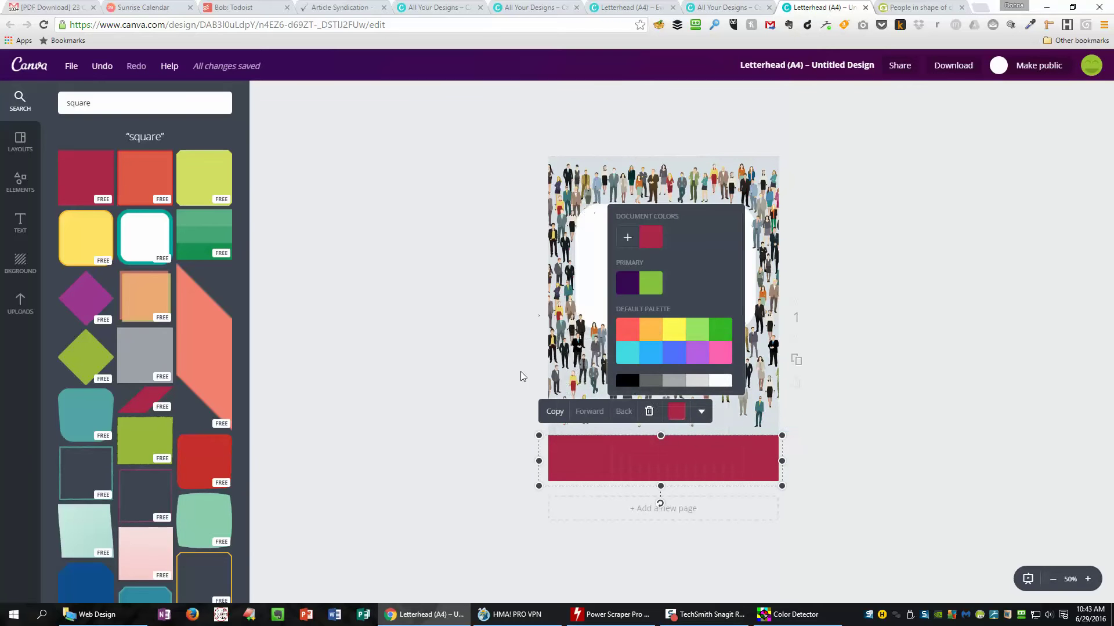
click(677, 418)
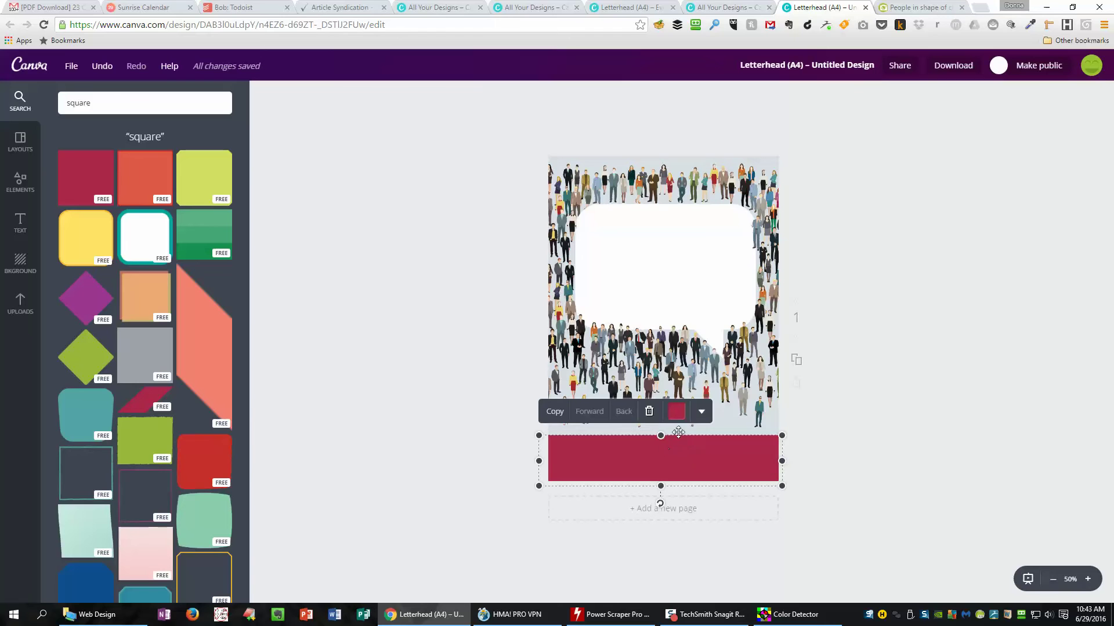
Step: Recolour the crimson band at the page bottom with the custom colour code 568cb1
click(676, 418)
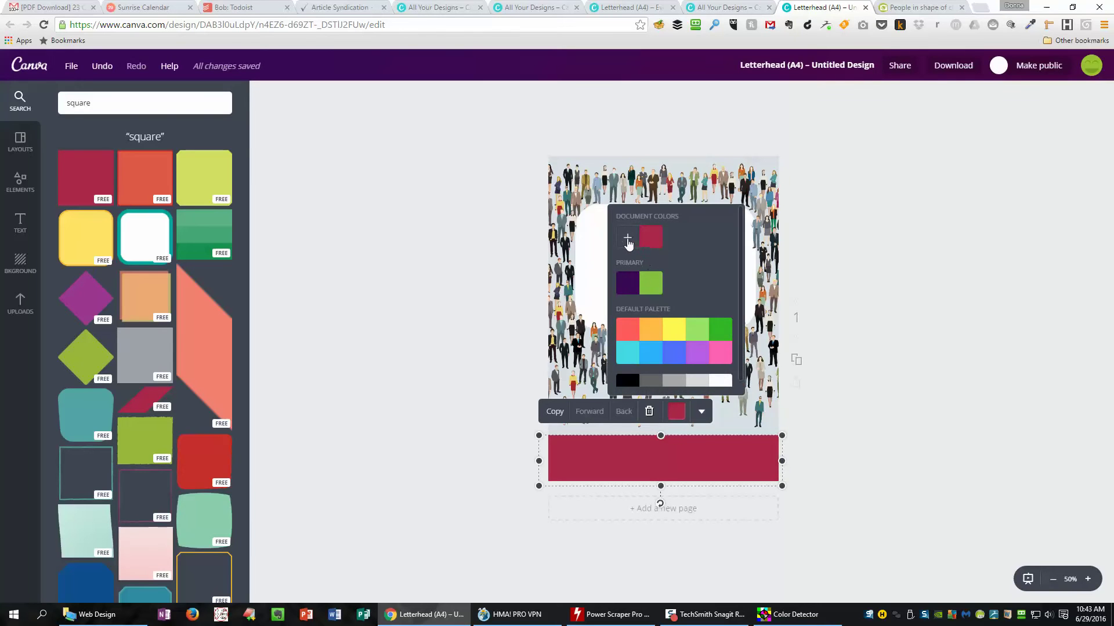
click(626, 239)
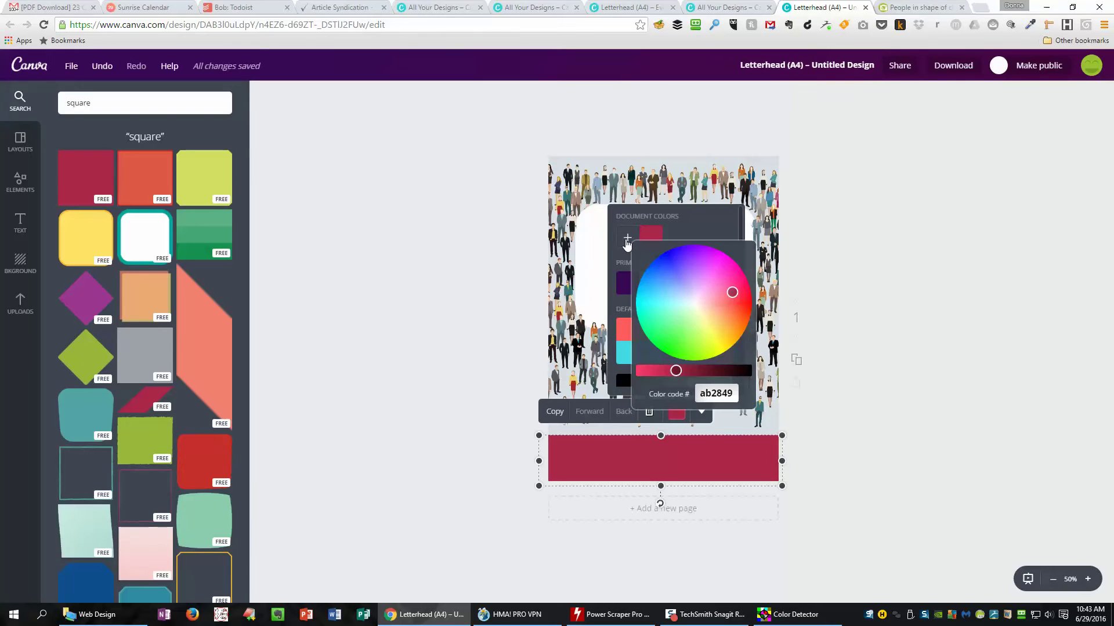
click(724, 393)
key(BackSpace)
key(BackSpace)
key(BackSpace)
key(BackSpace)
key(BackSpace)
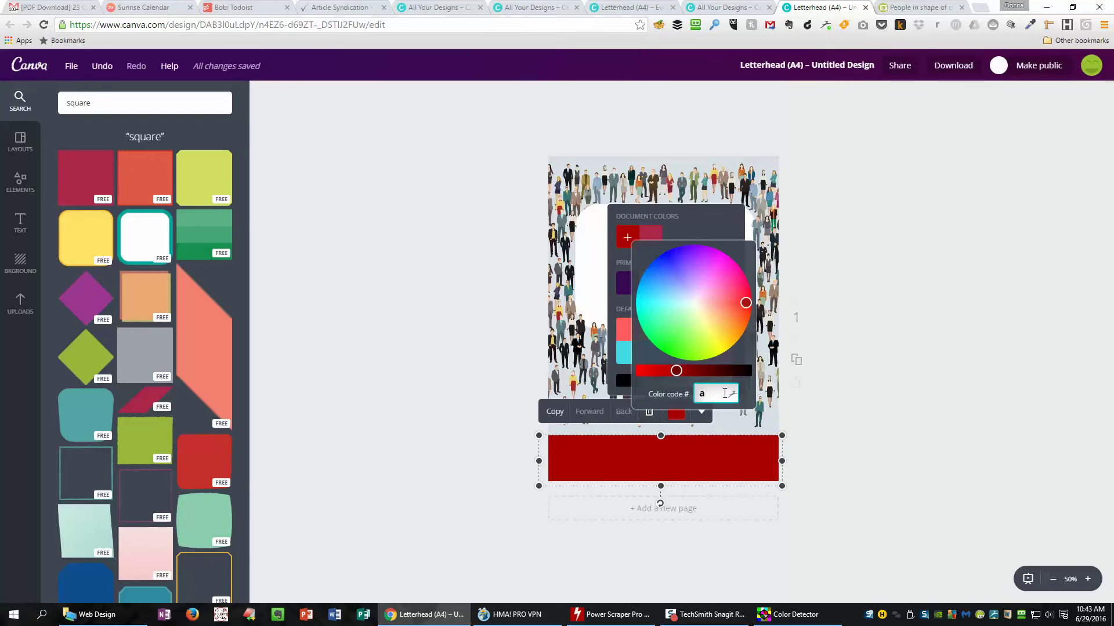
key(BackSpace)
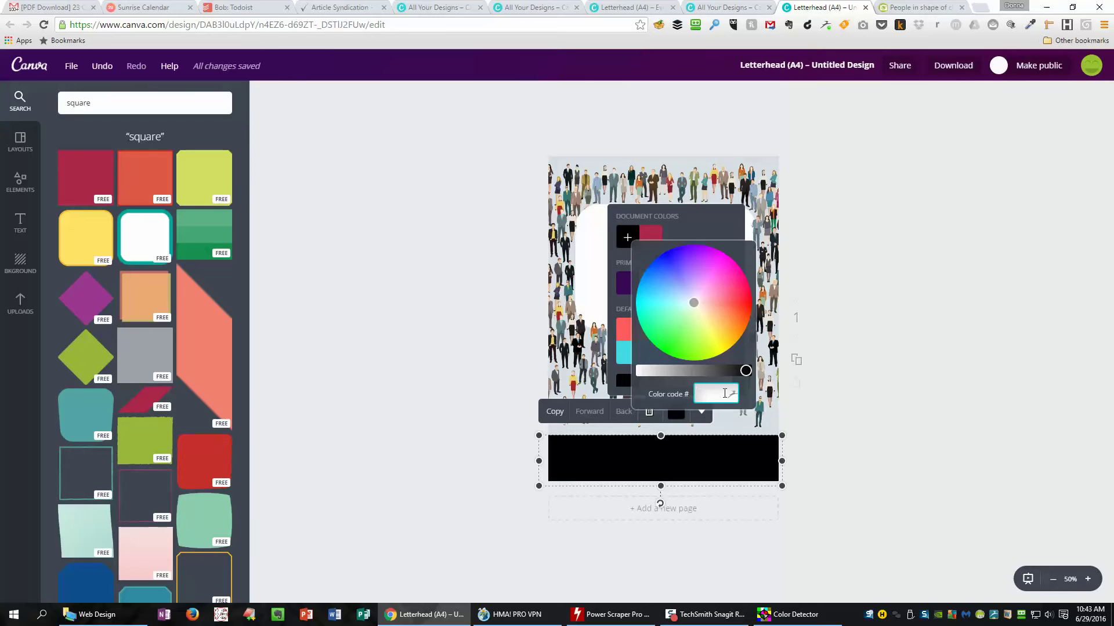
text(5)
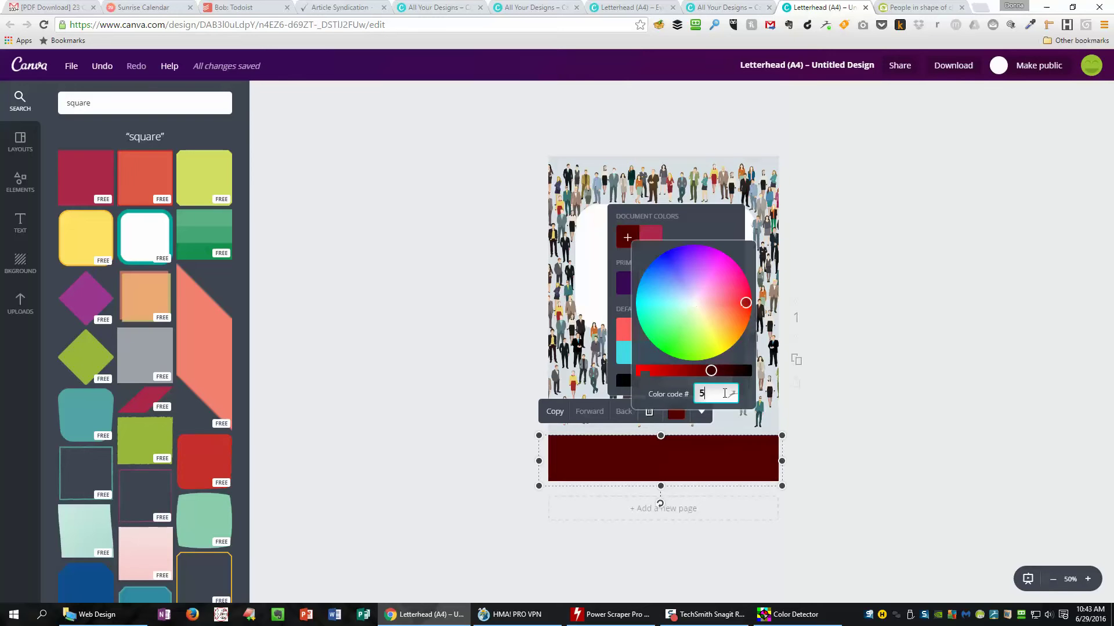
text(68)
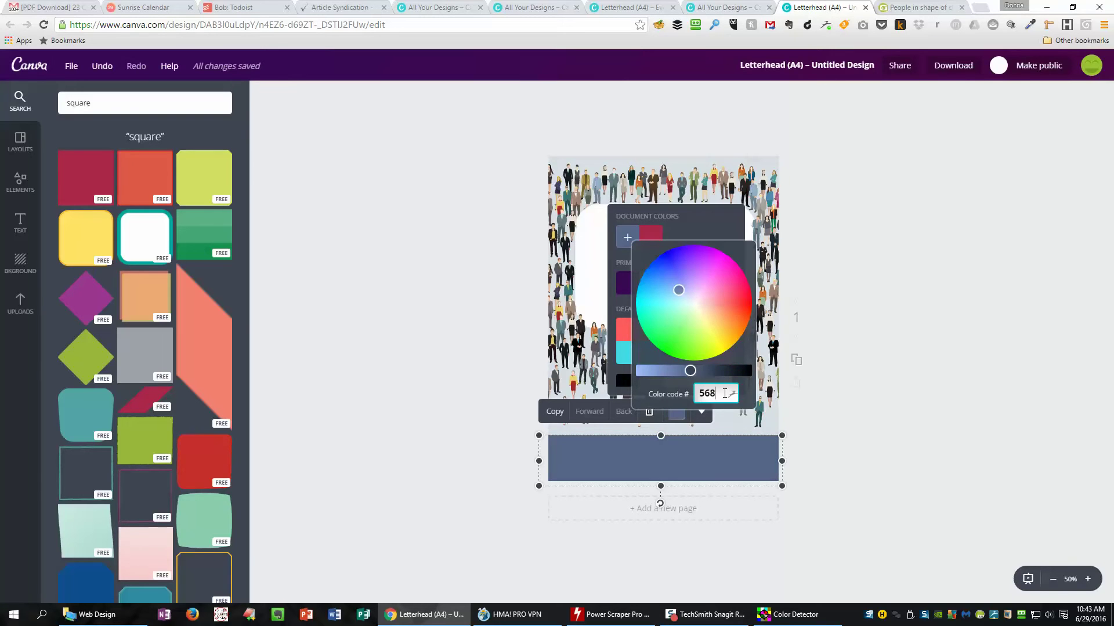
text(cb1)
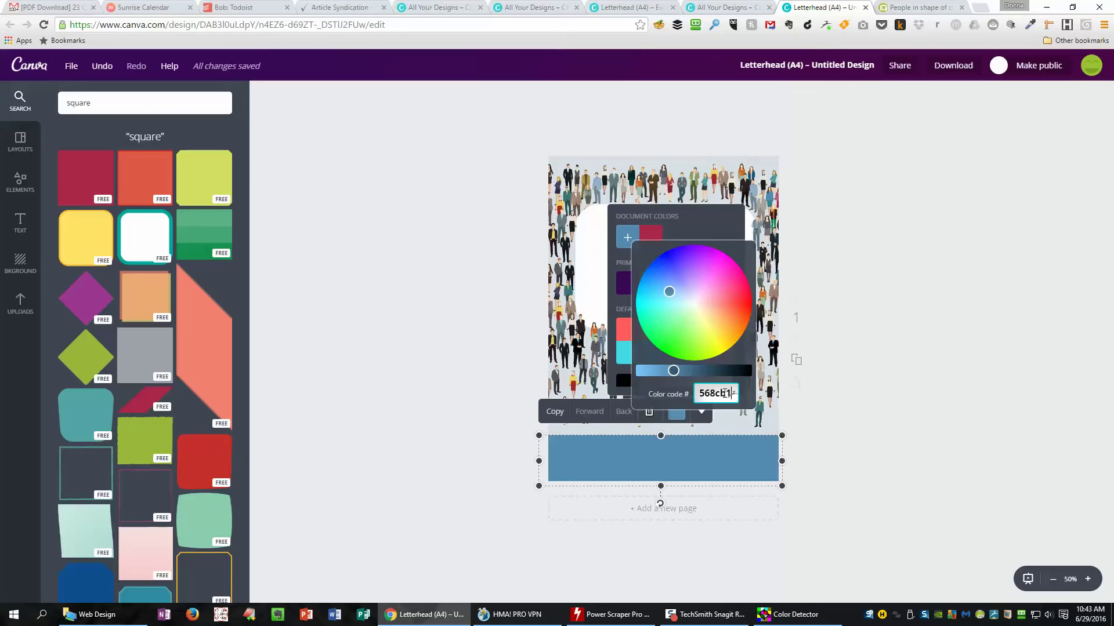
key(Return)
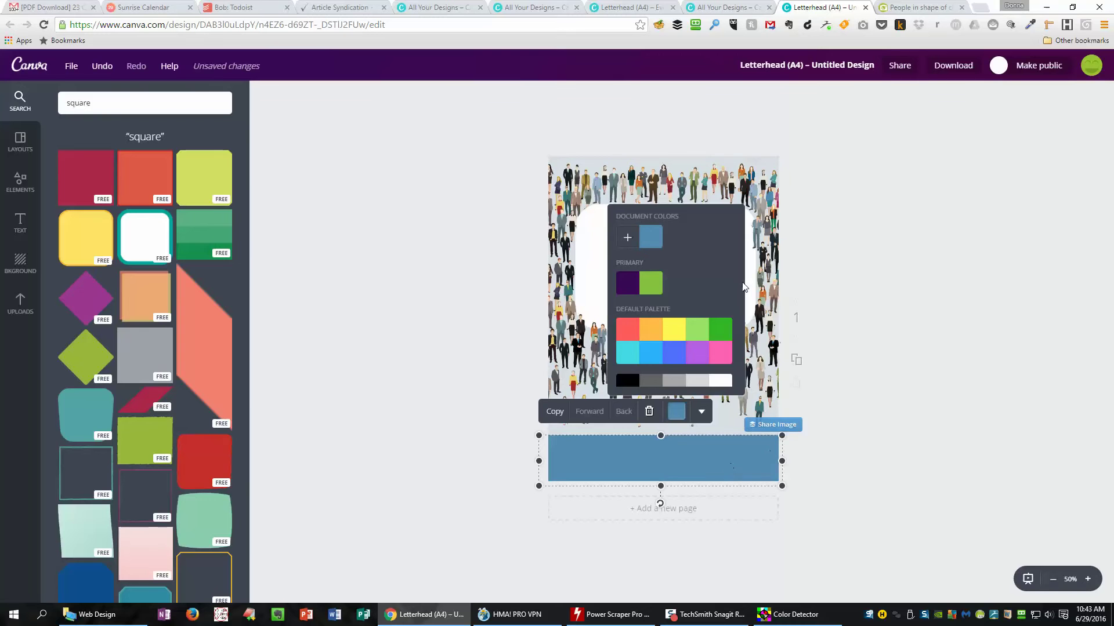
click(847, 295)
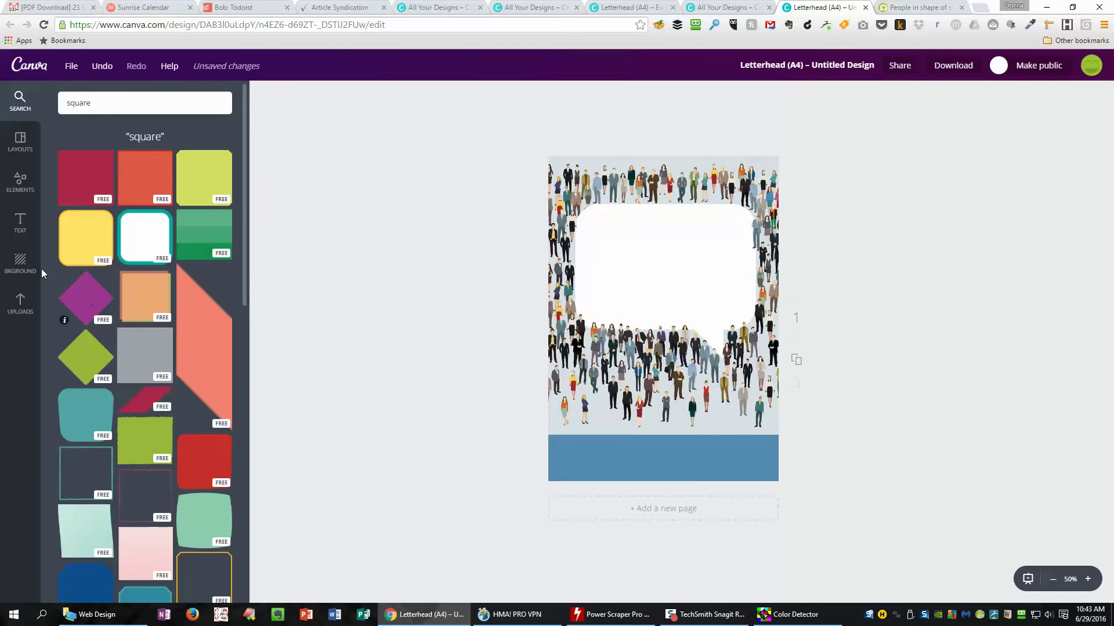
Step: Add a body text box to the page and move it into the upper part of the white speech bubble
click(19, 227)
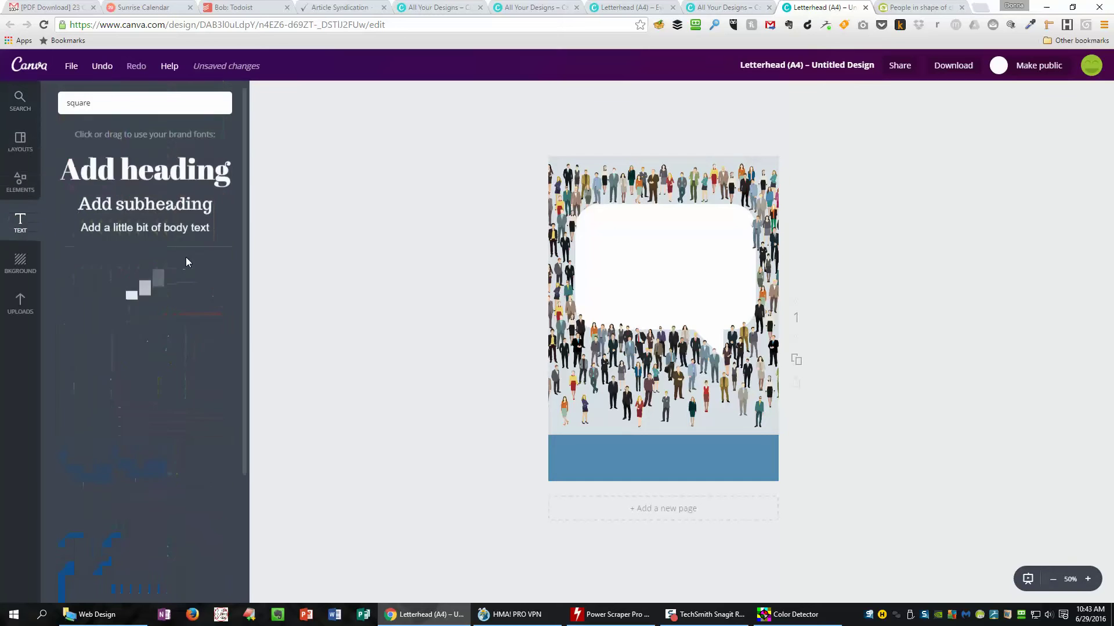
click(151, 229)
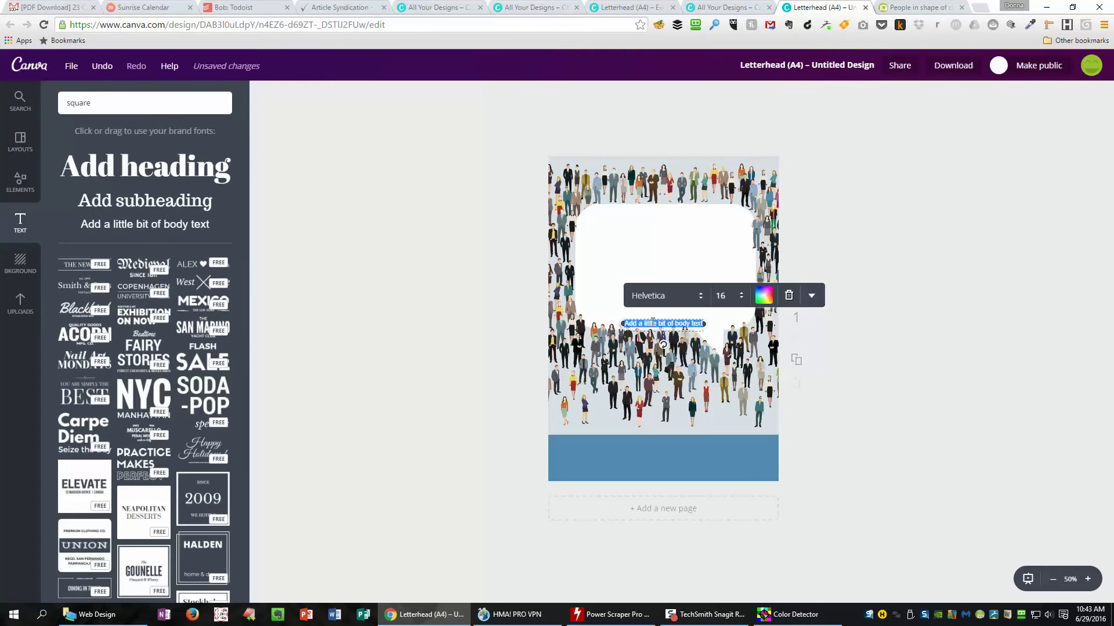
drag(653, 321, 650, 255)
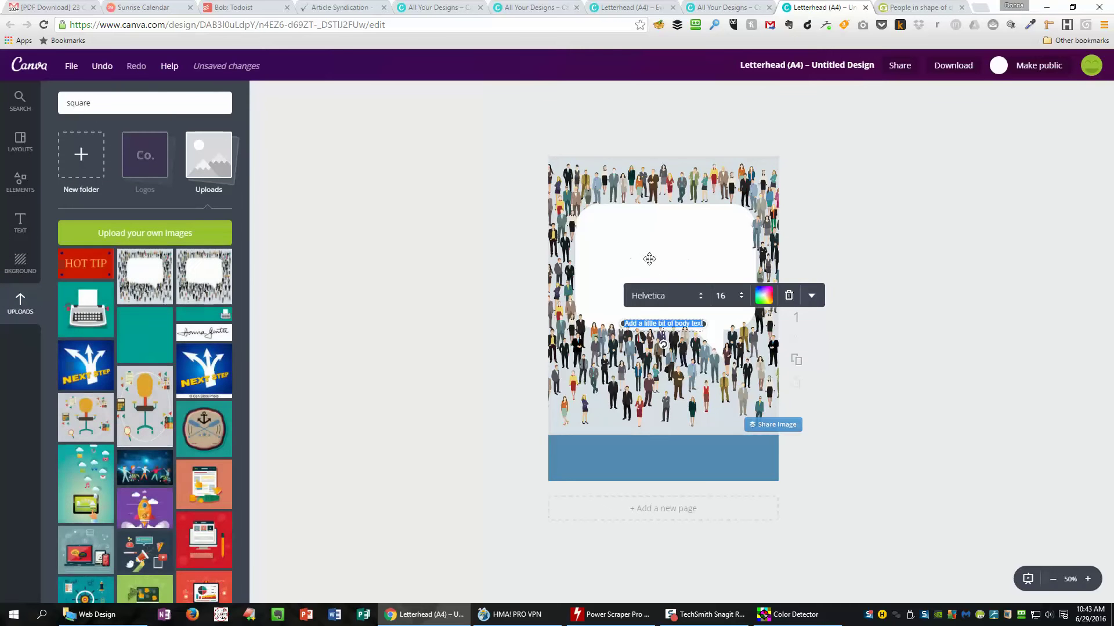
click(905, 344)
drag(658, 325, 654, 235)
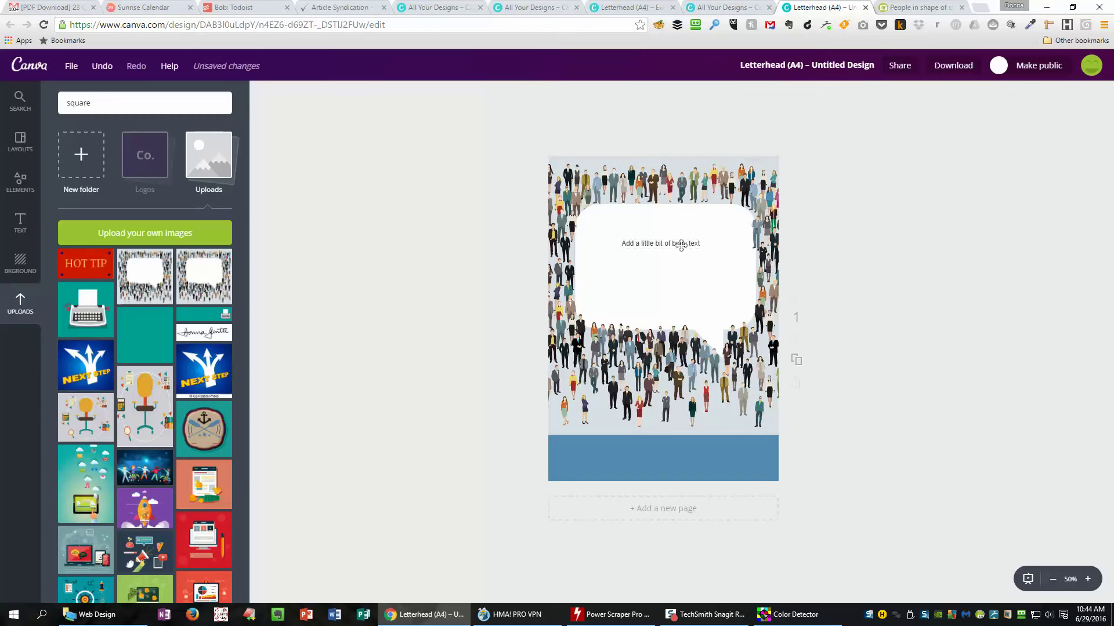
Step: Set the font of the body text in the speech bubble to Raleway
click(681, 246)
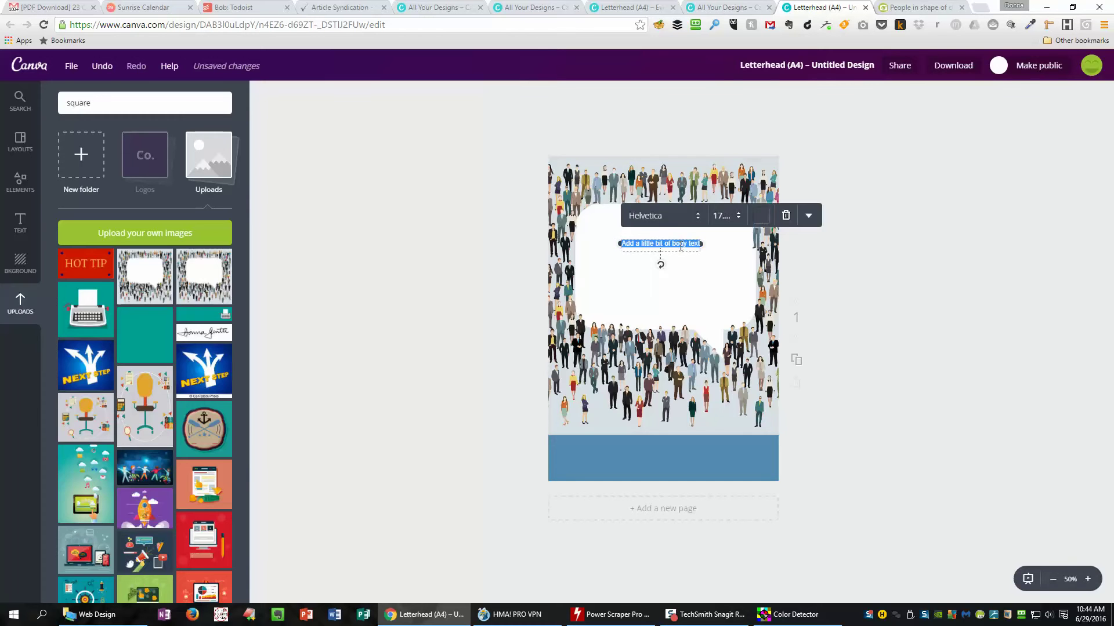
click(697, 219)
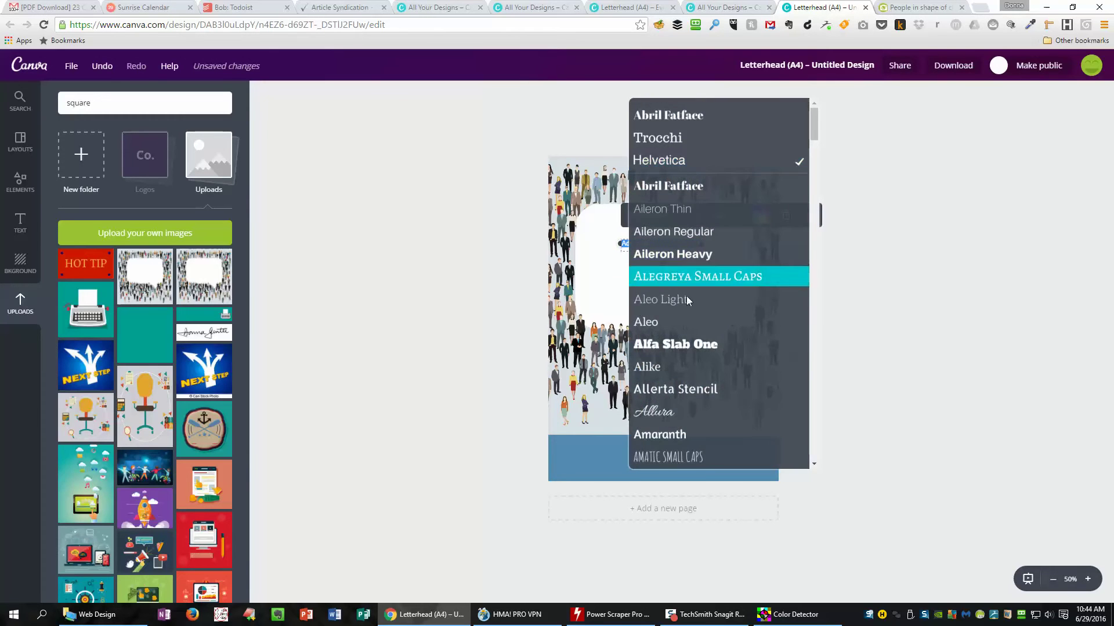
scroll(688, 305, down, 10)
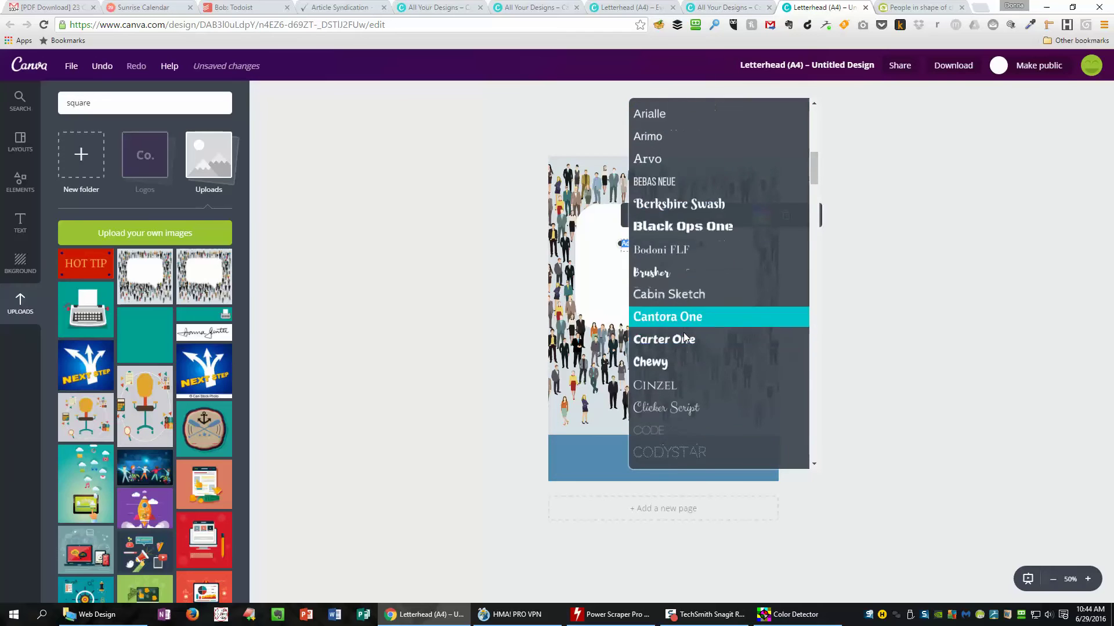
scroll(684, 337, down, 3)
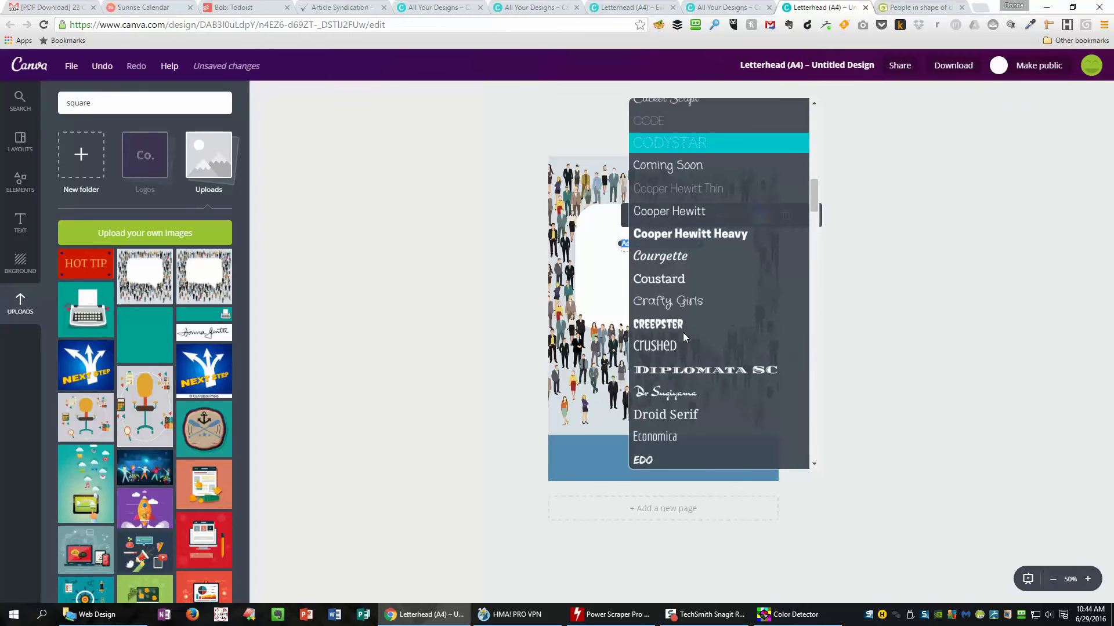
scroll(684, 338, down, 2)
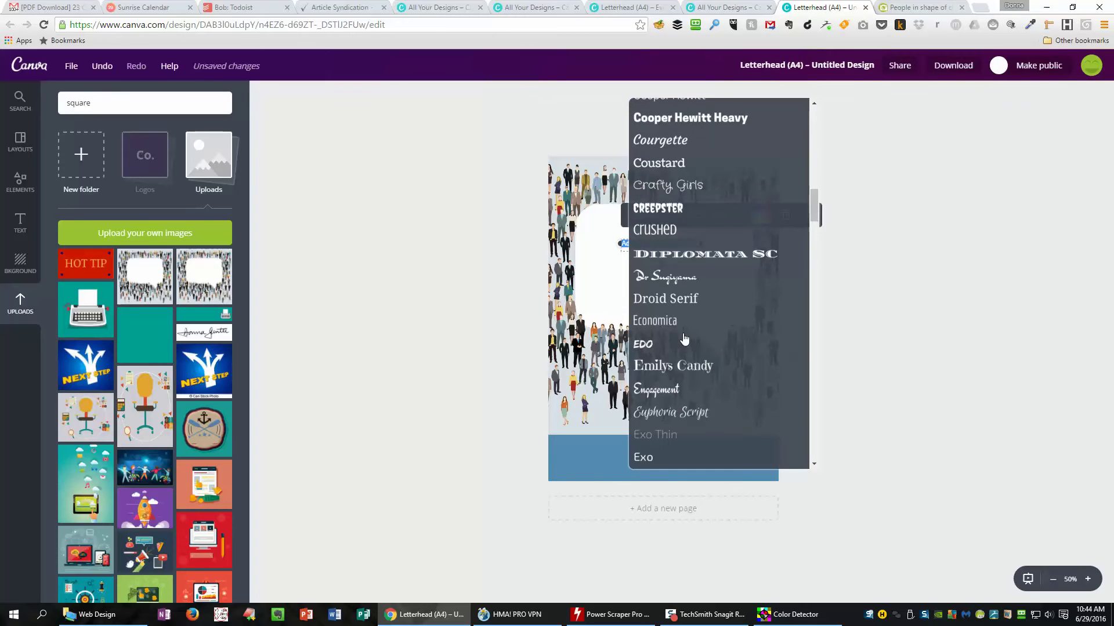
scroll(698, 346, down, 2)
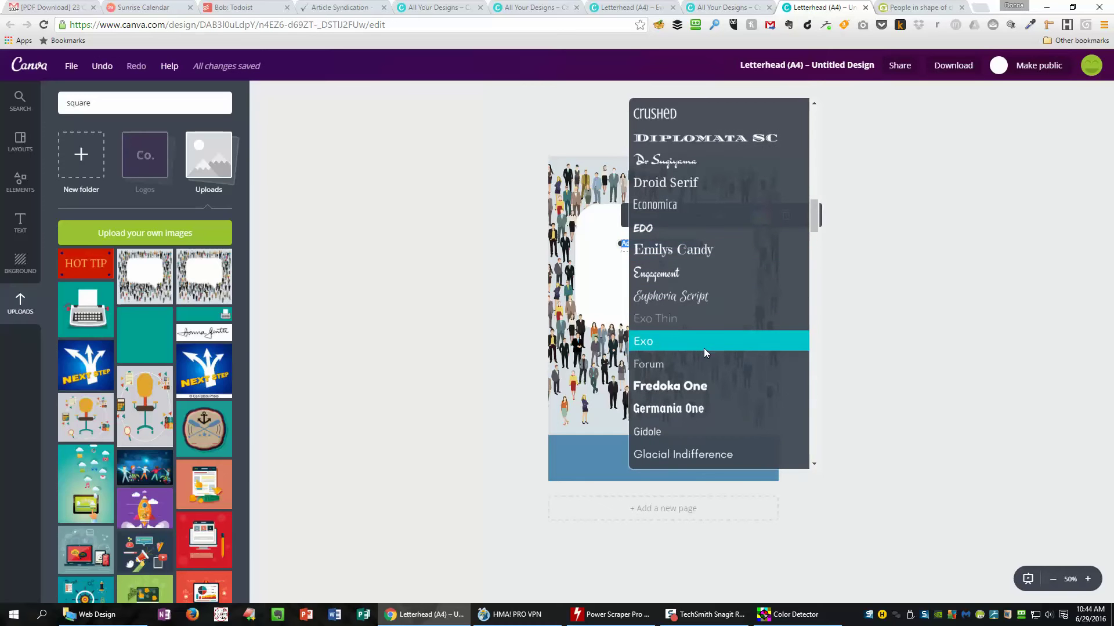
scroll(705, 348, down, 14)
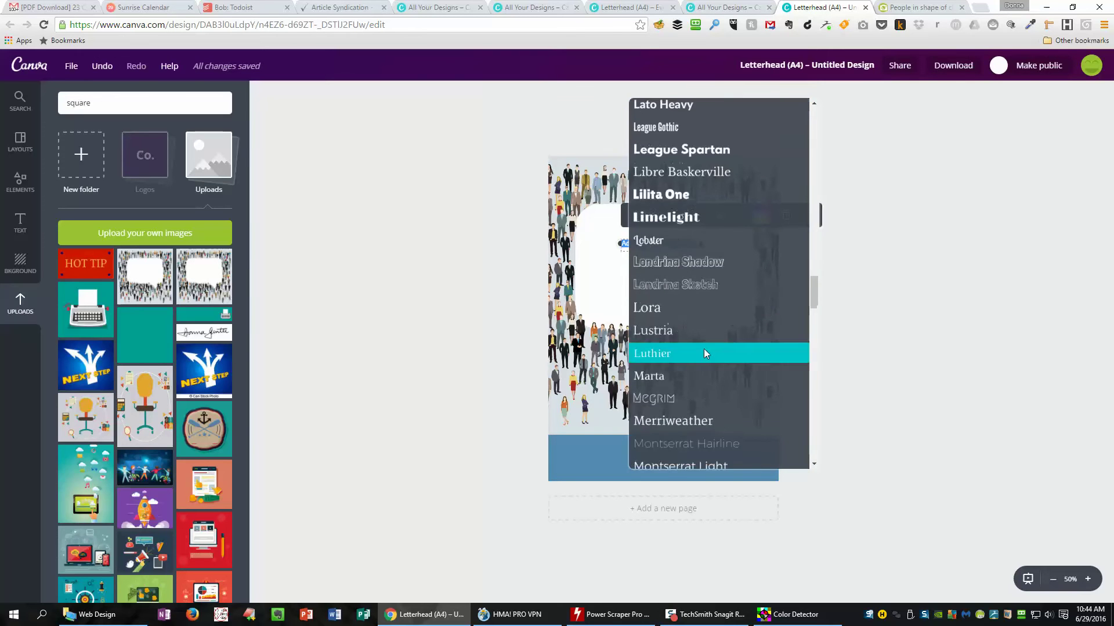
scroll(704, 349, down, 12)
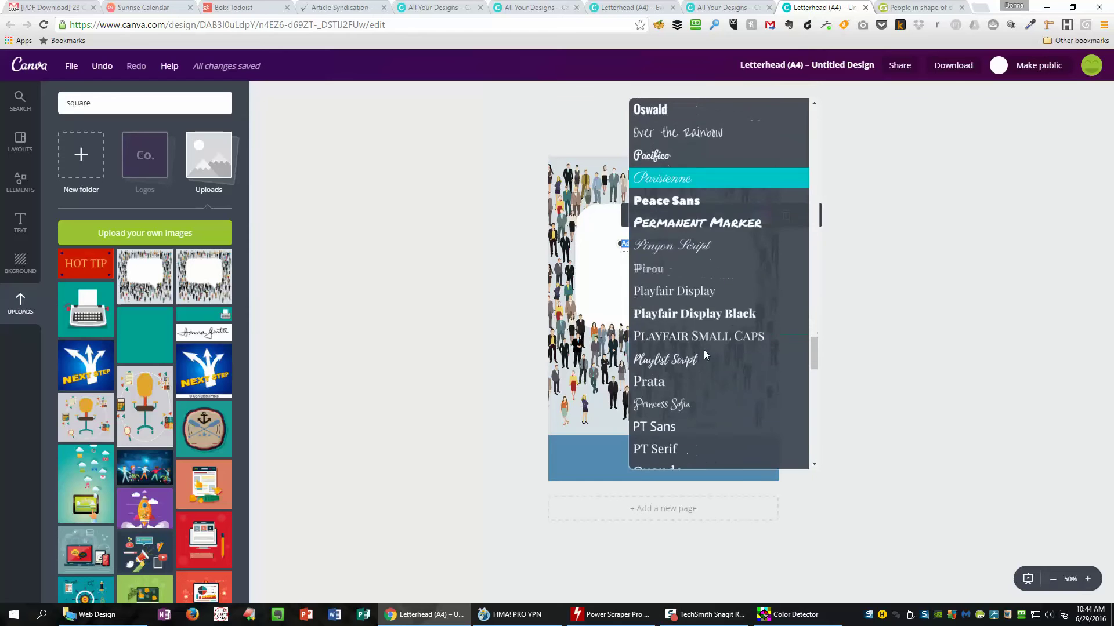
scroll(704, 350, down, 3)
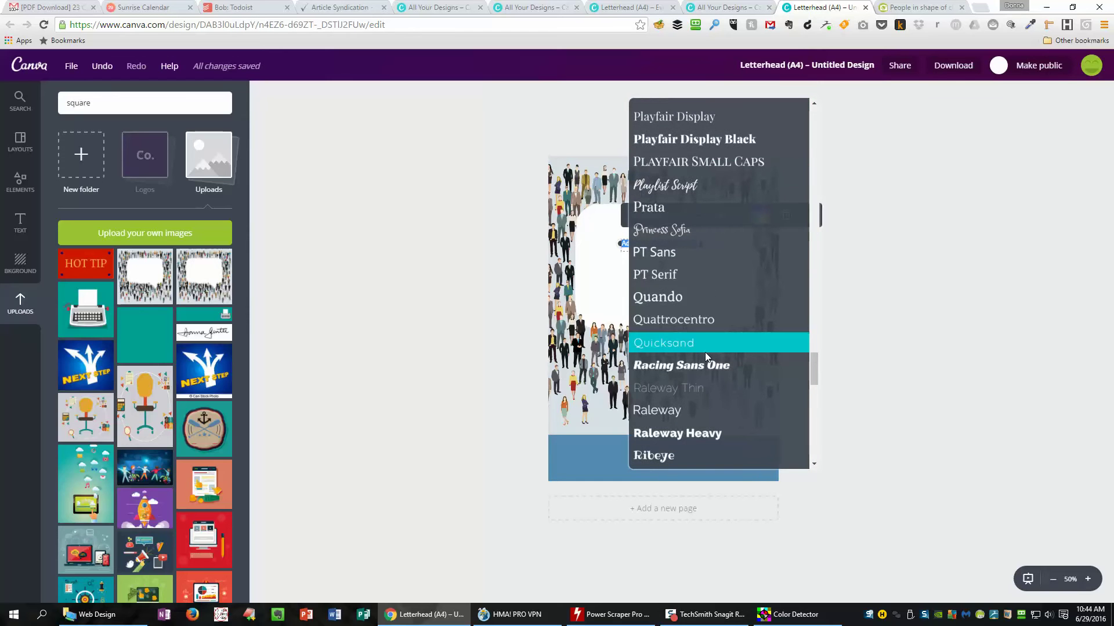
scroll(705, 353, down, 1)
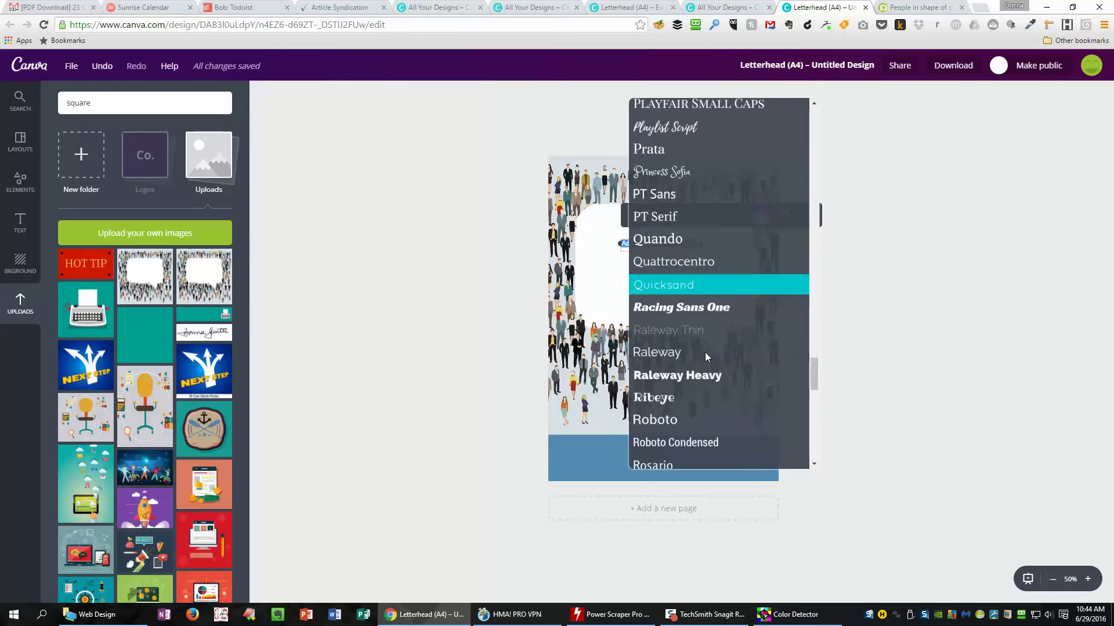
click(656, 352)
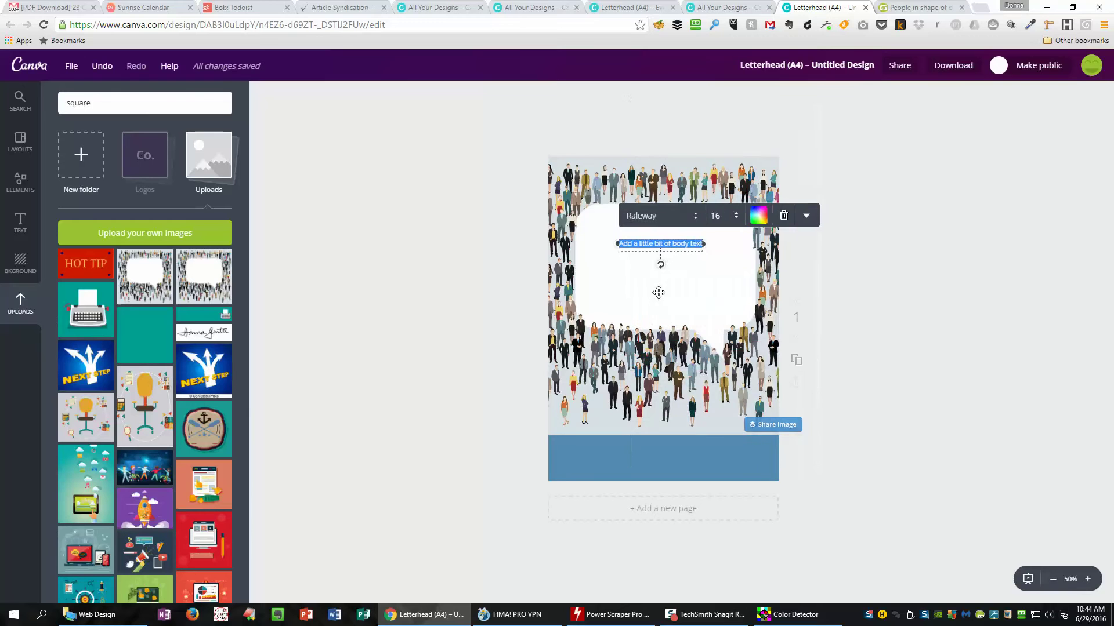
Step: Set the body text's size to 48 and widen its box on both sides to span the speech bubble
click(736, 223)
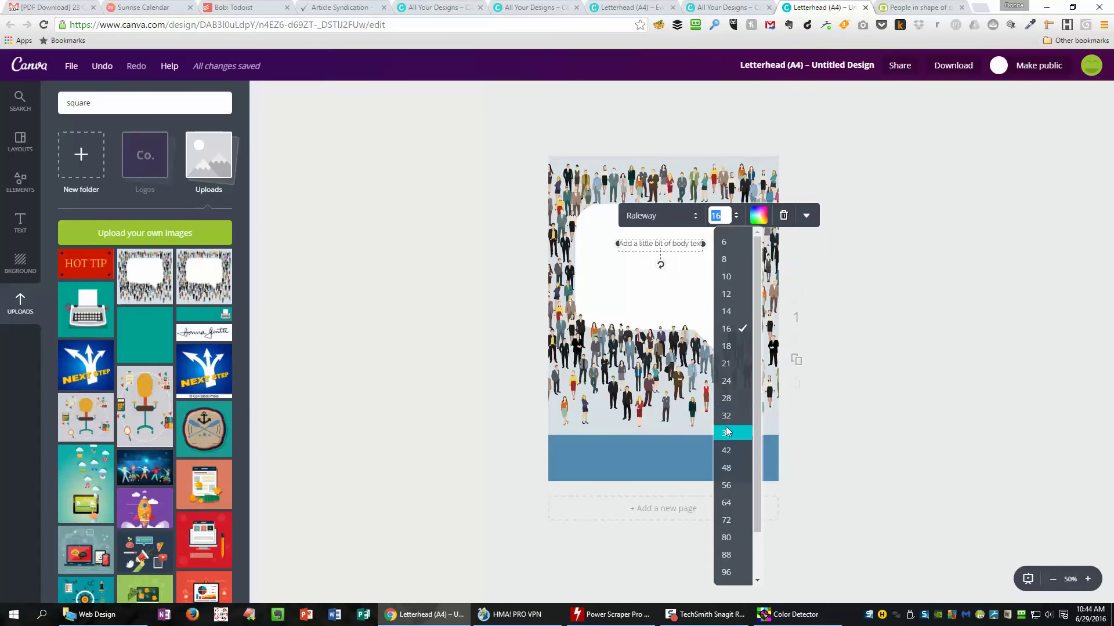
click(726, 467)
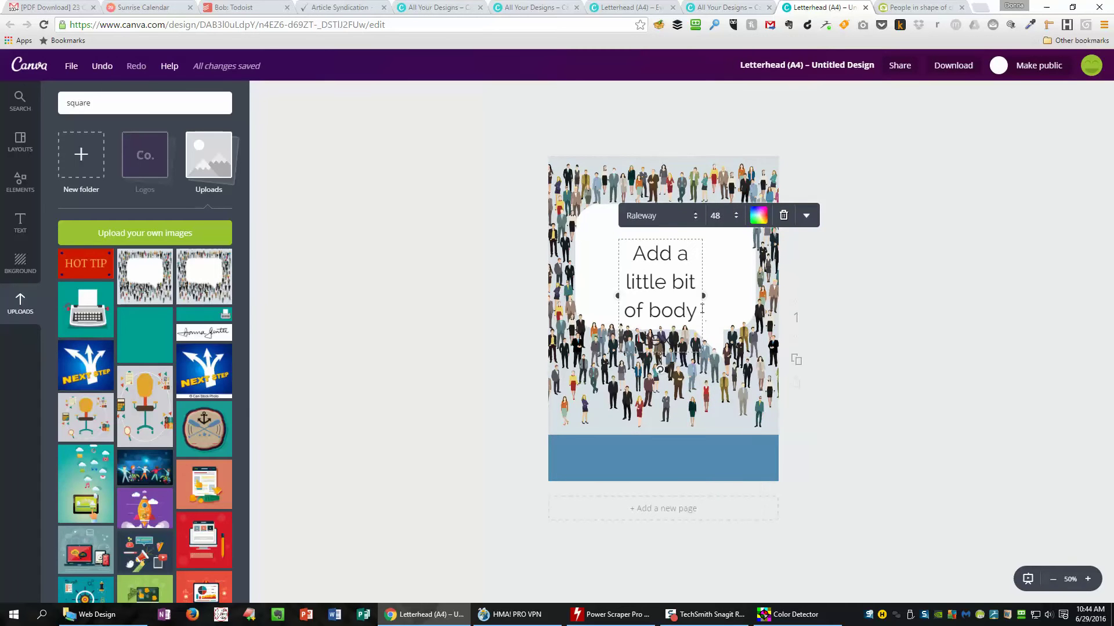
drag(703, 296, 754, 267)
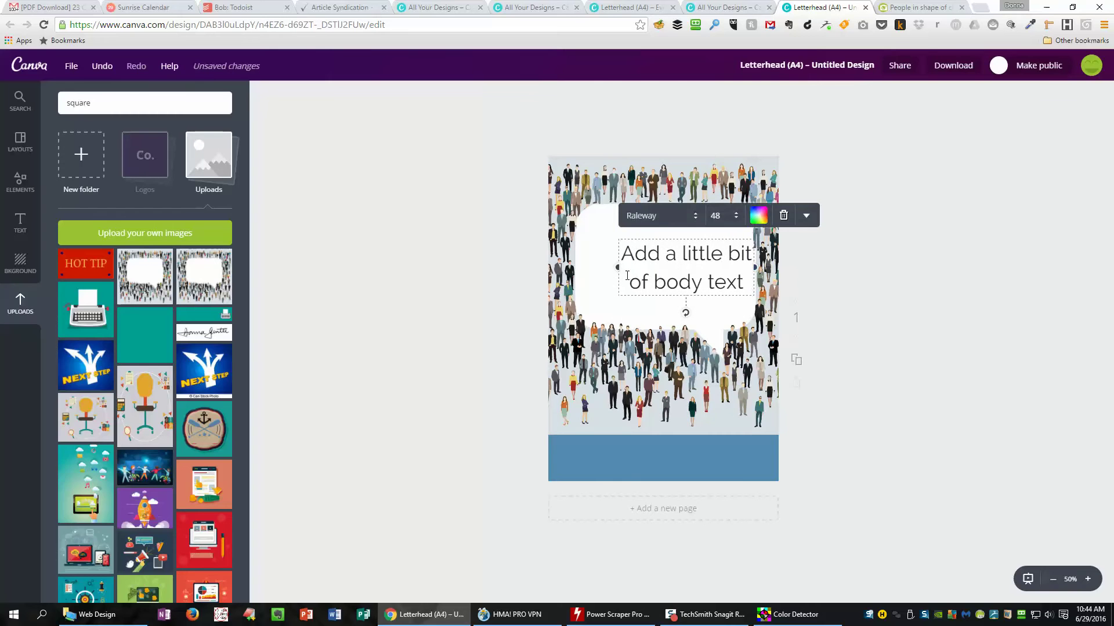
drag(616, 266, 577, 265)
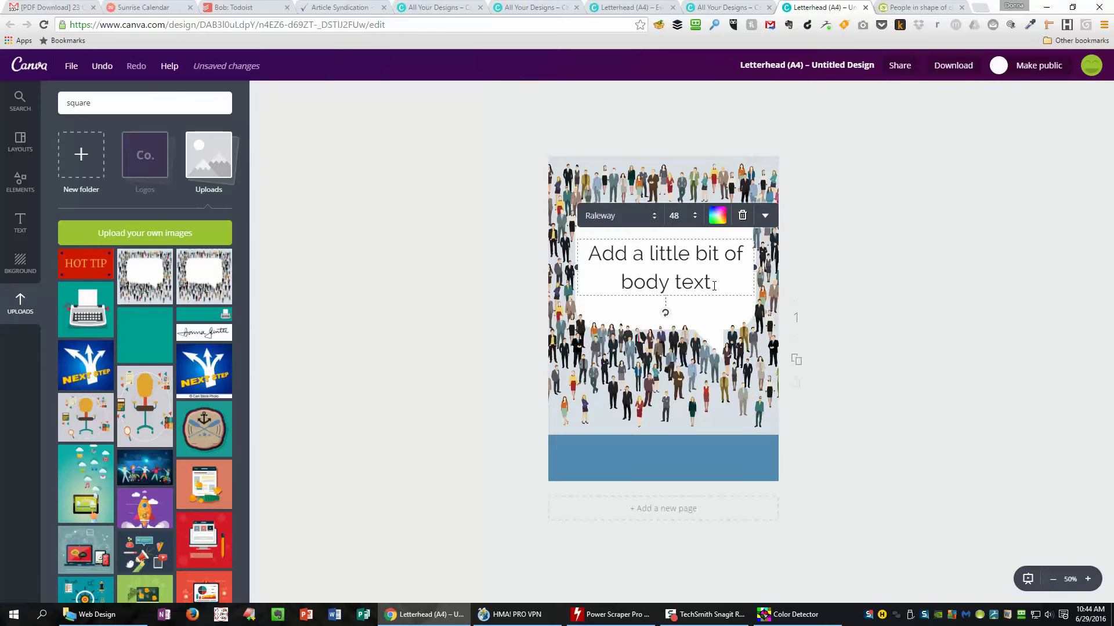
Step: Replace the placeholder text in the speech bubble with "Be Seen Everywhere" and check the text's colour choices
drag(710, 284, 592, 254)
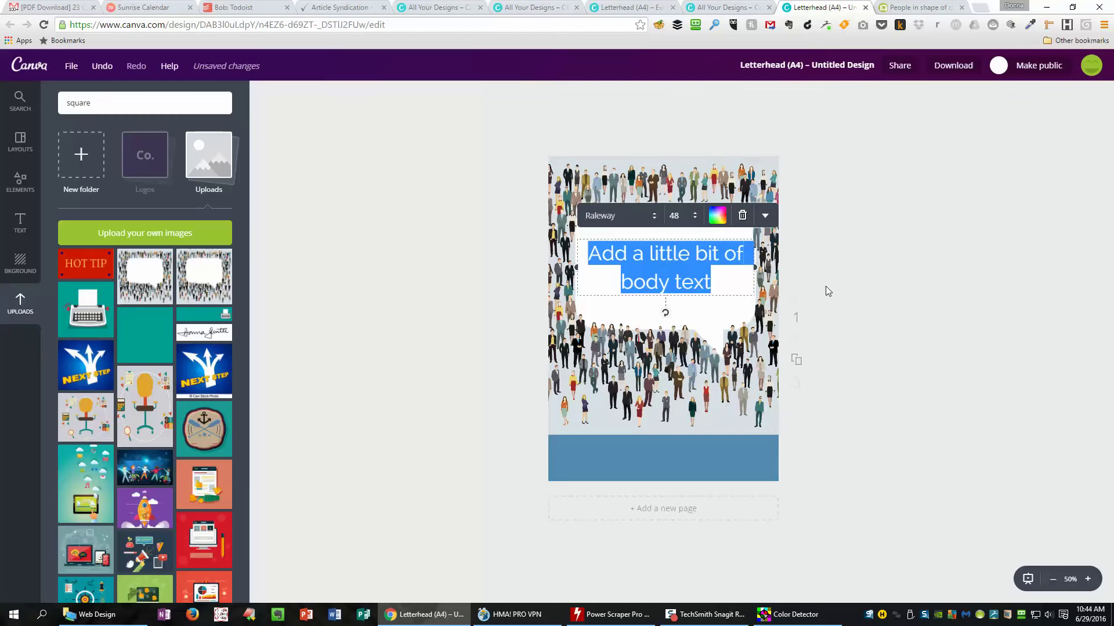
text(B)
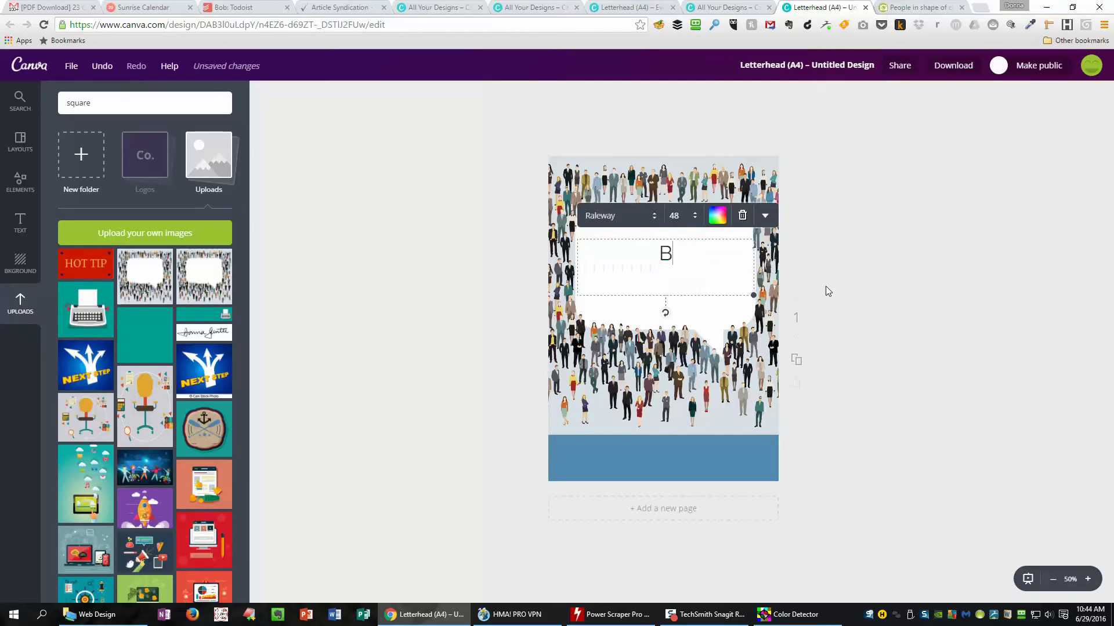
text(e Seen Everywh3ere)
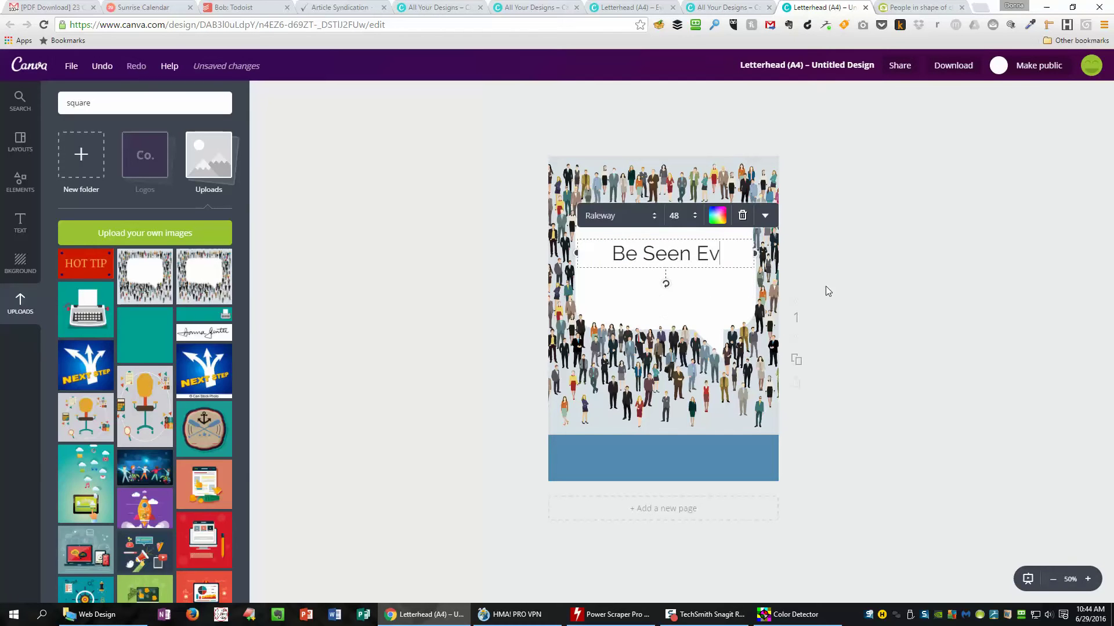
key(BackSpace)
key(BackSpace)
key(BackSpace)
key(BackSpace)
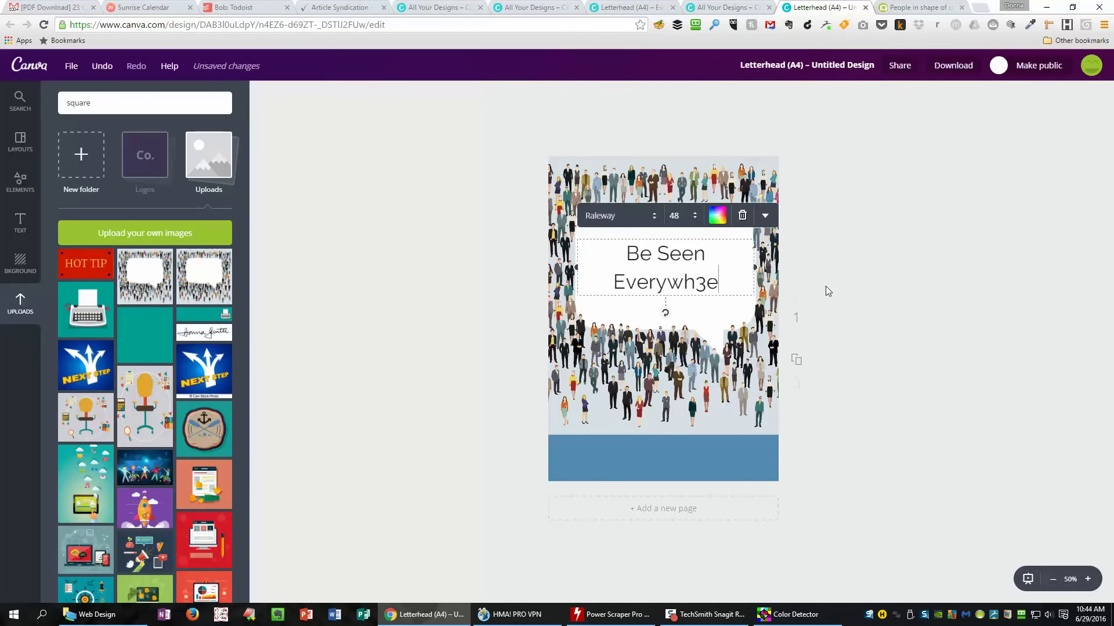
text(ere)
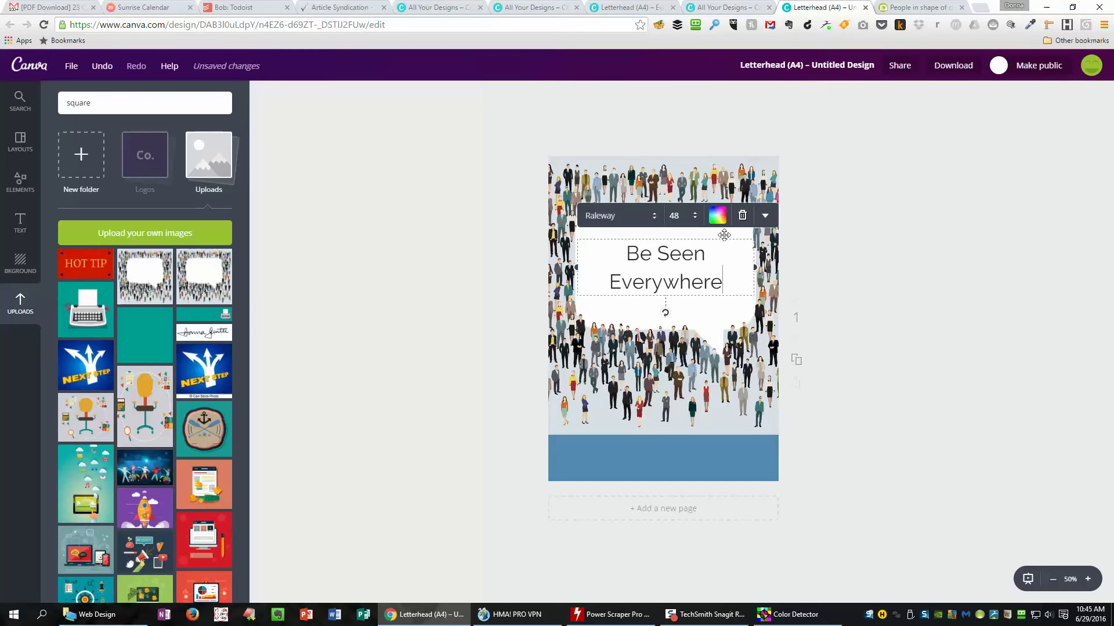
click(718, 216)
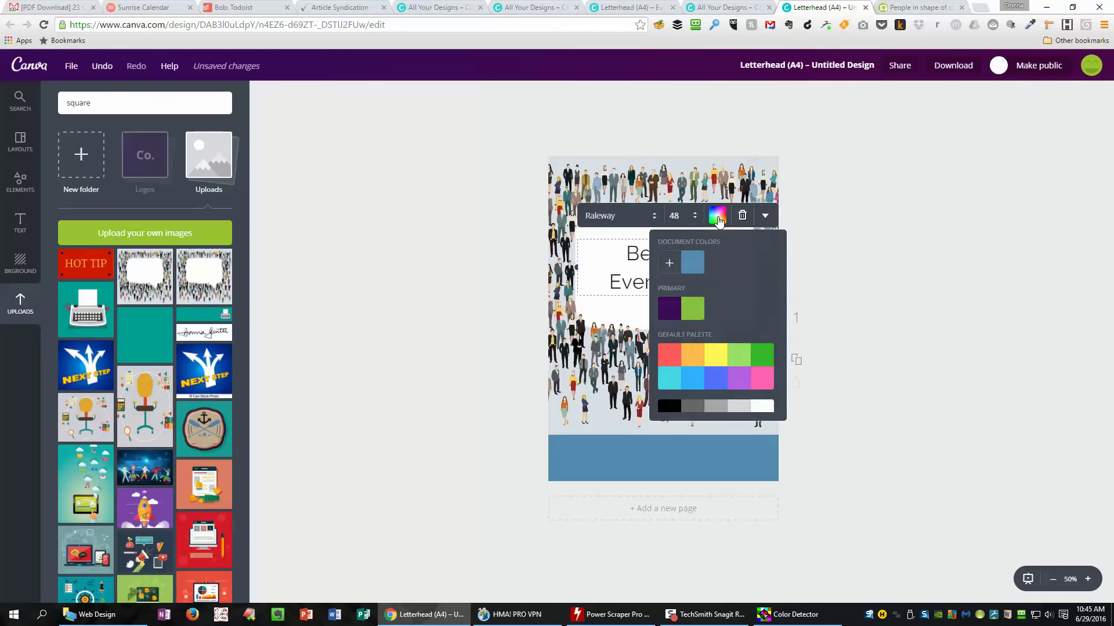
click(831, 303)
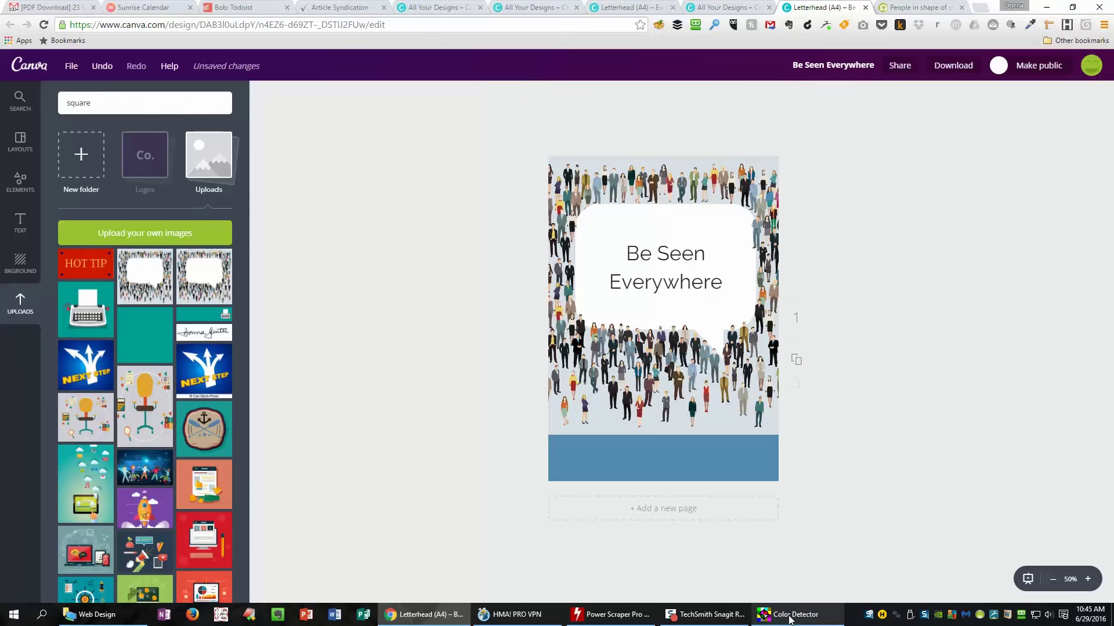
Step: Sample a red from the crowd image with Color Detector and set the "Be Seen Everywhere" title's colour to a52929
click(801, 563)
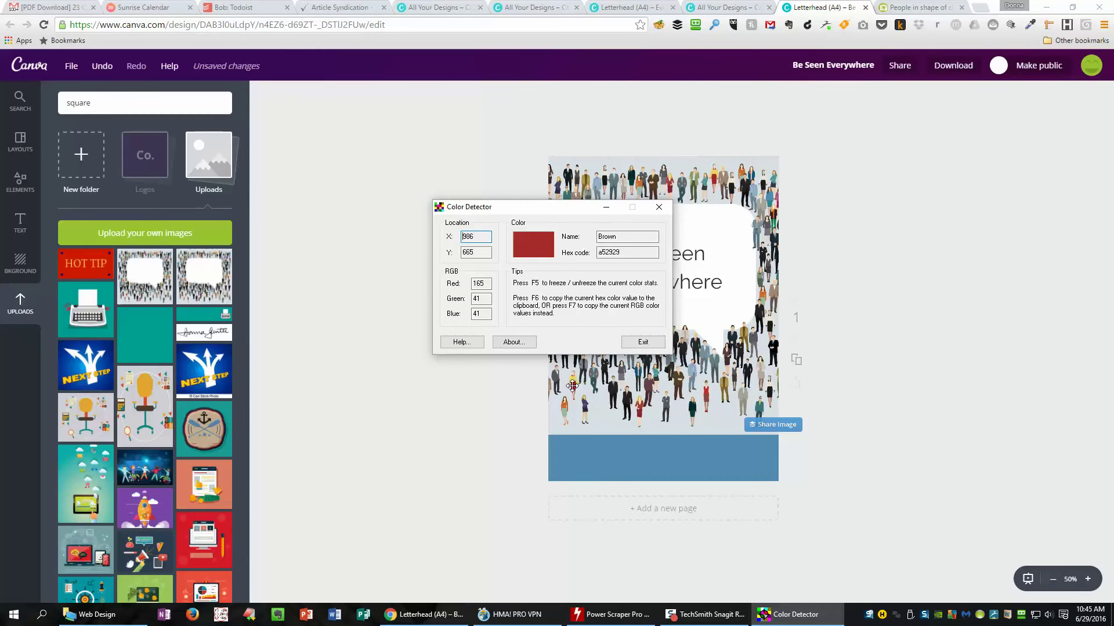
click(606, 207)
click(658, 274)
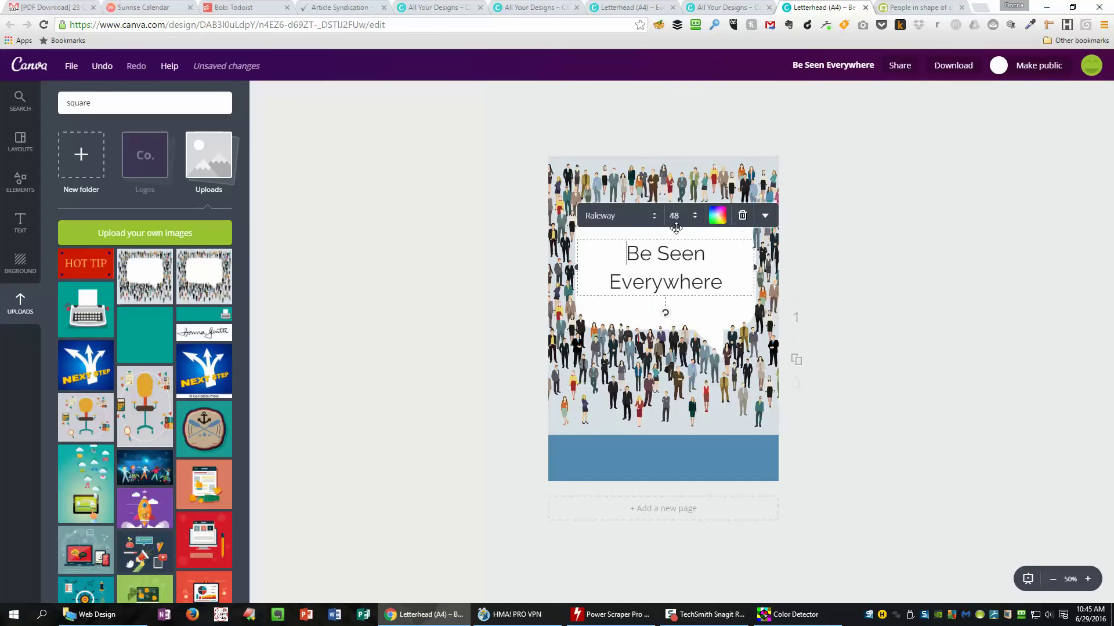
click(718, 216)
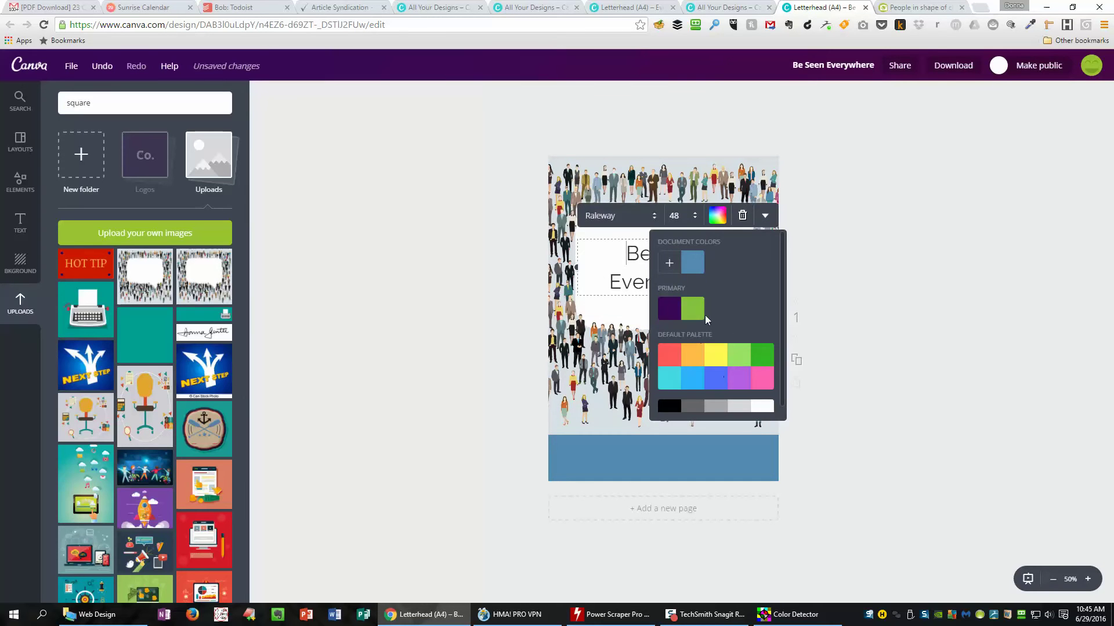
click(669, 263)
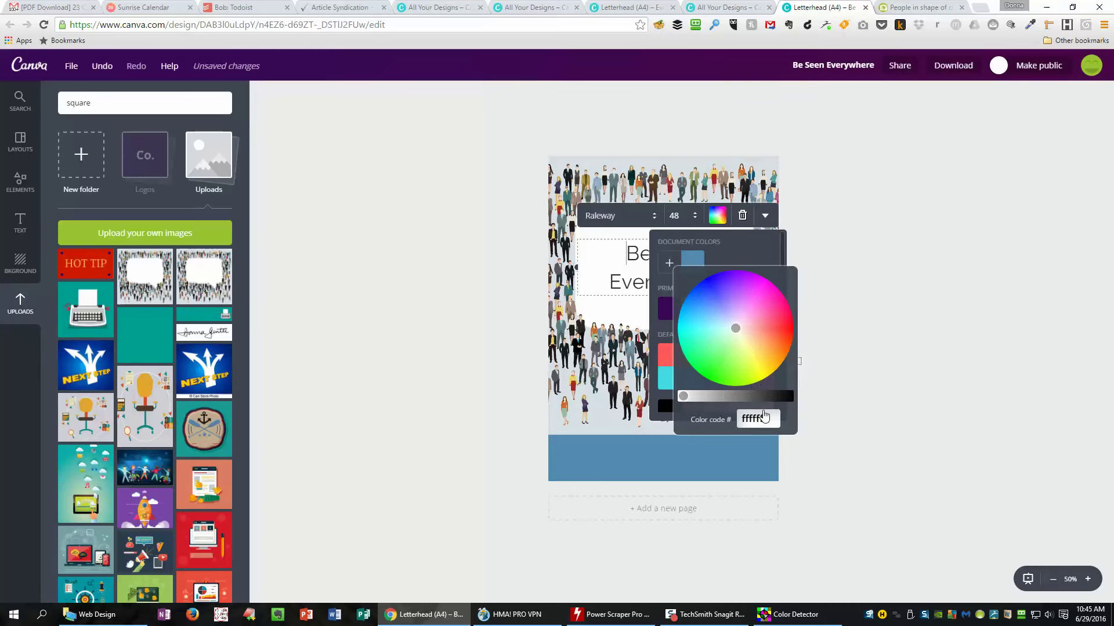
click(767, 418)
key(BackSpace)
key(BackSpace)
key(BackSpace)
key(BackSpace)
key(BackSpace)
key(BackSpace)
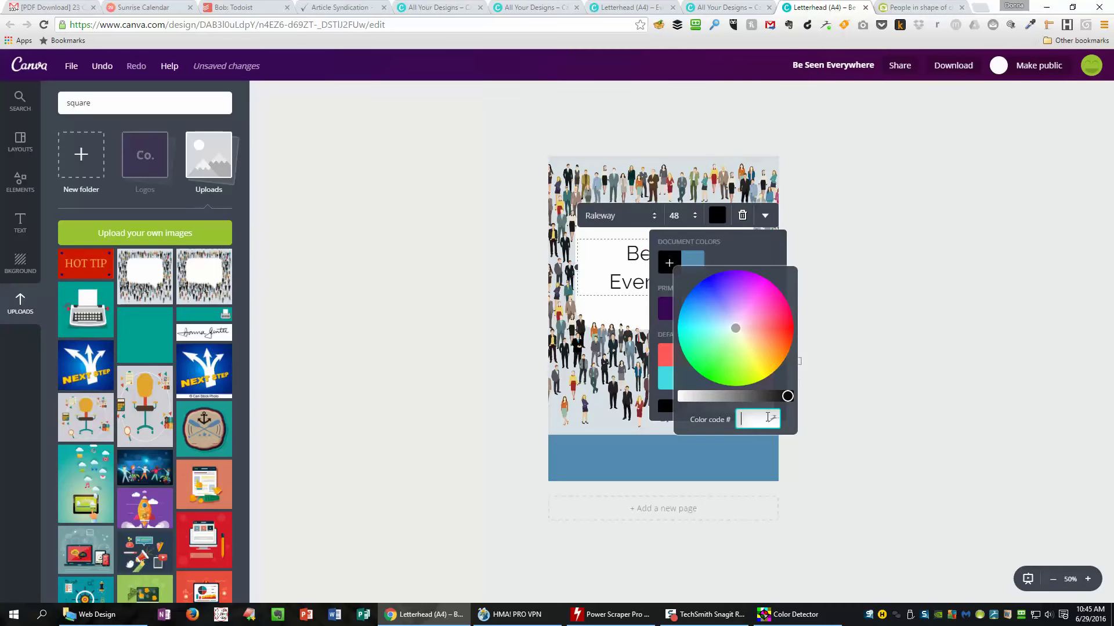
text(a5292)
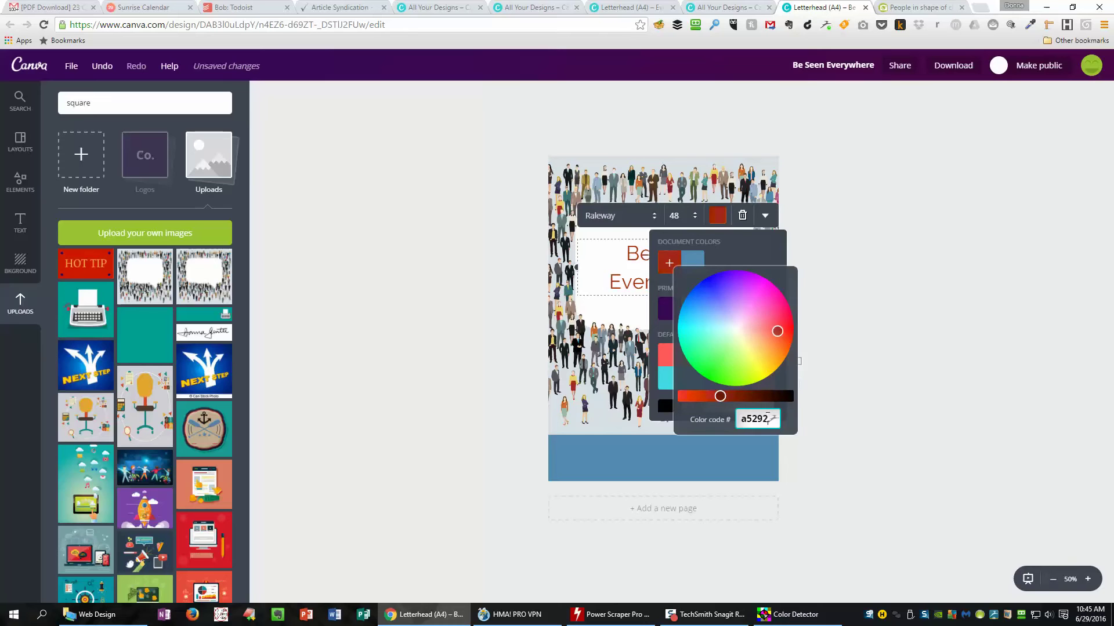
text(9)
key(Return)
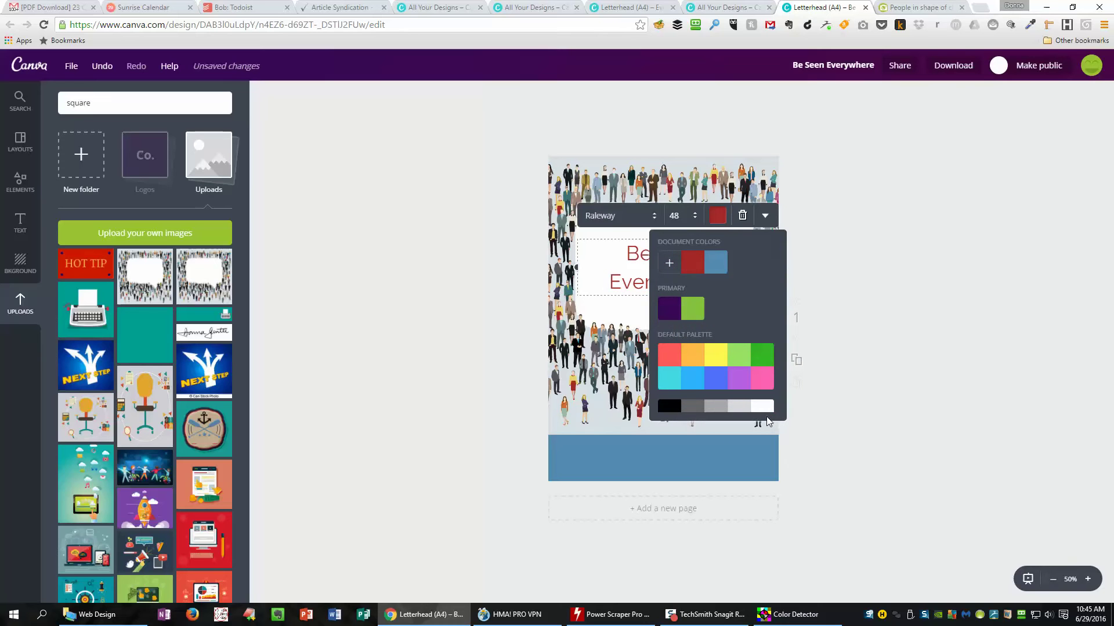
click(875, 410)
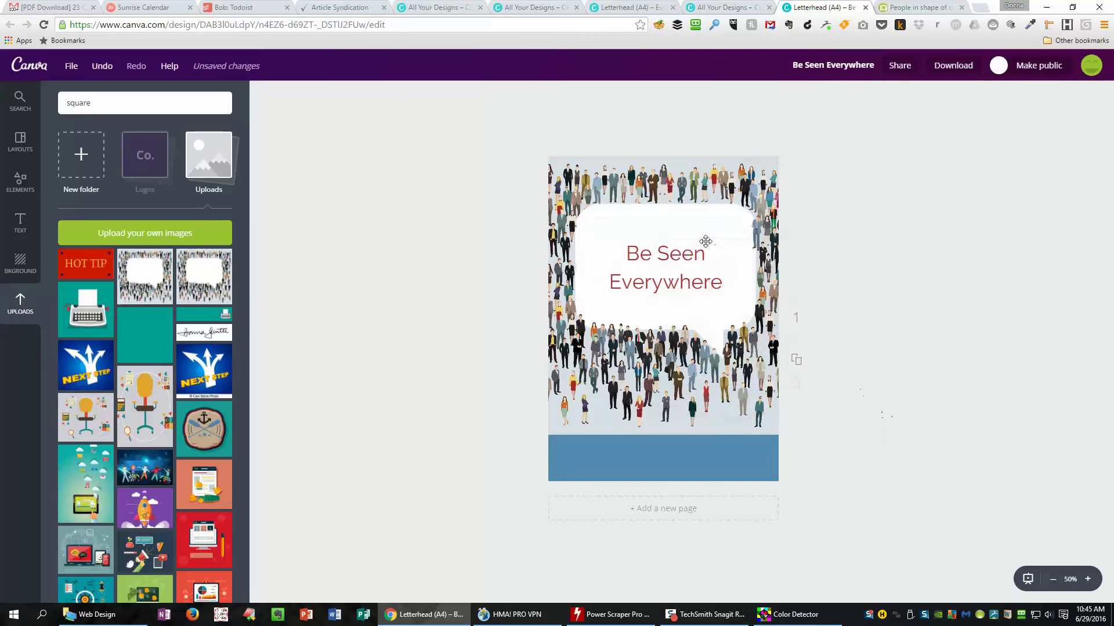
Step: Move the title up to the top of the white speech bubble and enlarge its text to size 64
click(685, 263)
drag(691, 237, 693, 204)
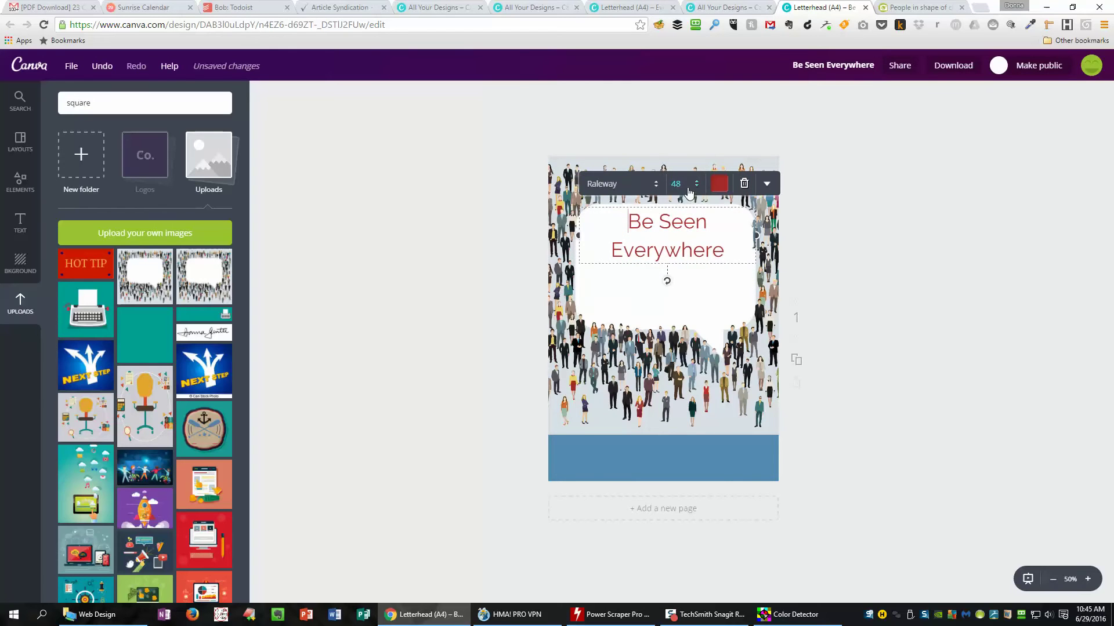
click(691, 185)
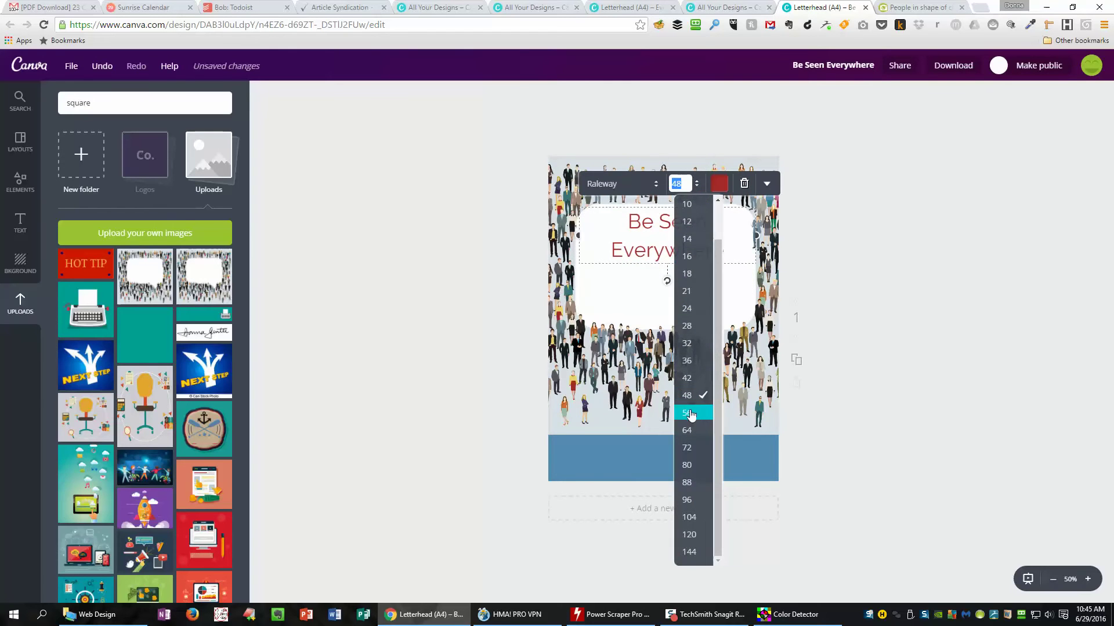
click(690, 414)
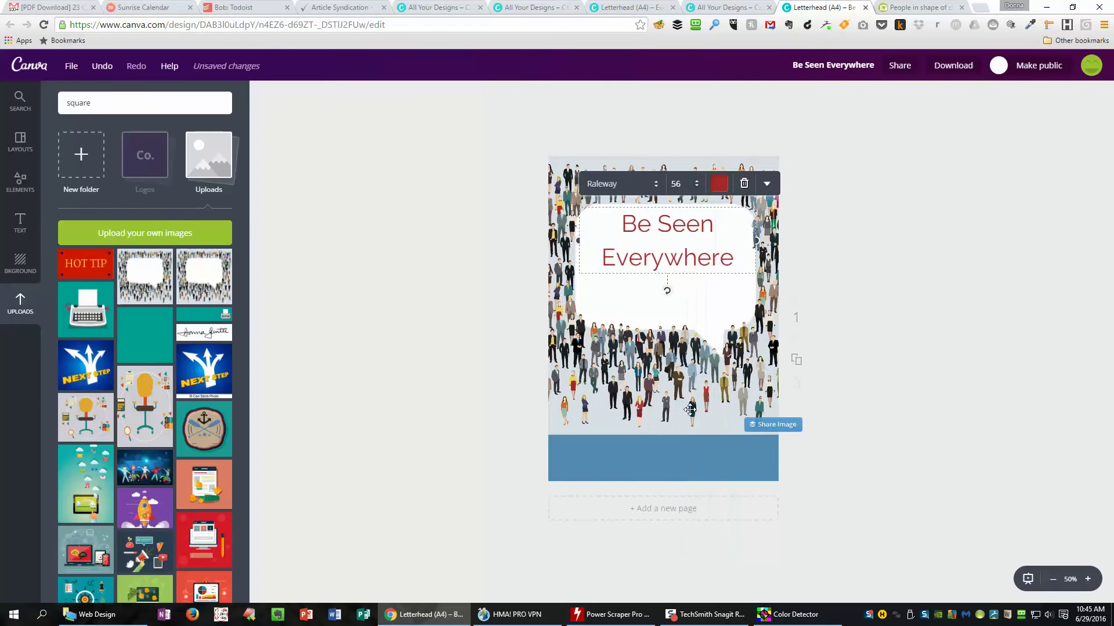
click(695, 186)
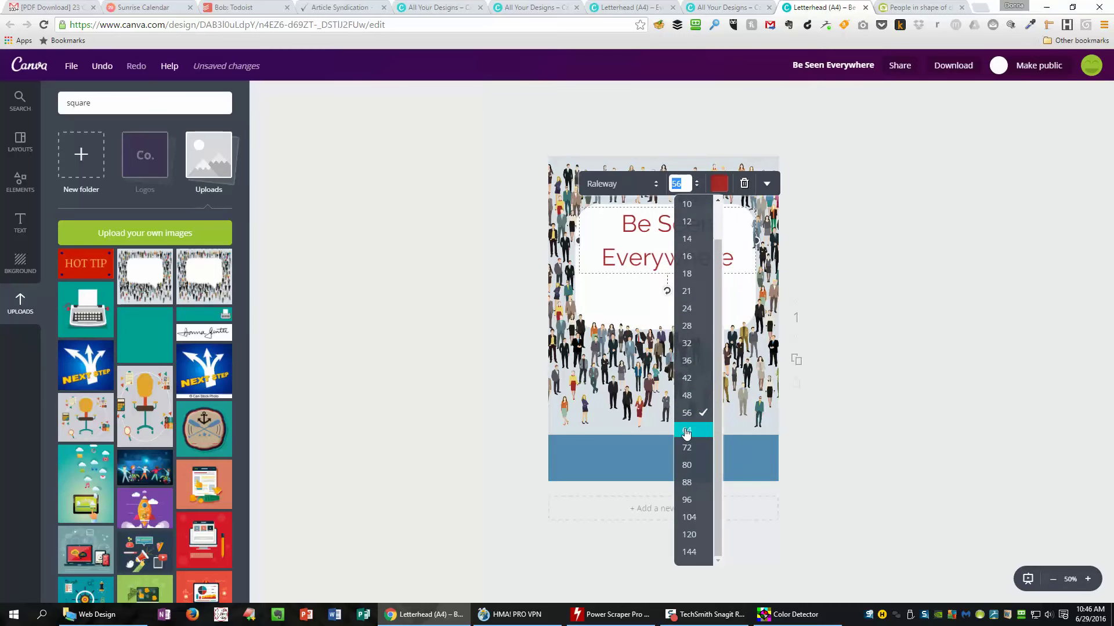
click(686, 431)
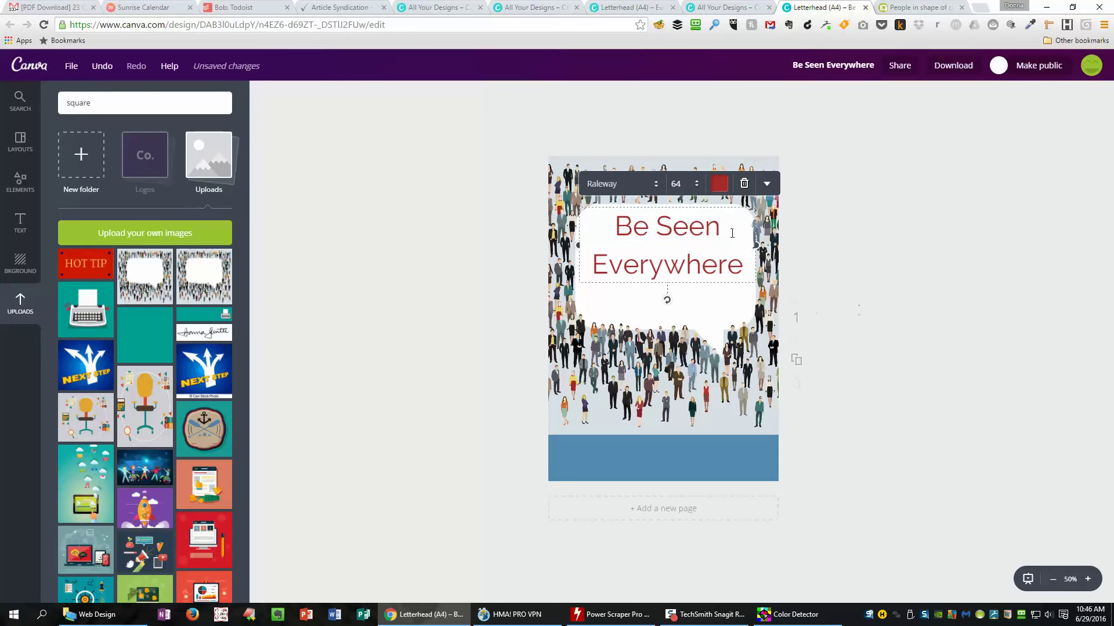
click(876, 244)
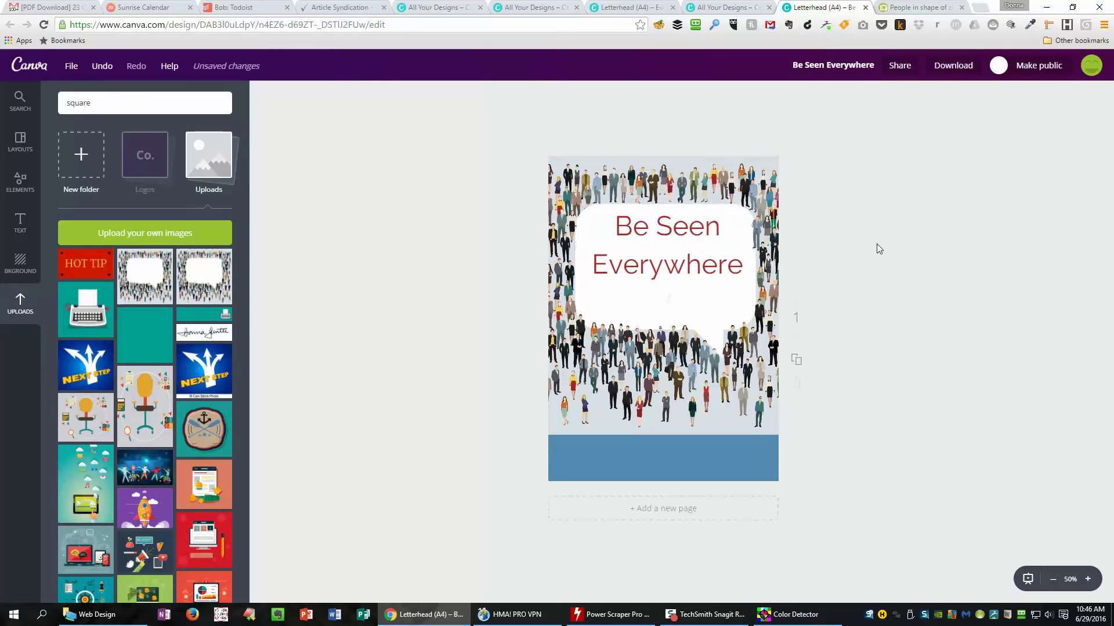
drag(712, 244, 712, 240)
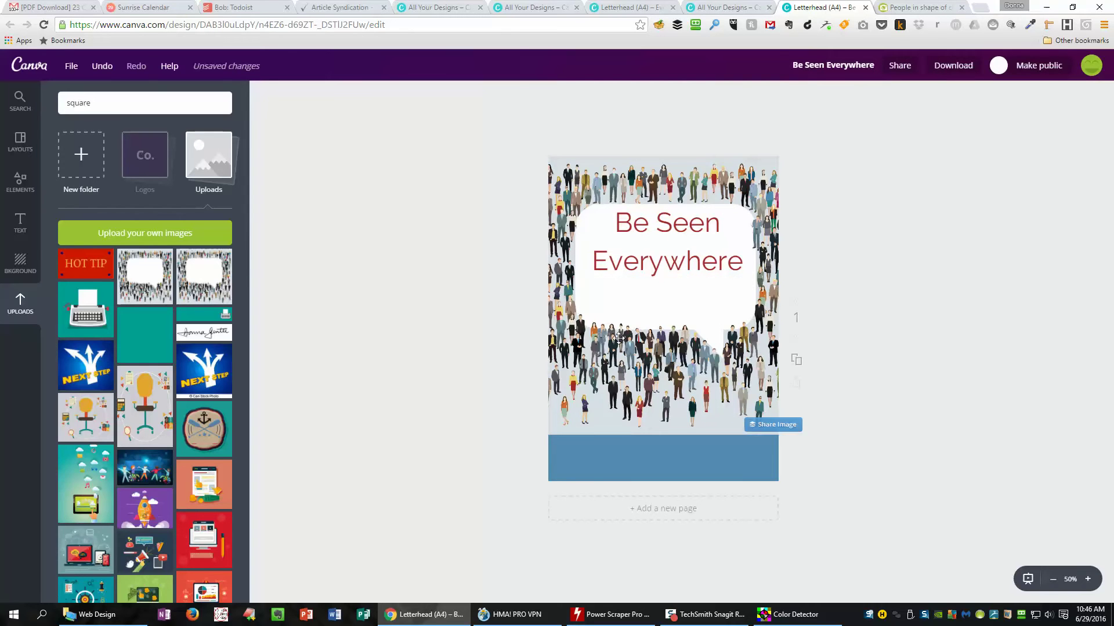
Step: Duplicate the "Be Seen Everywhere" title and place the copy beneath it in the lower part of the speech bubble
click(661, 237)
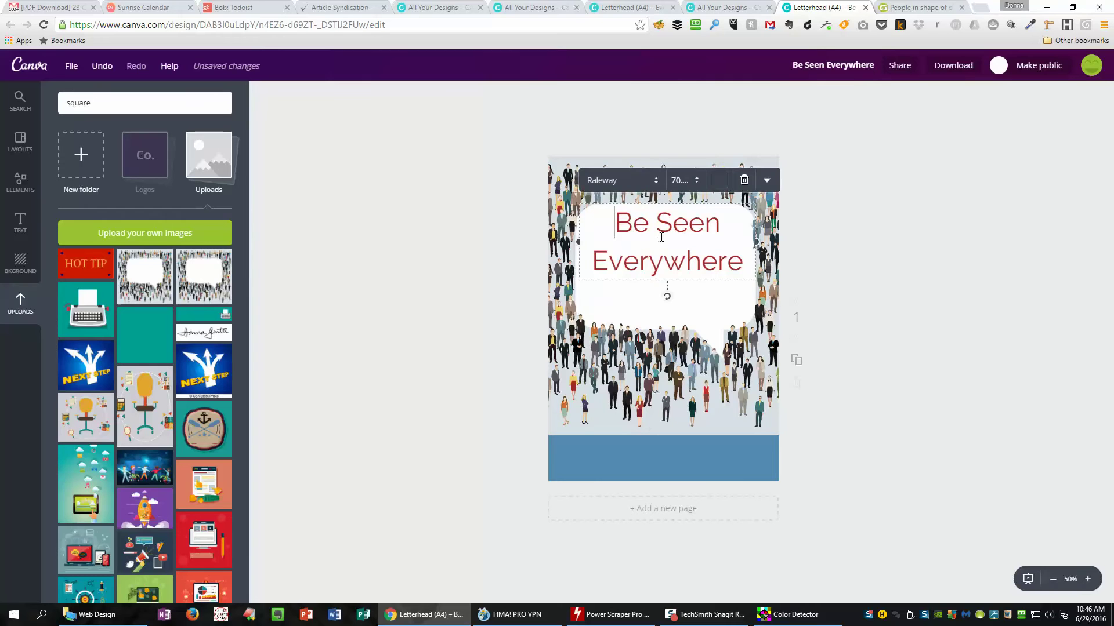
click(767, 181)
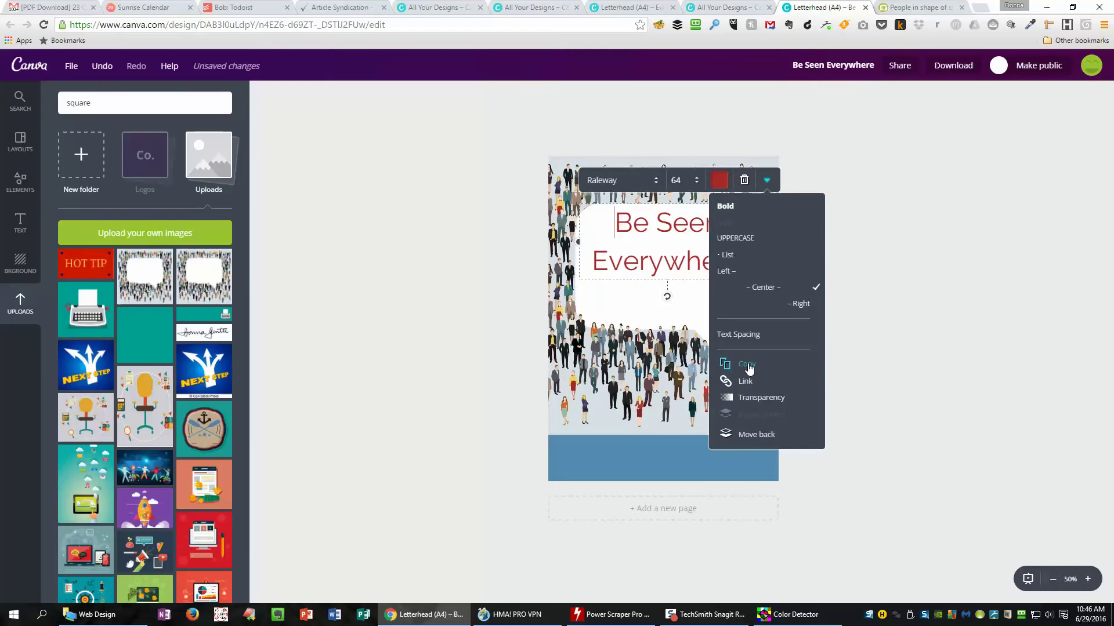
click(751, 368)
drag(718, 224, 717, 288)
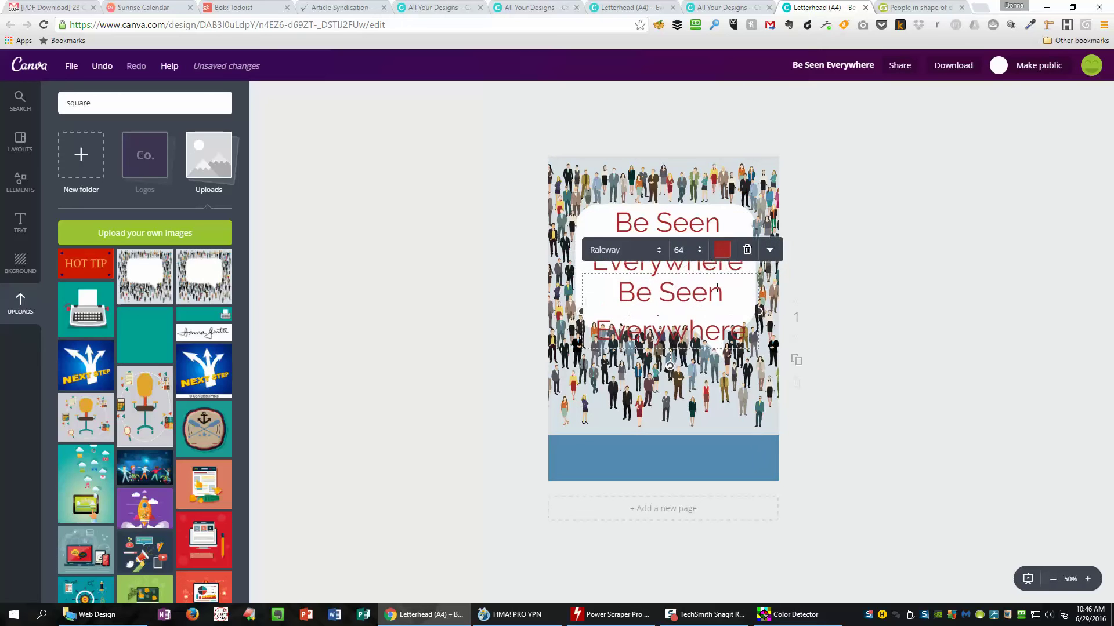
Step: Set the copied text's size to 36 and its colour to the document's blue
click(700, 250)
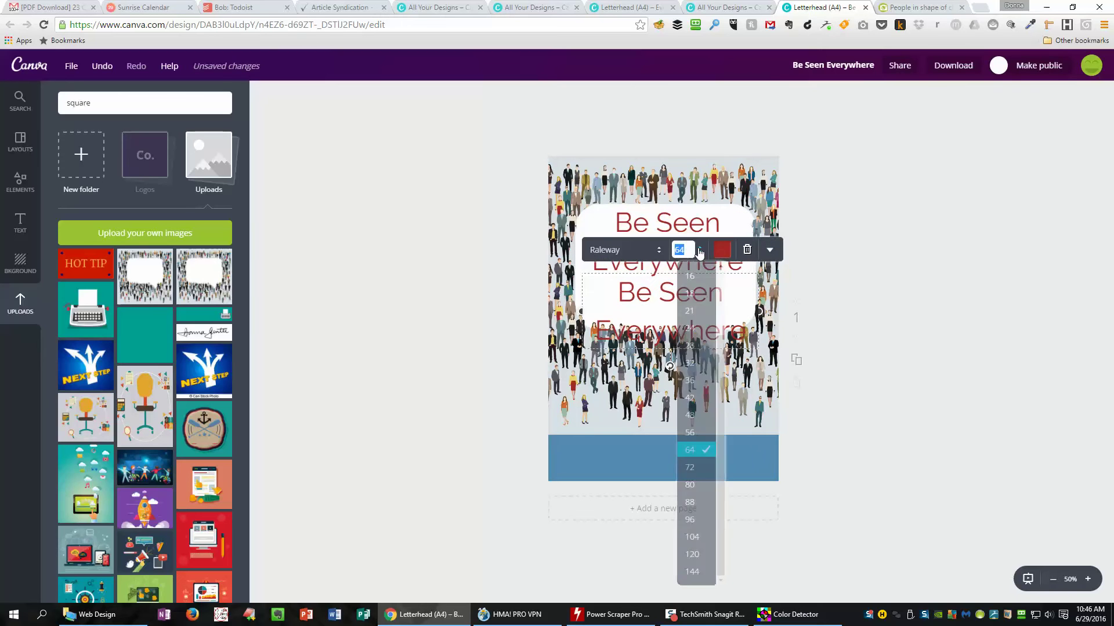
click(690, 380)
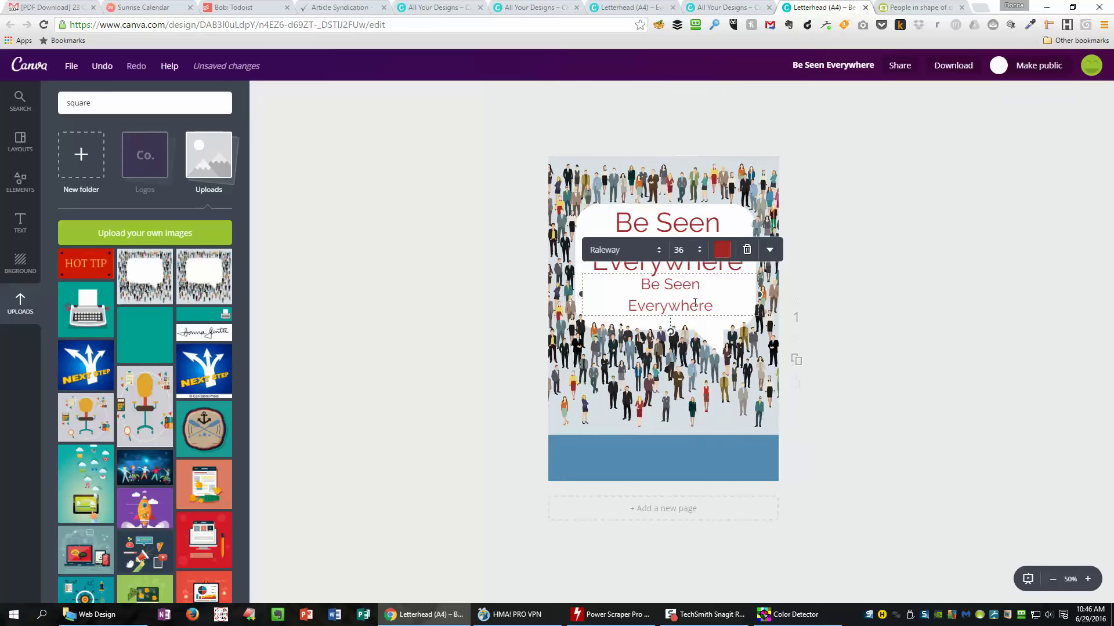
click(724, 250)
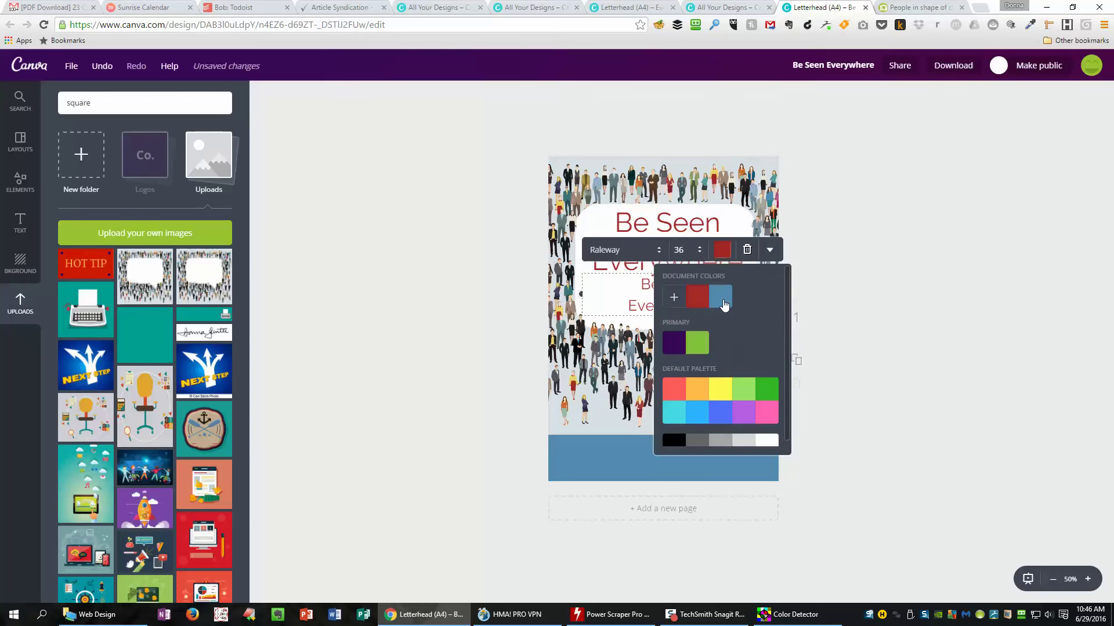
click(724, 304)
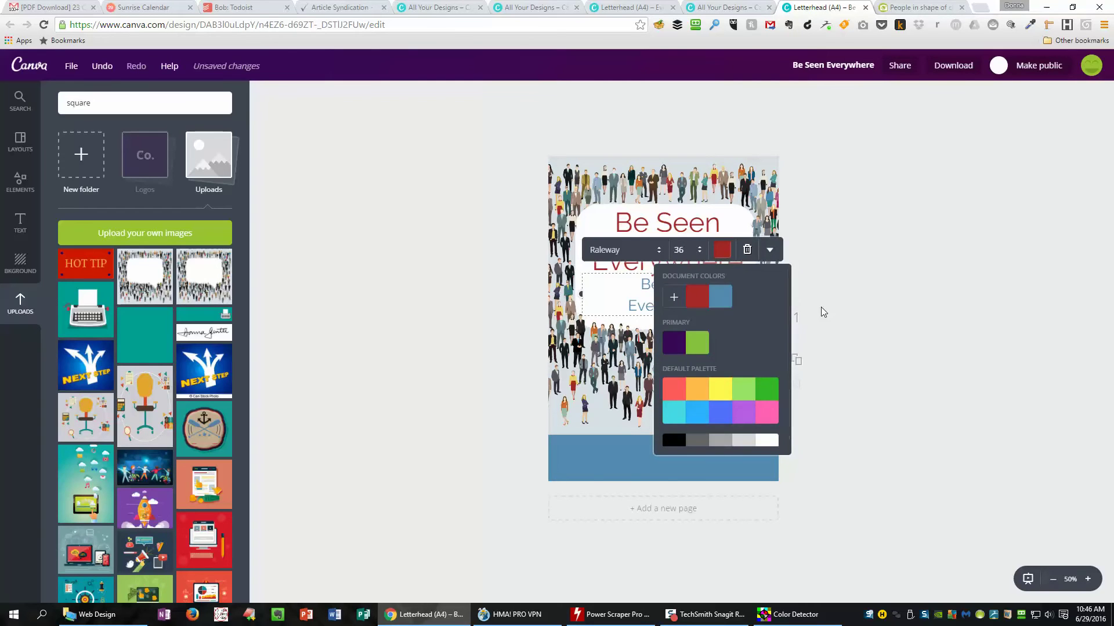
click(820, 307)
Step: Replace the copied blue text with the subtitle "How to Use Your Book to Be the Online Expert"
click(714, 304)
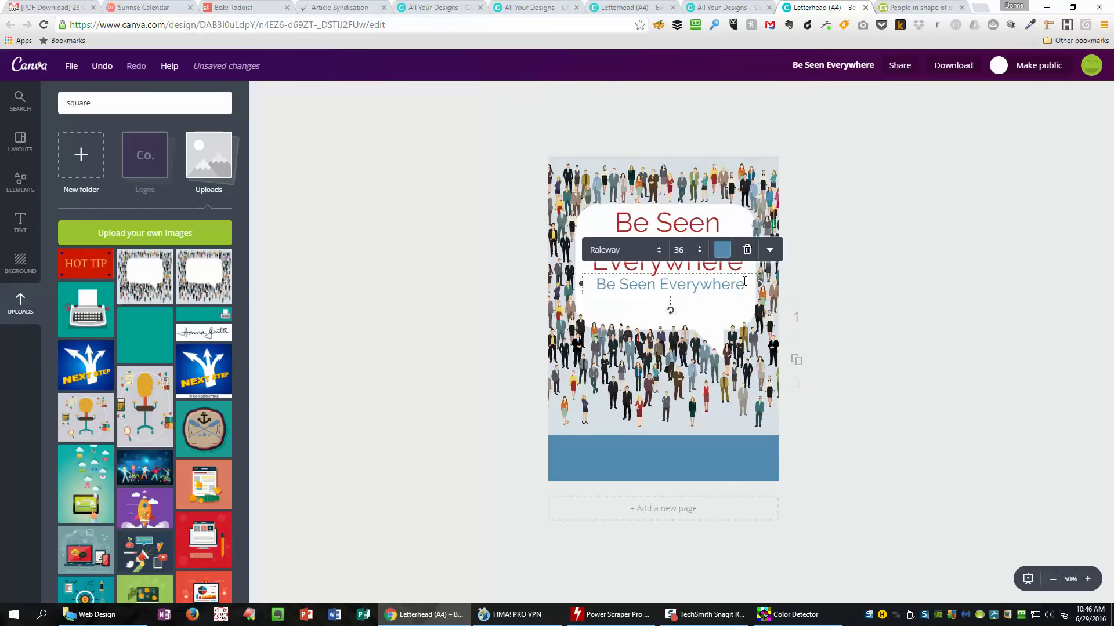
drag(744, 284, 597, 285)
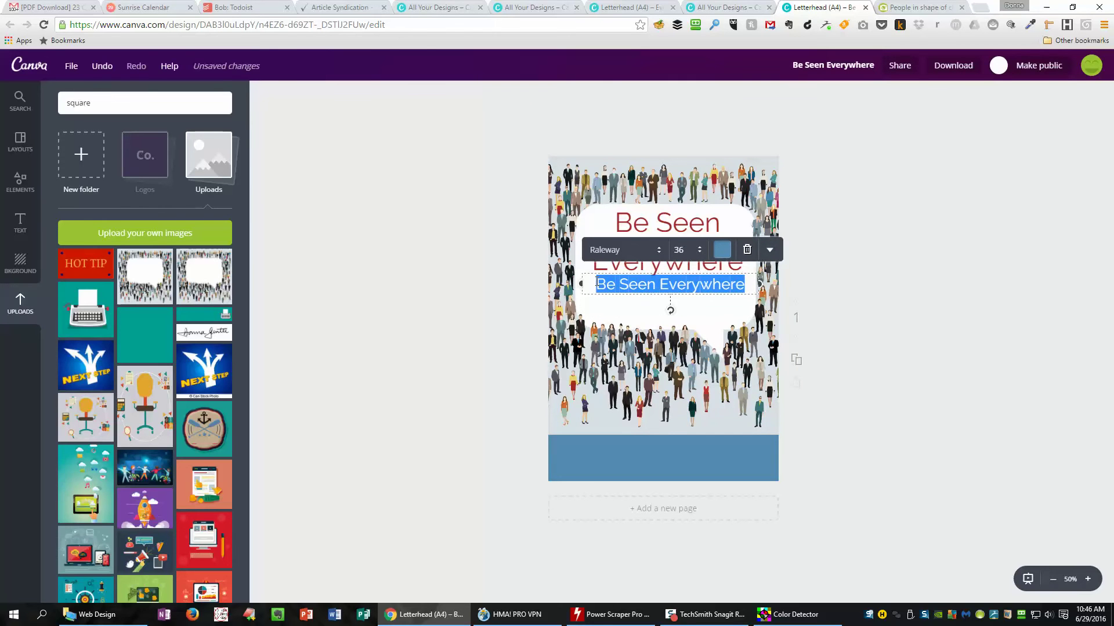
text(How)
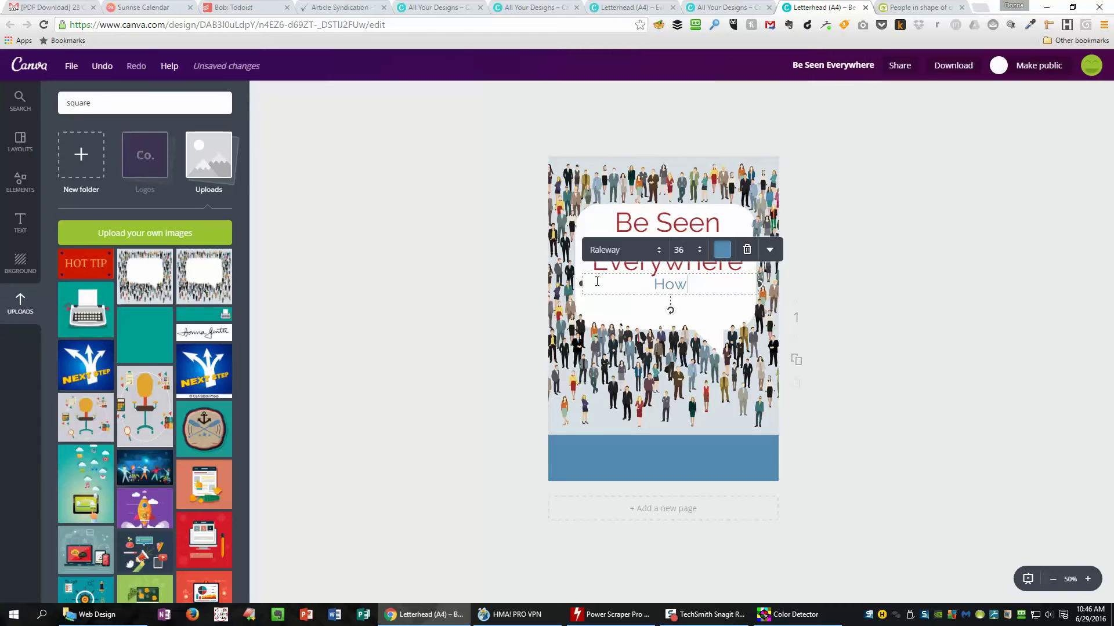
text( to Use Your Book)
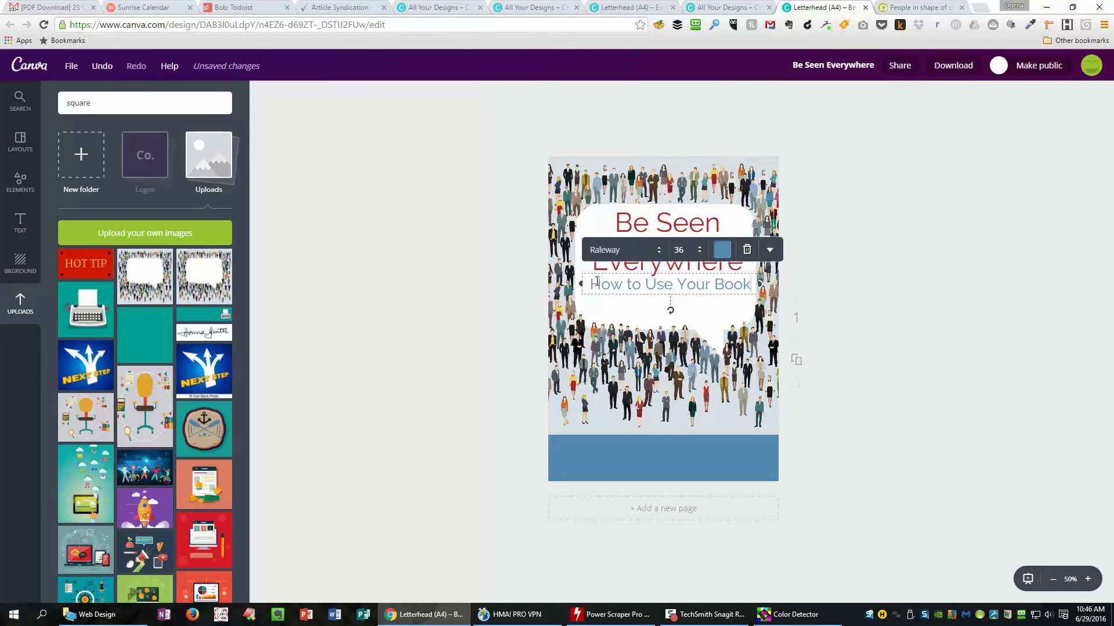
text( to be)
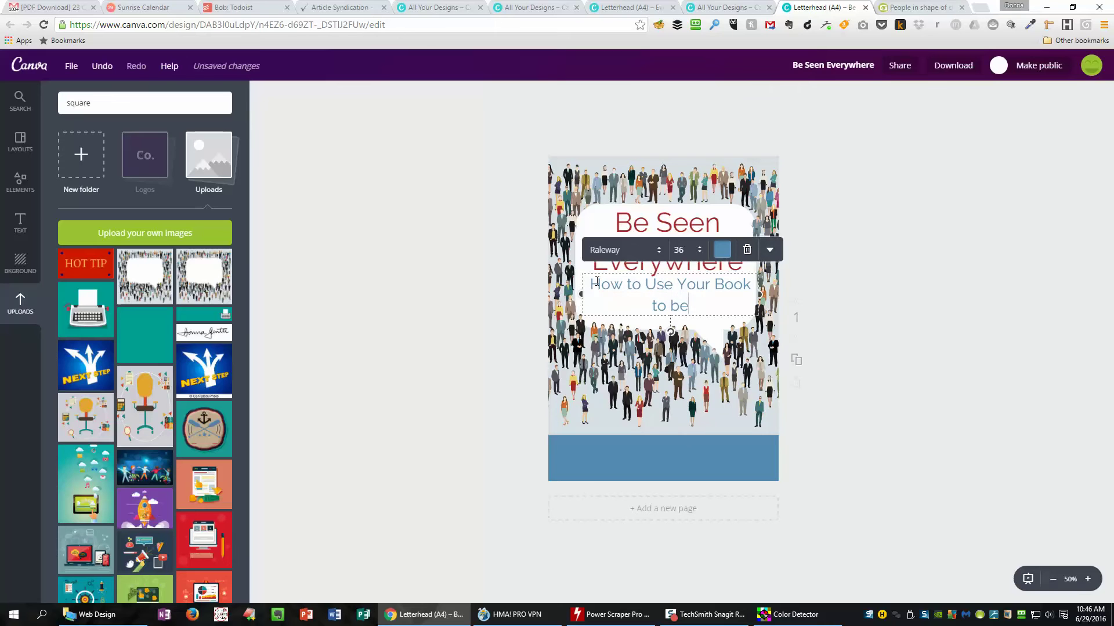
key(BackSpace)
key(BackSpace)
text(Be the Online Expert)
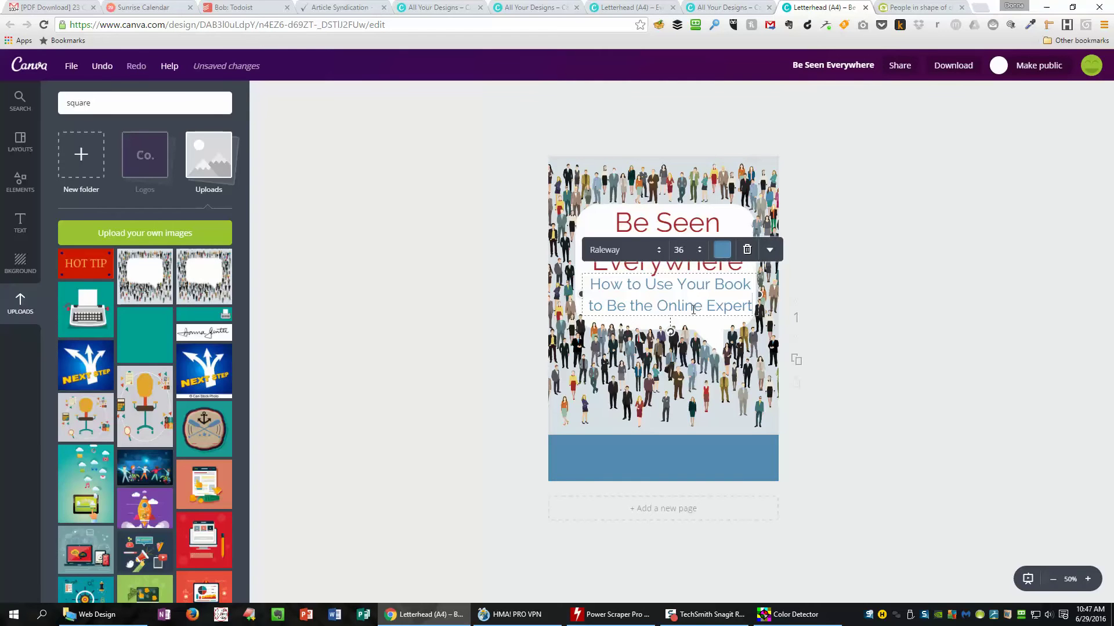
Step: Set the subtitle's font to Merriweather and its size to 24
click(658, 251)
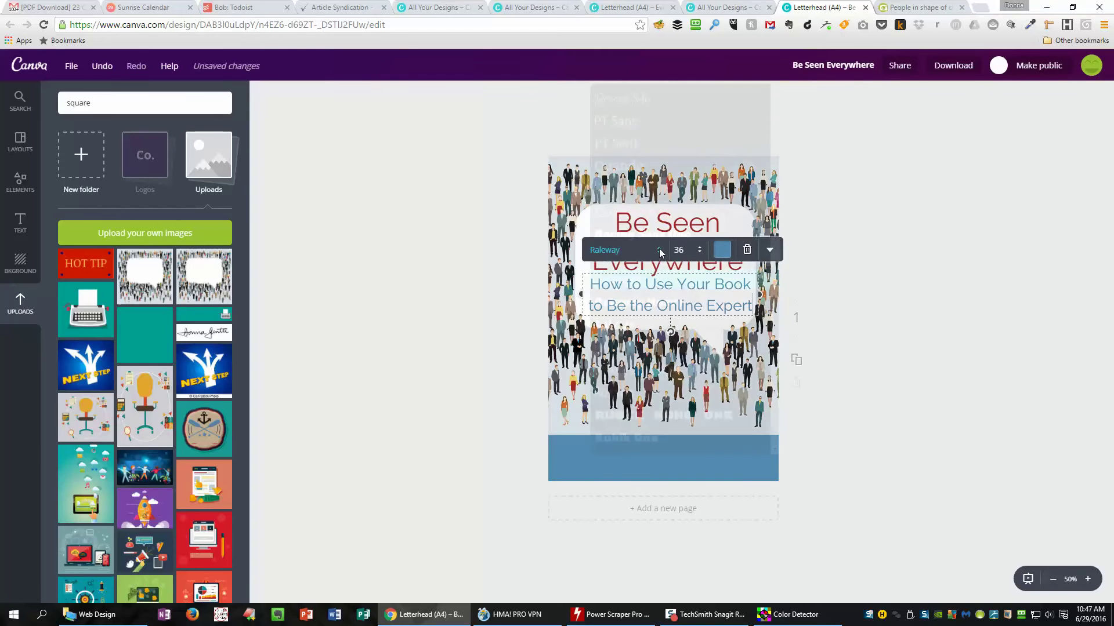
scroll(652, 281, up, 3)
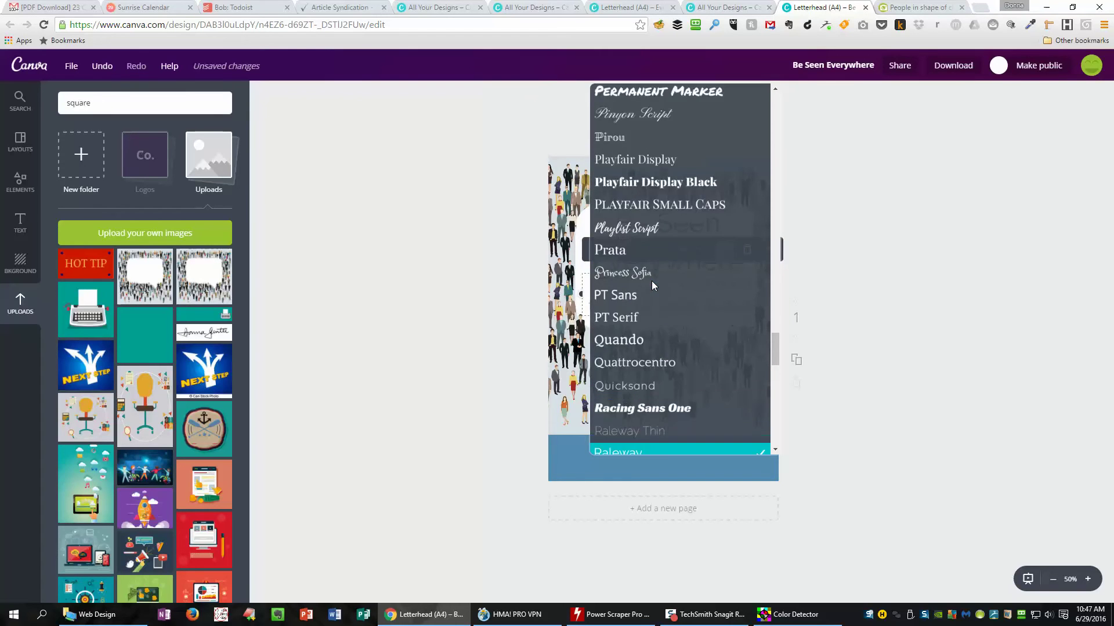
scroll(652, 280, up, 5)
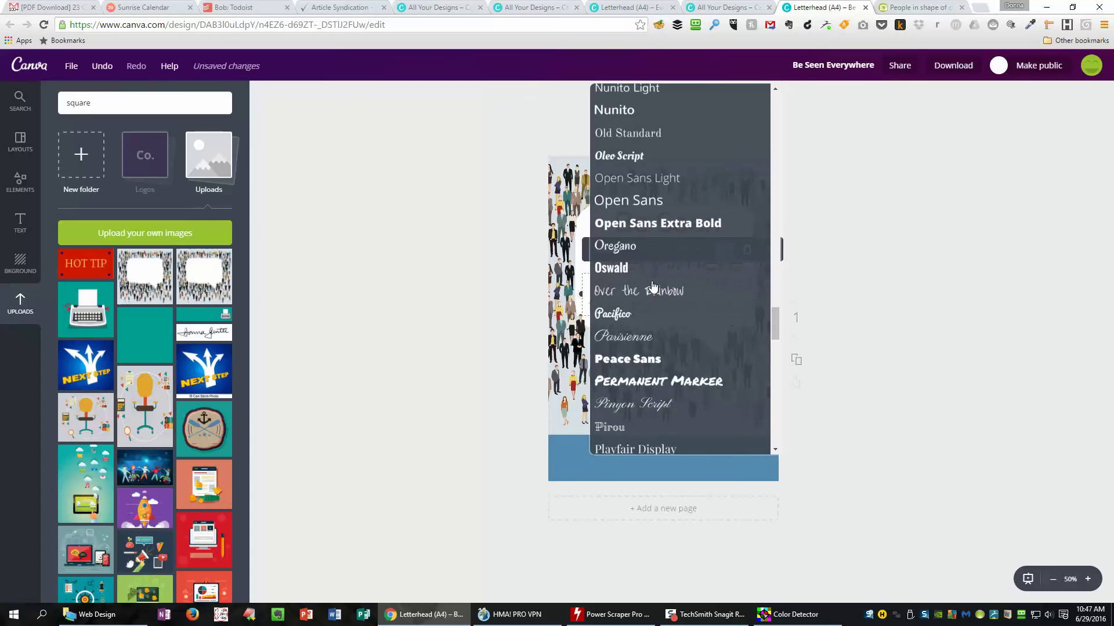
scroll(652, 282, up, 4)
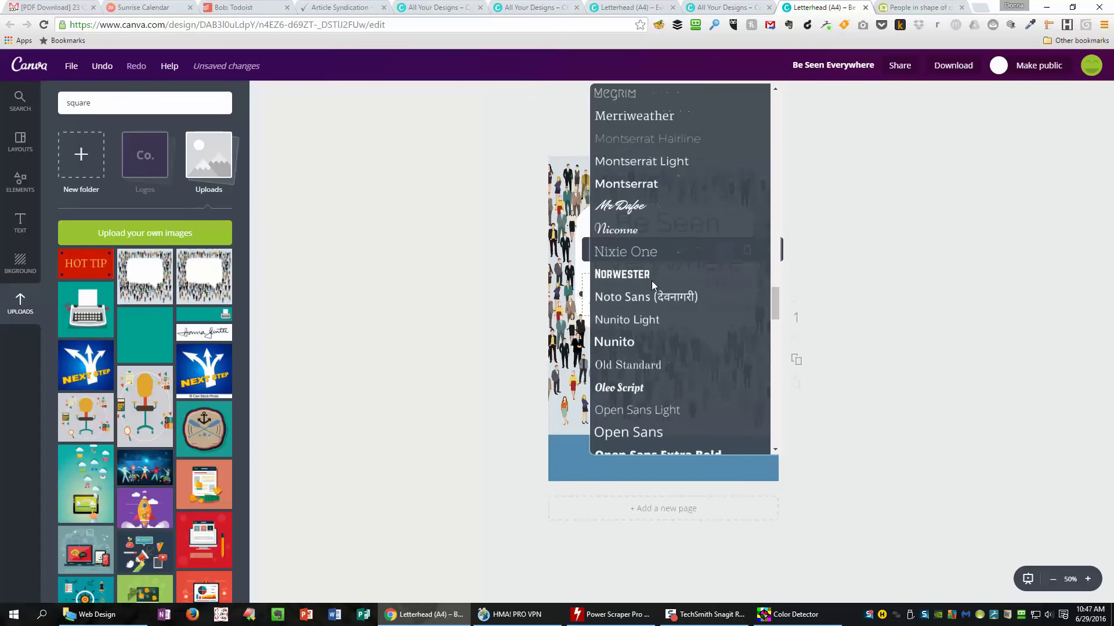
click(642, 118)
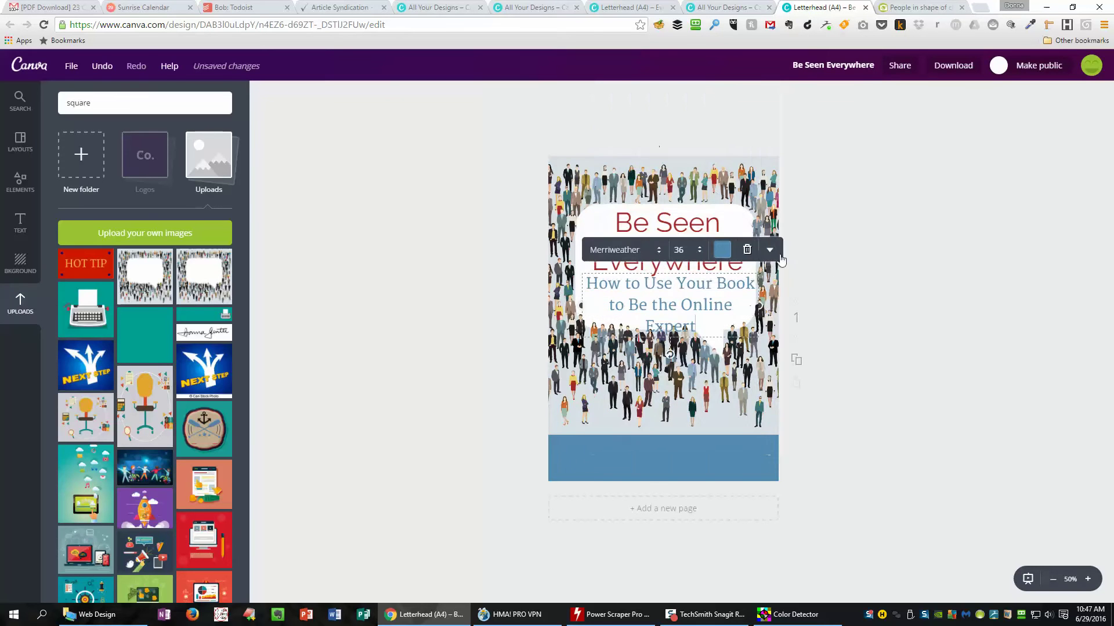
click(700, 256)
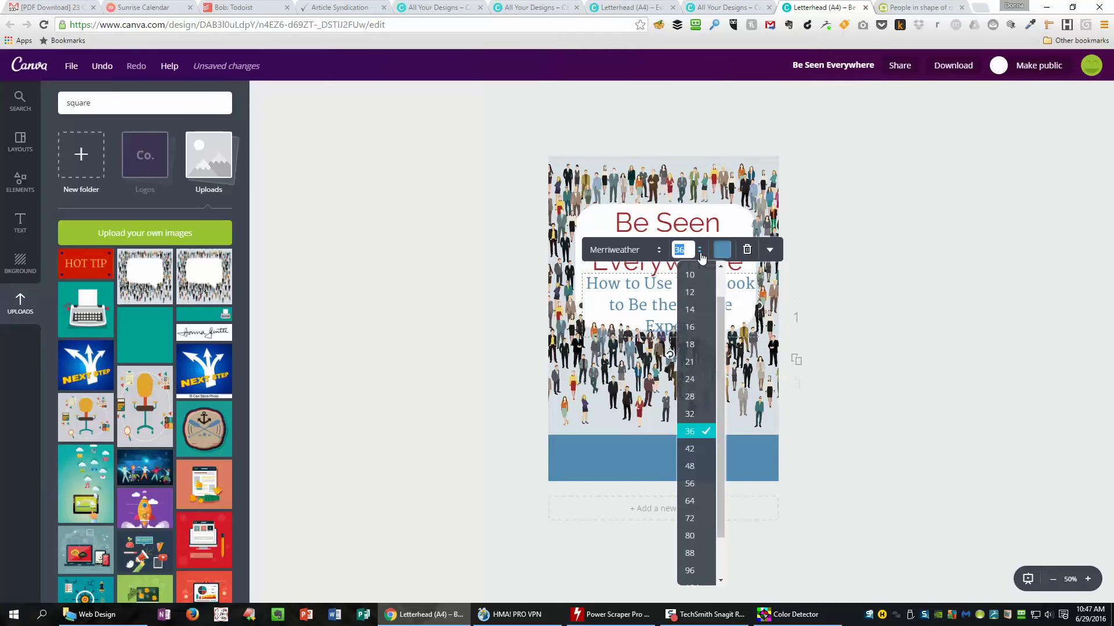
click(691, 378)
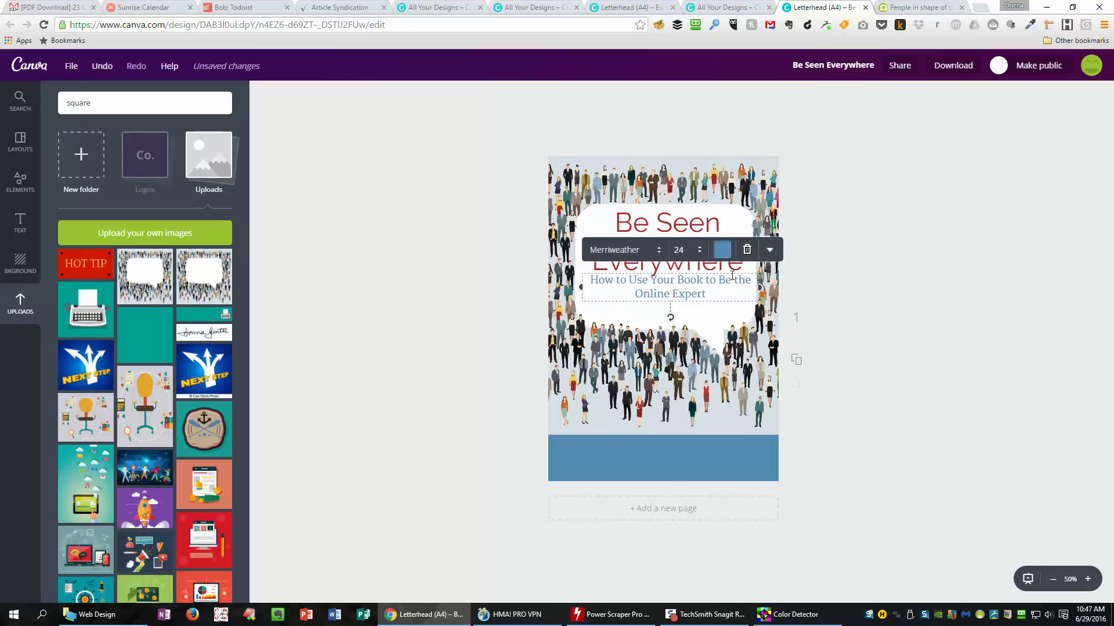
Step: Move the subtitle down clear of the "Be Seen Everywhere" title and set its size to 28
click(809, 284)
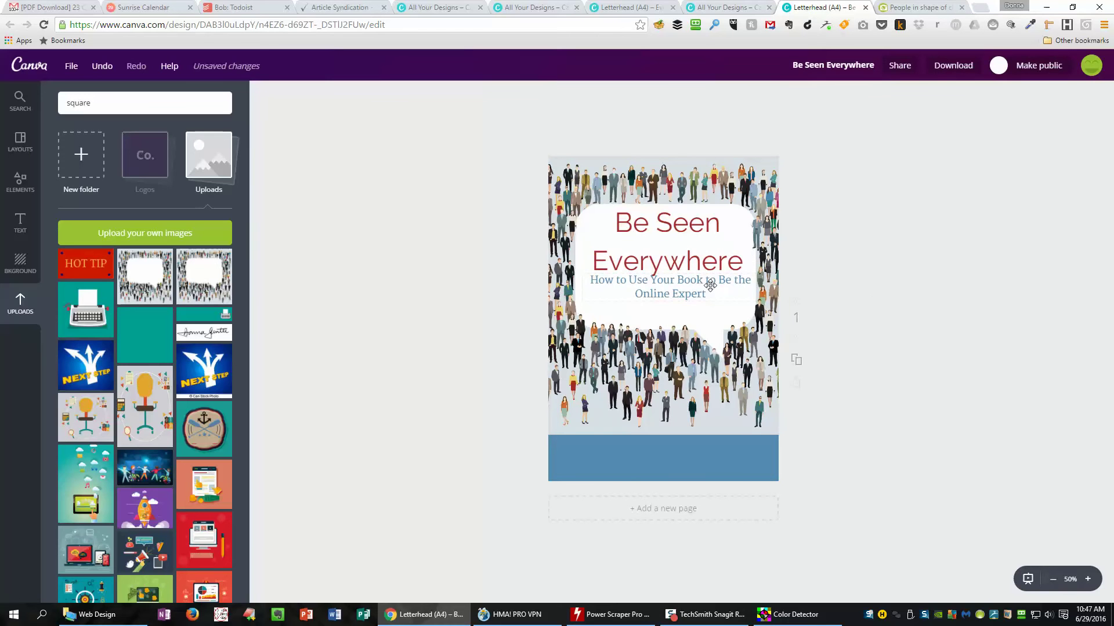
drag(711, 289, 709, 297)
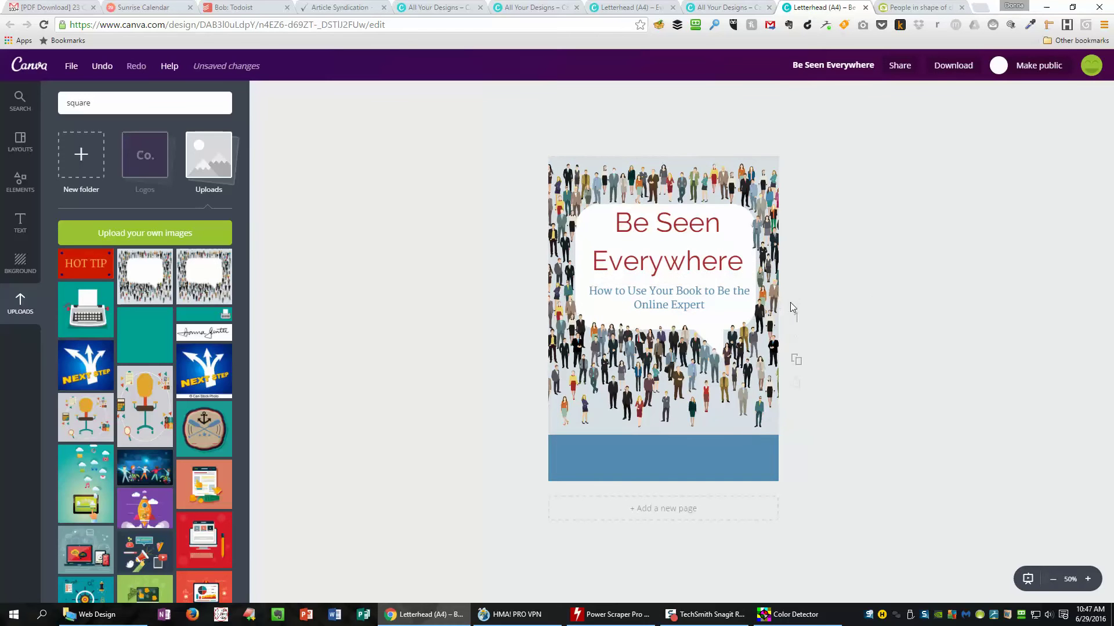
click(686, 300)
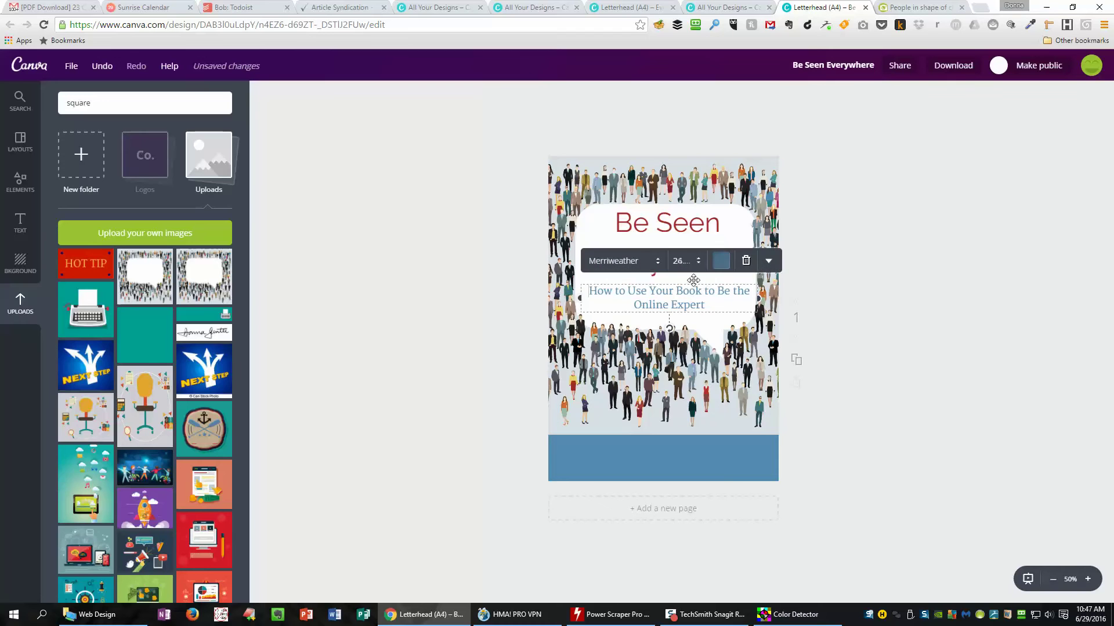
click(697, 262)
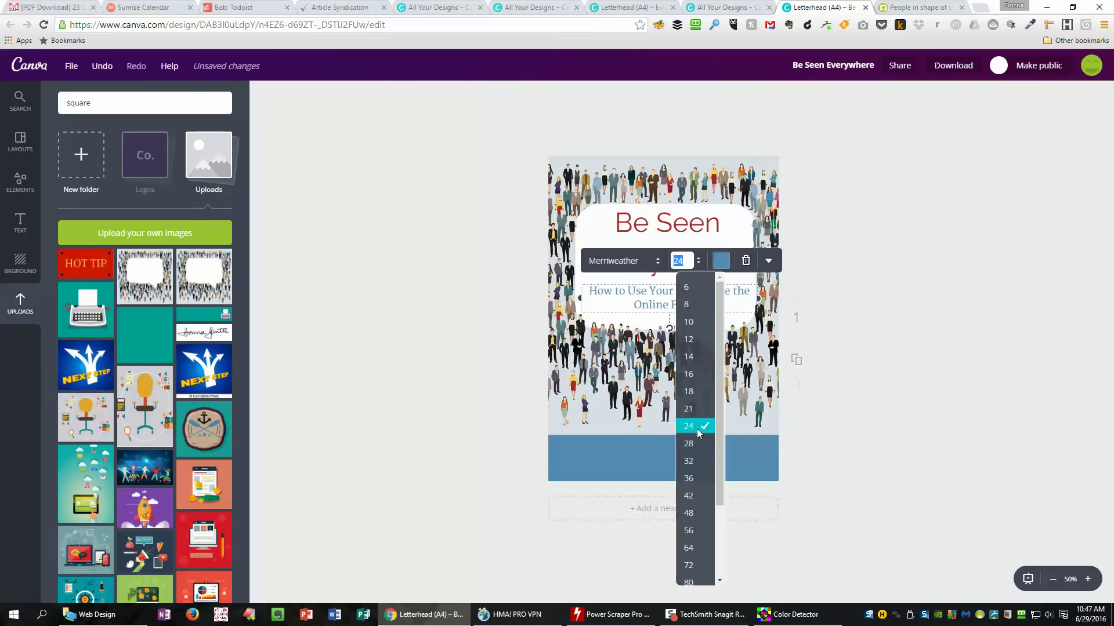
click(689, 444)
click(806, 359)
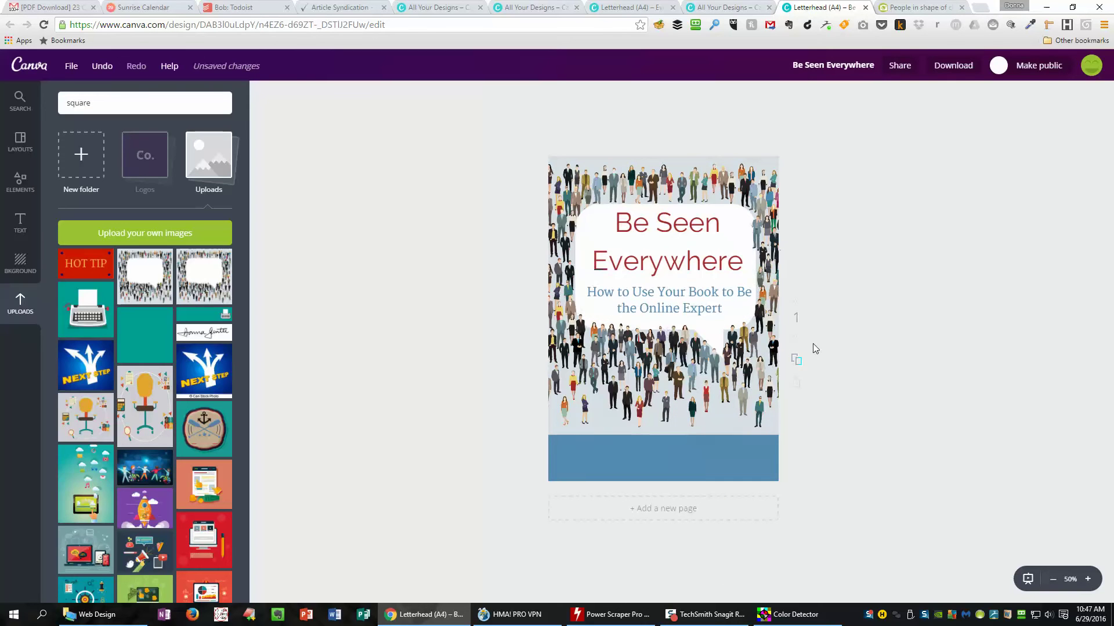
Step: Make the subtitle bold and shift it slightly further down in the speech bubble
click(718, 304)
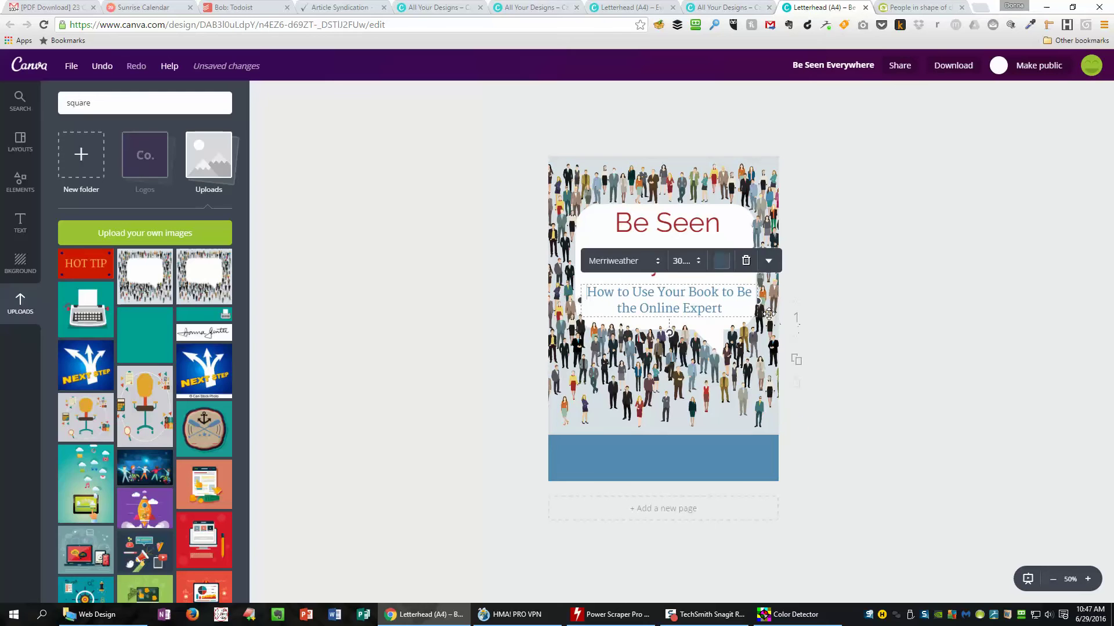
click(770, 263)
click(738, 288)
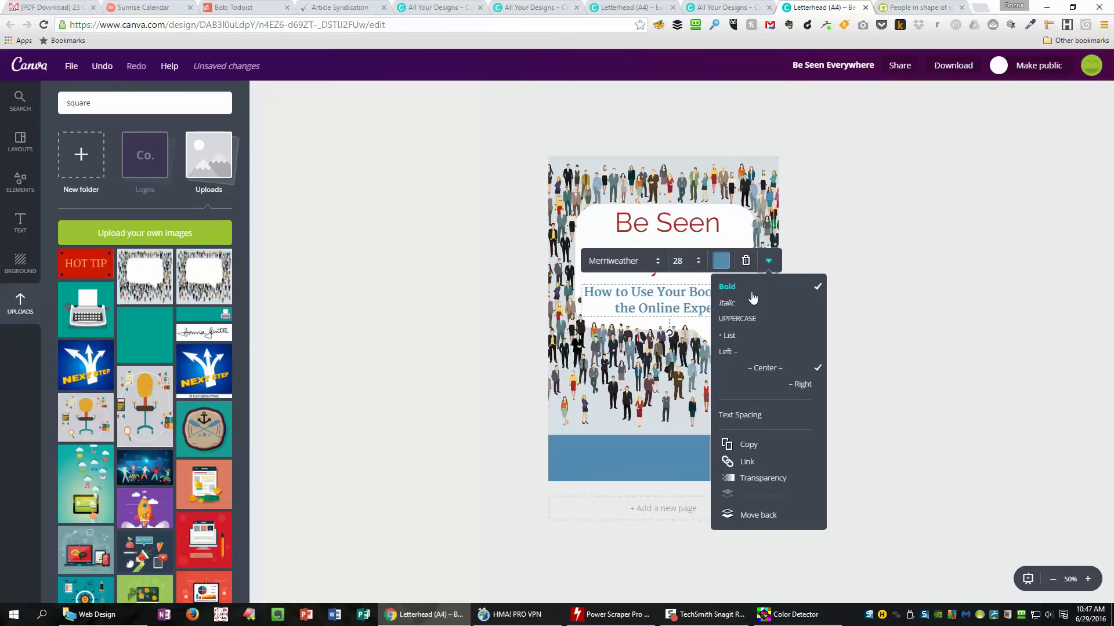
click(878, 318)
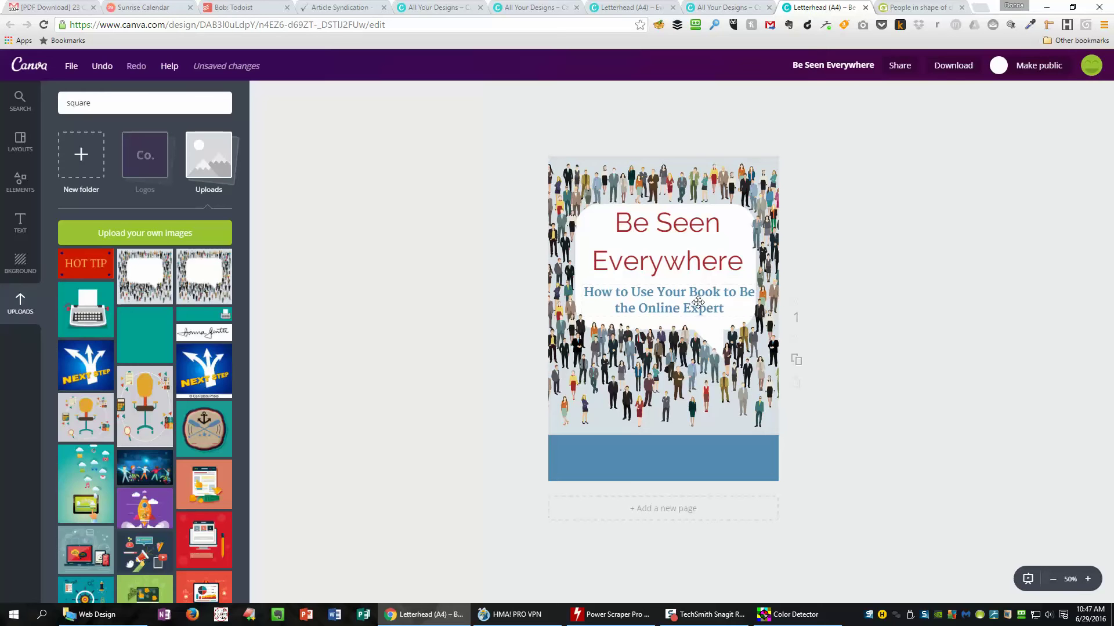
drag(698, 302, 696, 306)
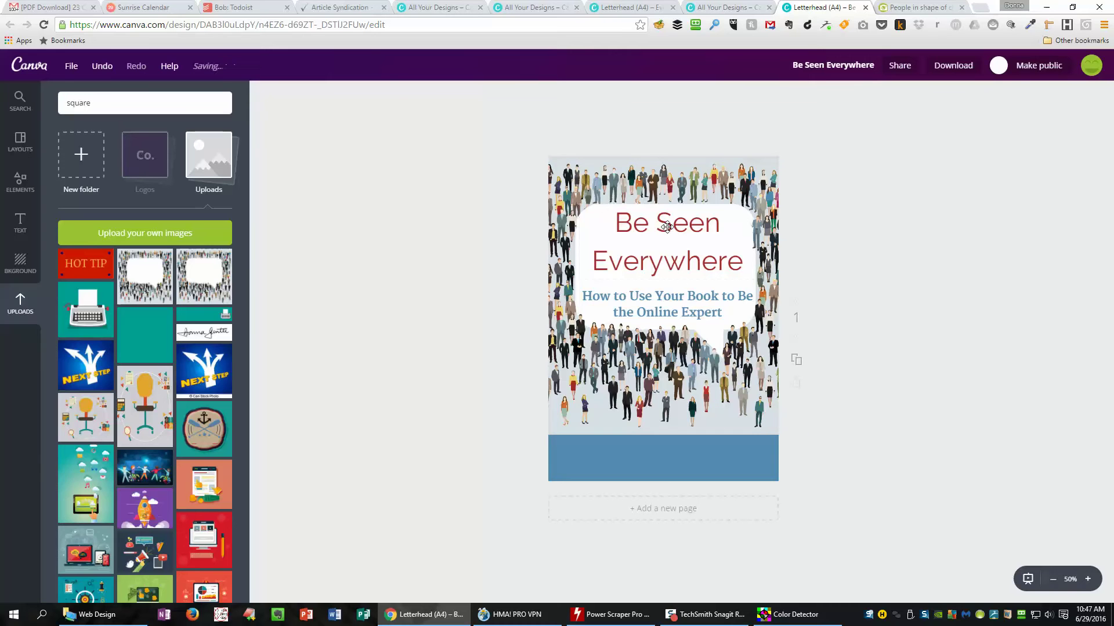
Step: Search the element library for "line" and browse the line designs
click(96, 105)
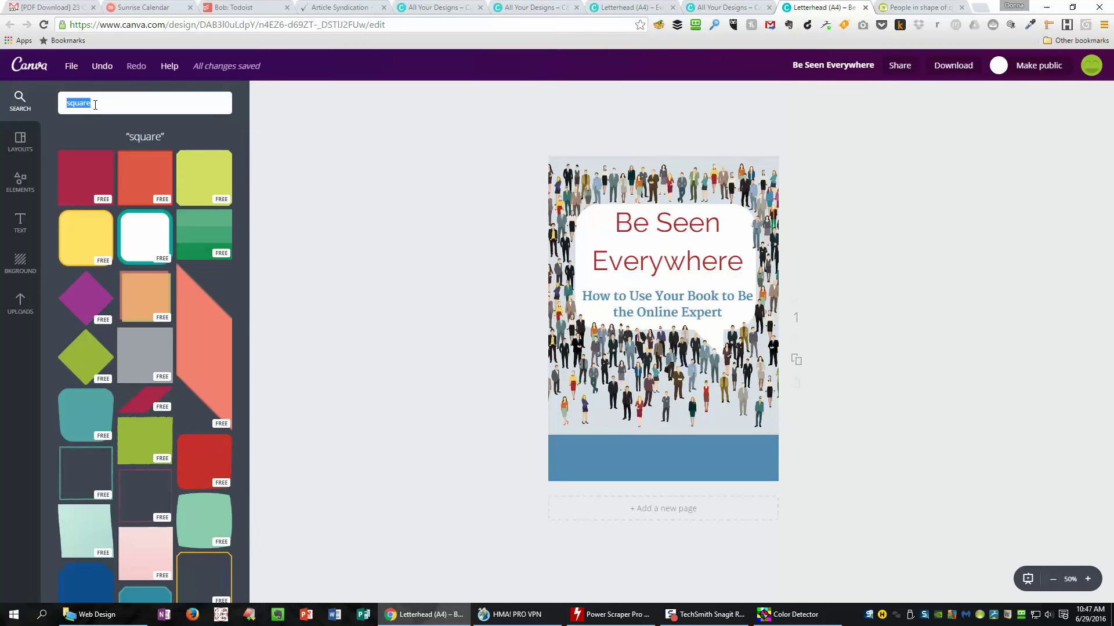
text(line)
key(Return)
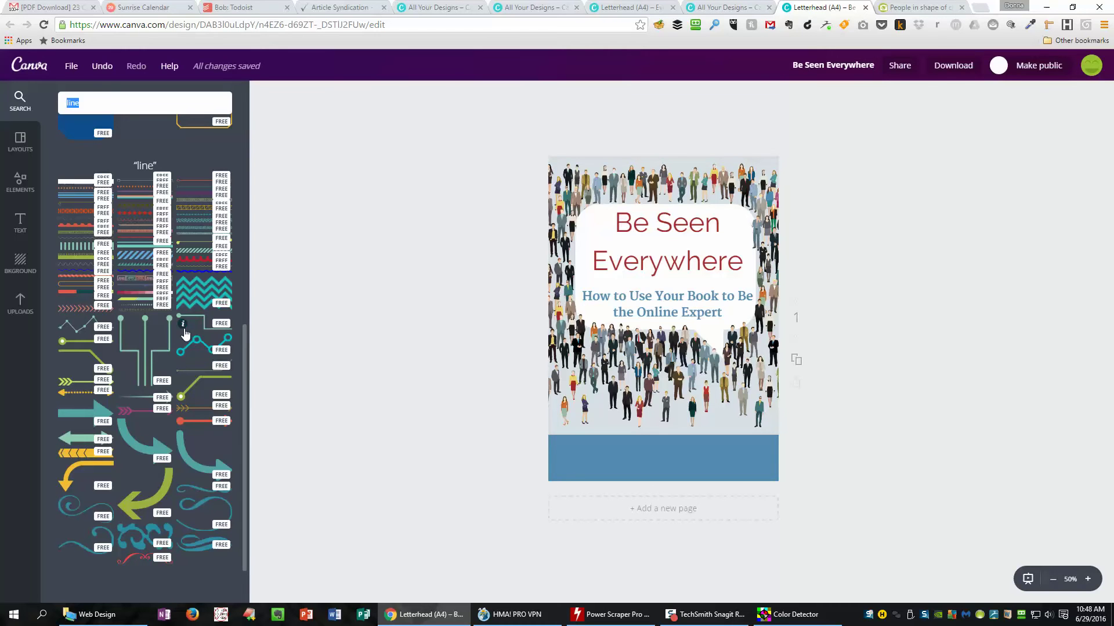
mouse_move(243, 342)
mouse_down()
mouse_move(244, 417)
mouse_move(253, 251)
mouse_move(244, 360)
mouse_up()
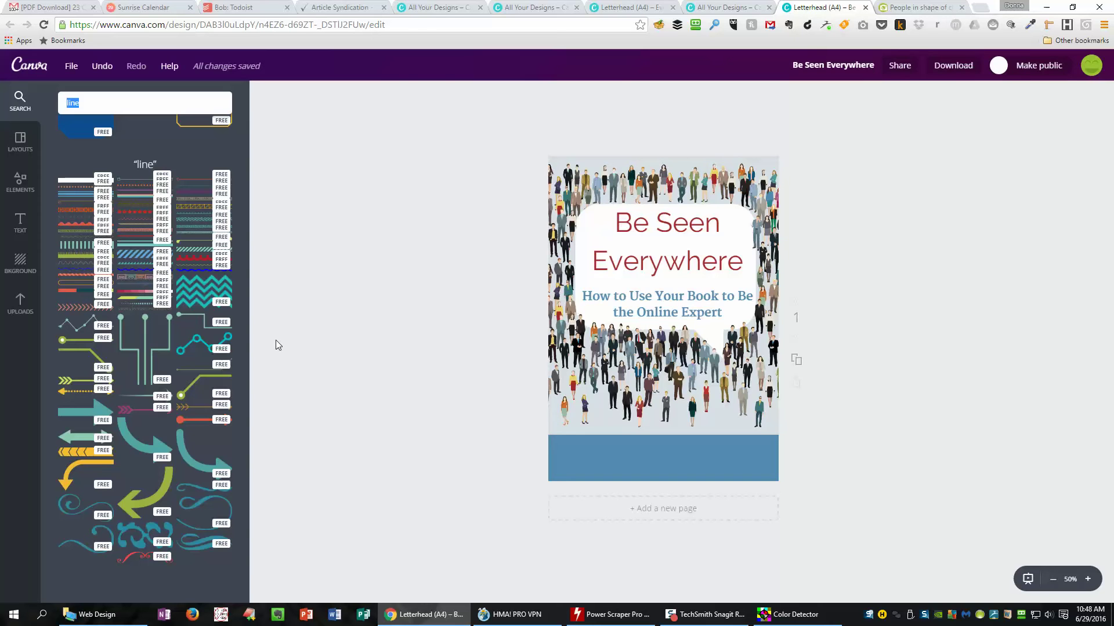
click(137, 230)
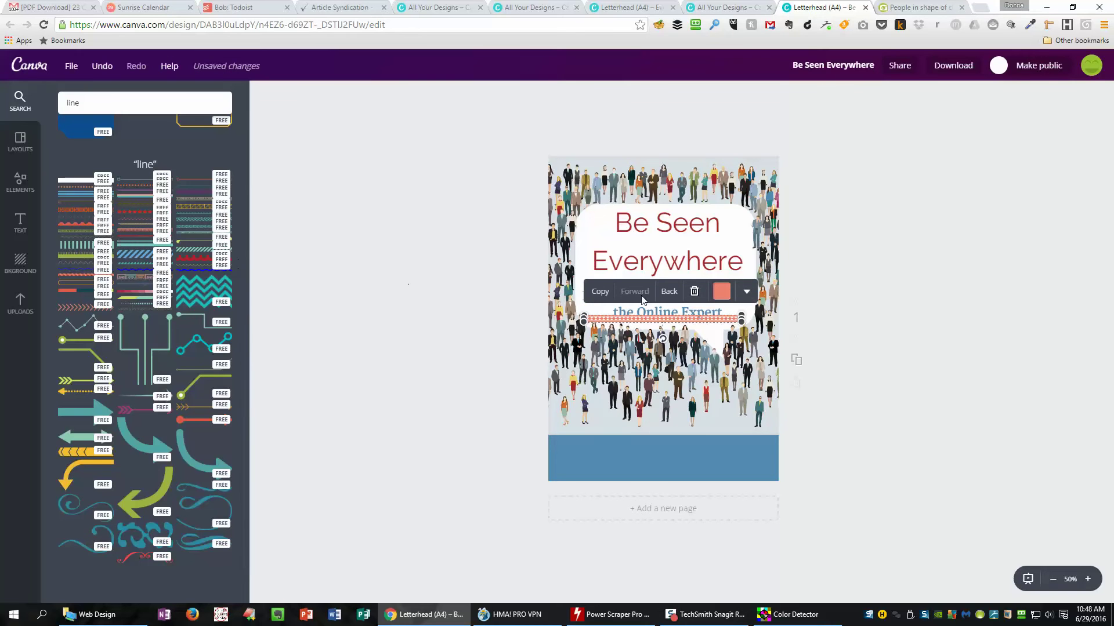
click(699, 296)
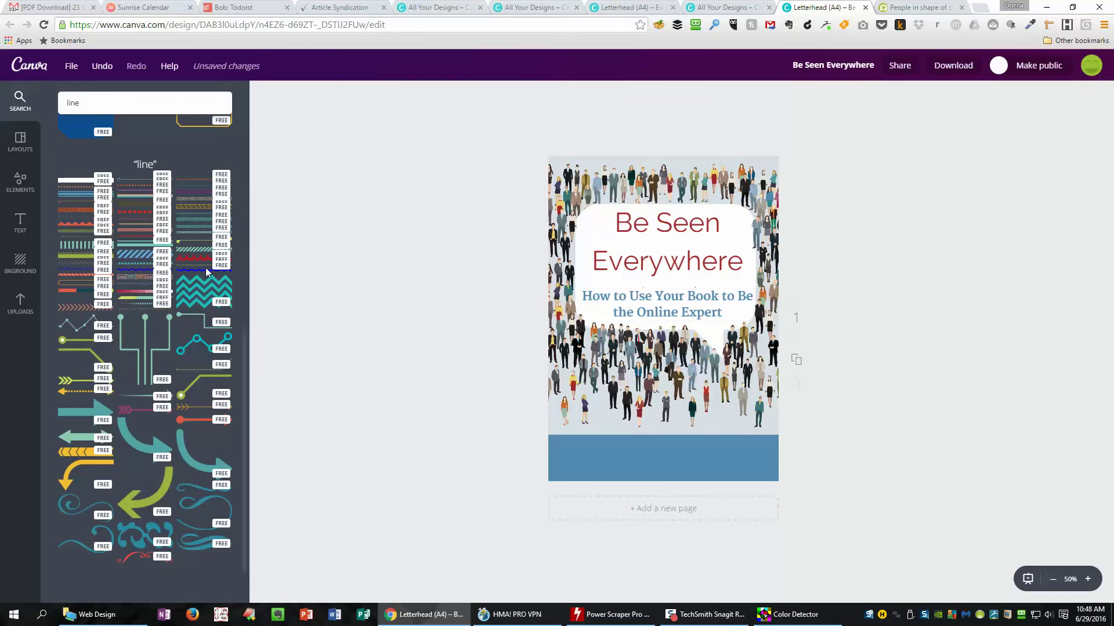
click(135, 226)
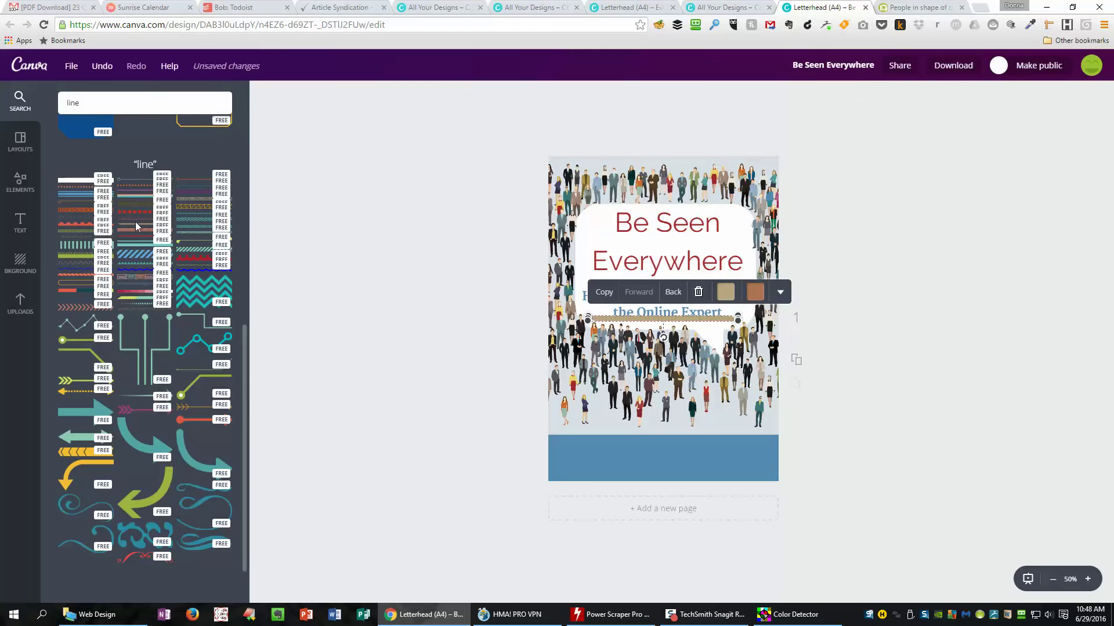
click(698, 292)
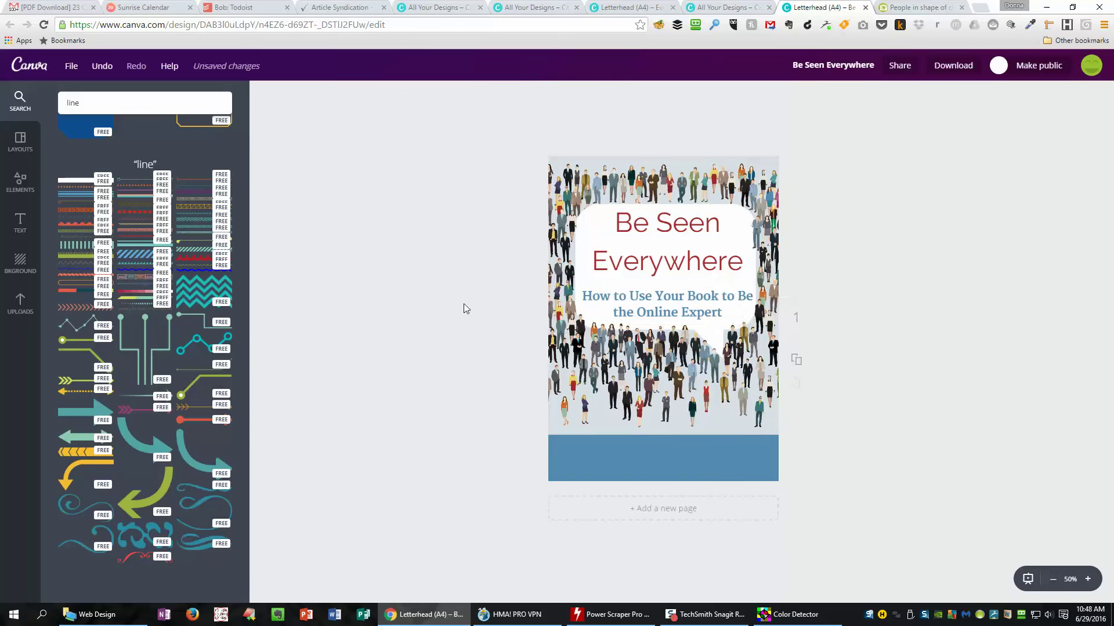
Step: Add the thin green line with round ends and place it between the title and the subtitle
click(196, 244)
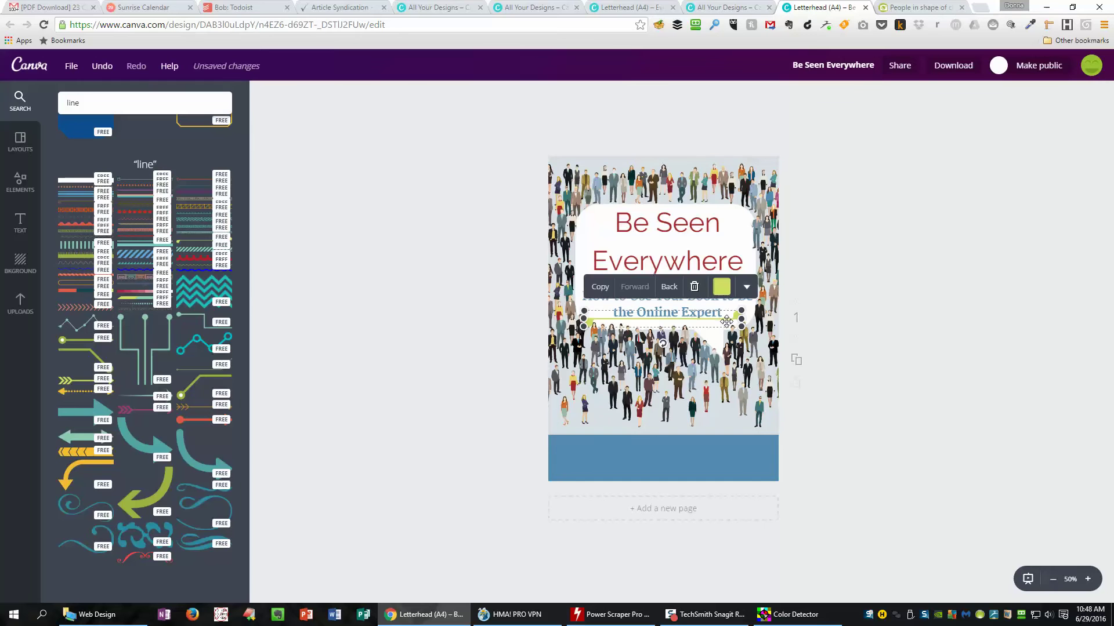
drag(727, 321, 749, 278)
click(877, 328)
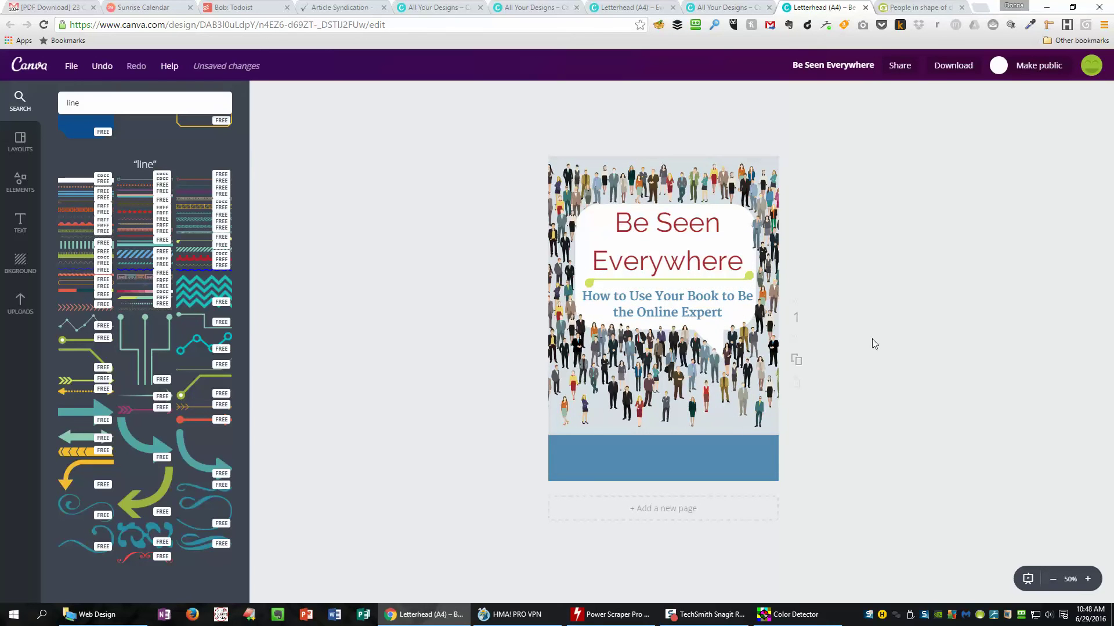
Step: Select the divider line, switch to Color Detector and read the hex code of a colour in the crowd image
click(725, 280)
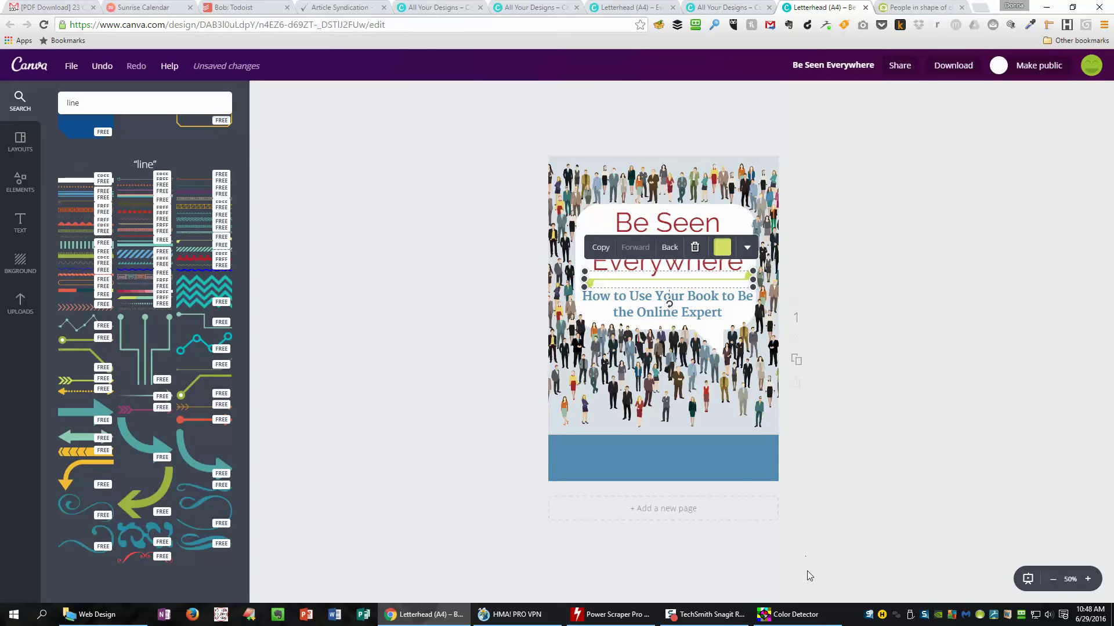
click(804, 620)
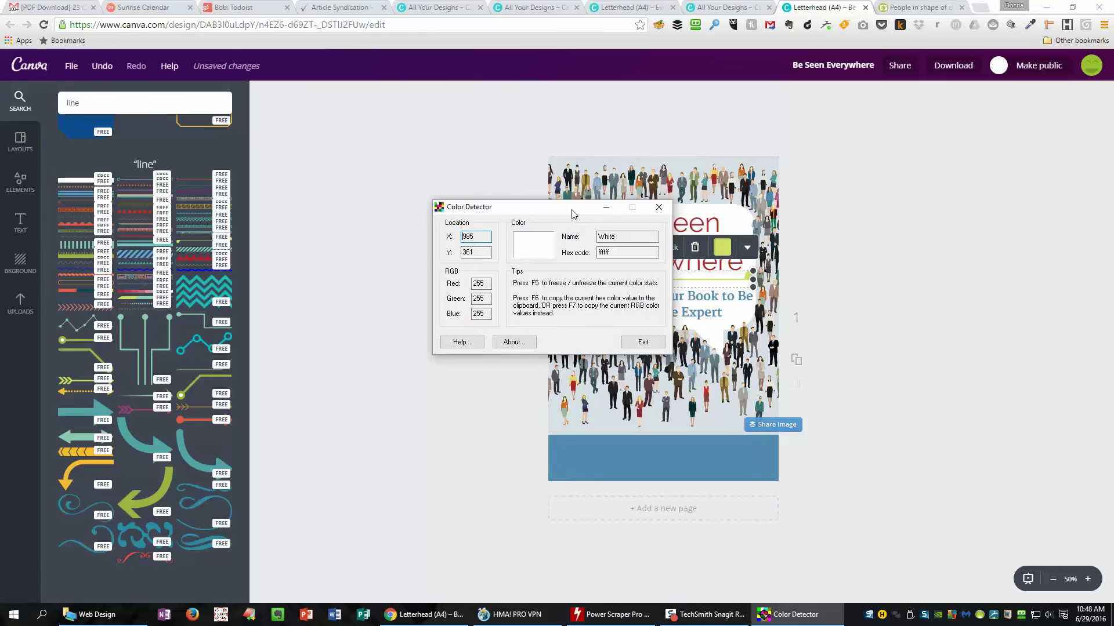
drag(597, 208, 956, 214)
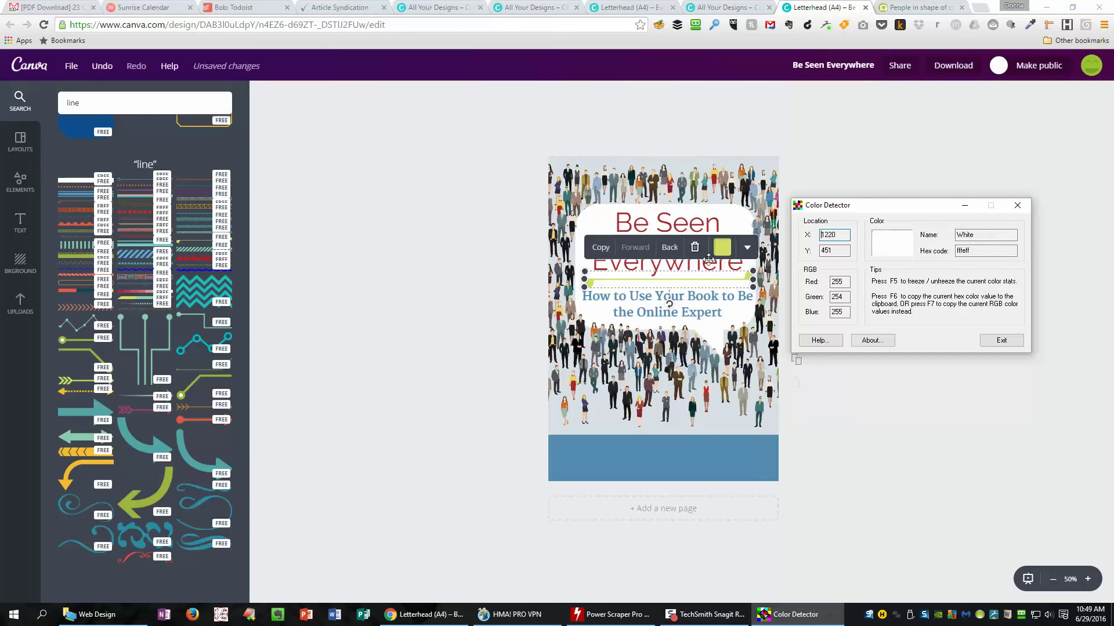
click(755, 268)
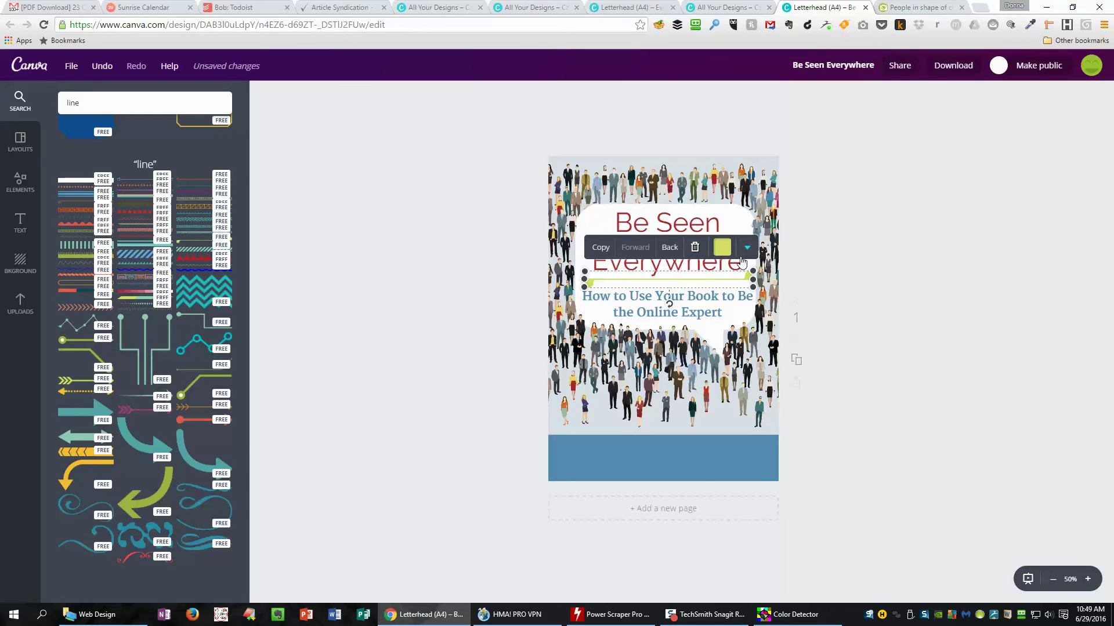
Step: Set the divider line's colour to the custom hex code e3b75e
click(724, 249)
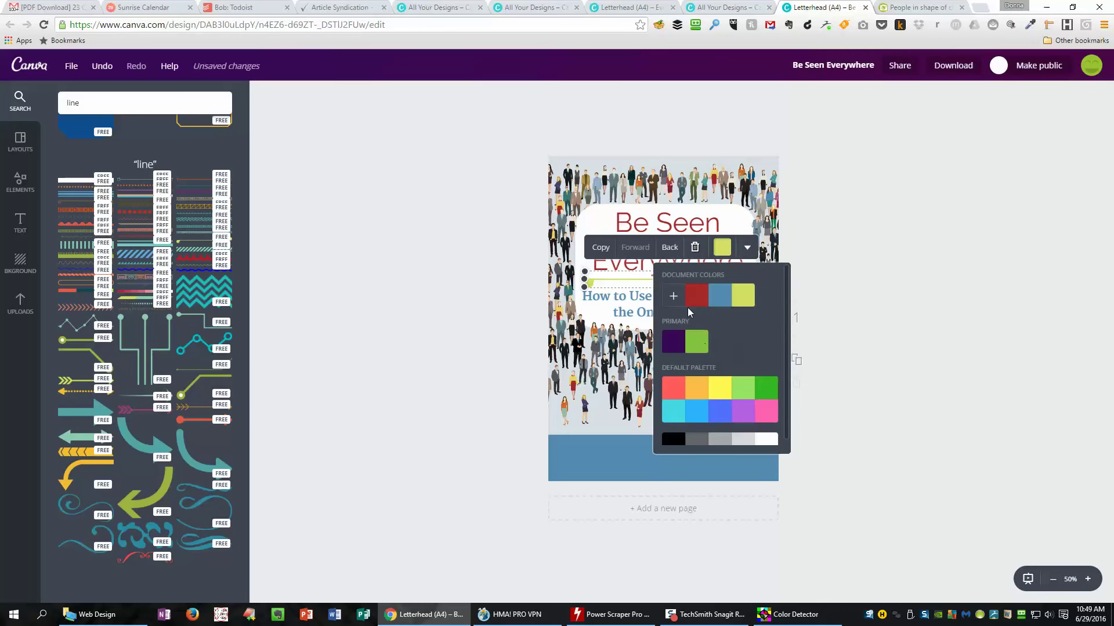
click(674, 297)
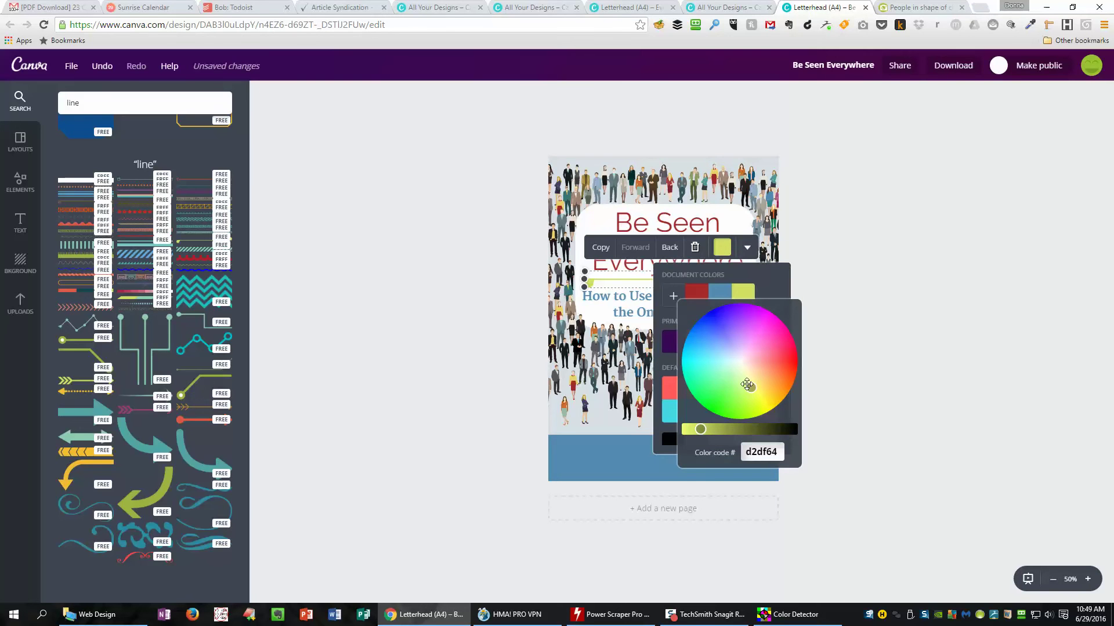
click(777, 456)
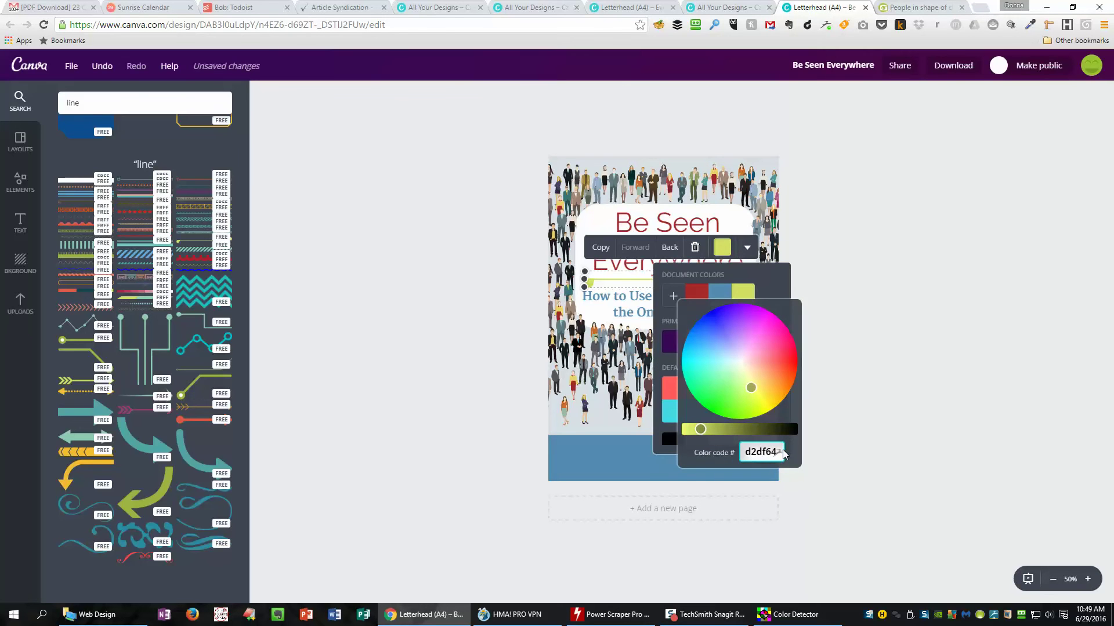
double_click(778, 453)
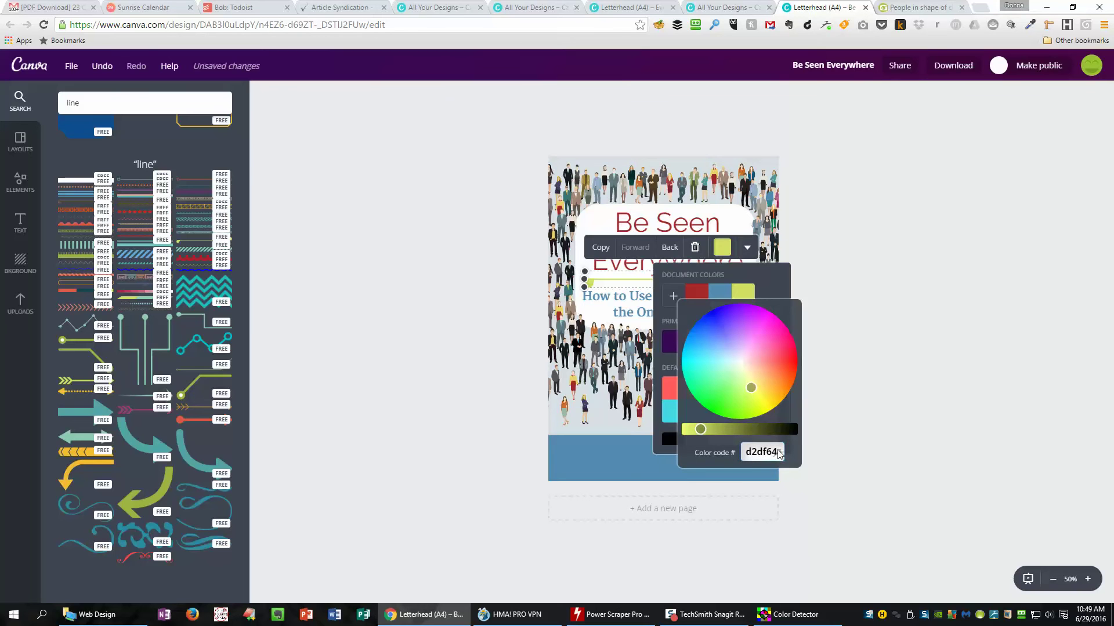
click(768, 452)
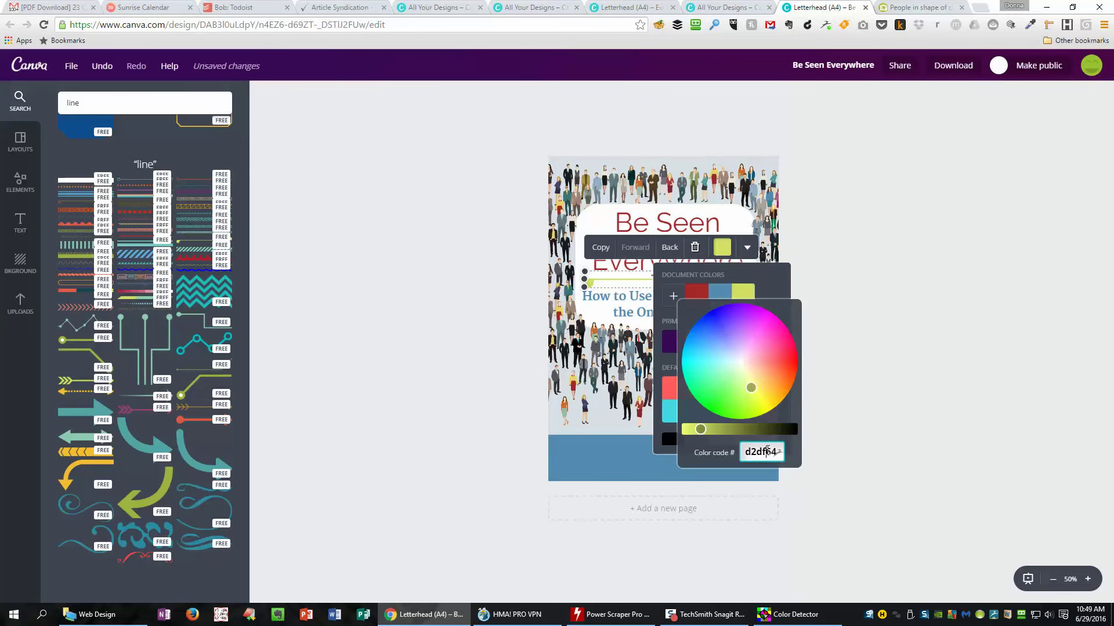
key(BackSpace)
key(BackSpace)
key(BackSpace)
key(BackSpace)
key(BackSpace)
key(BackSpace)
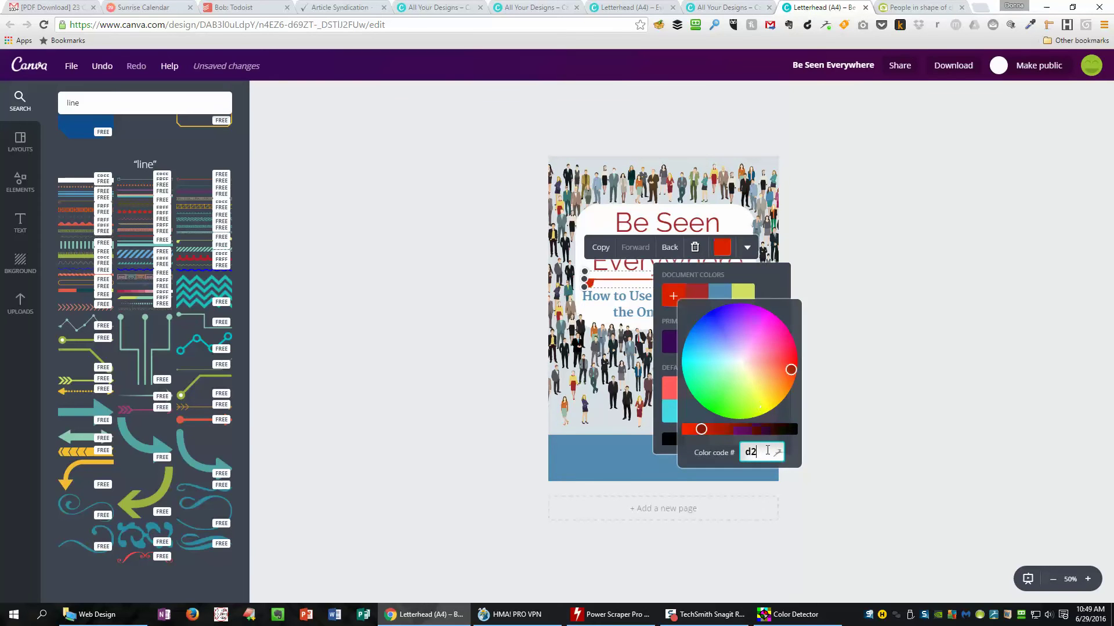
text(e)
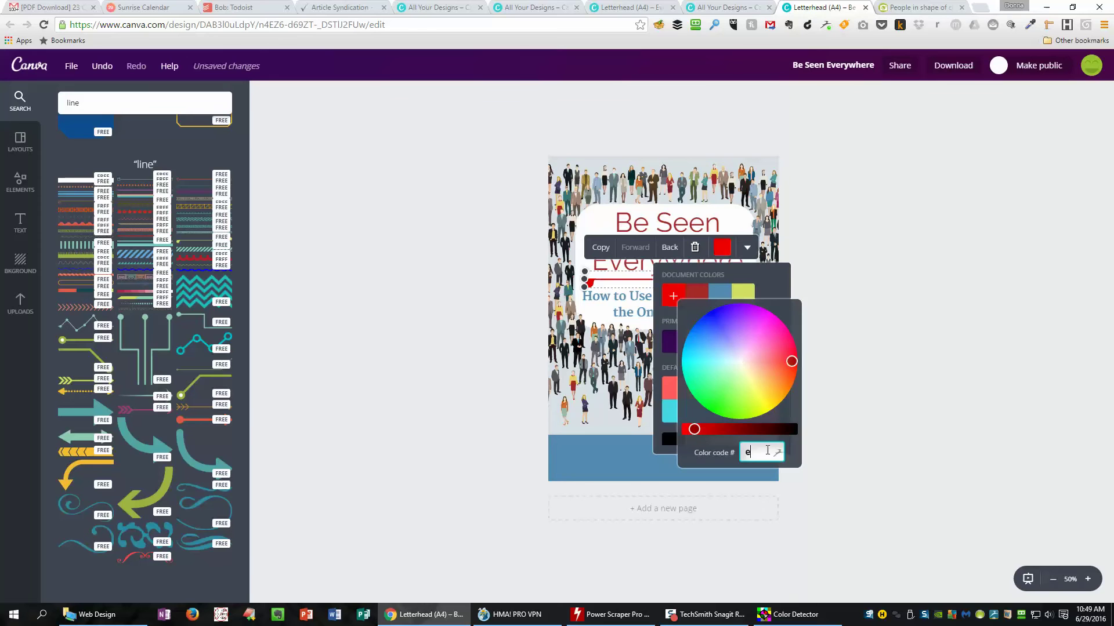
text(3b)
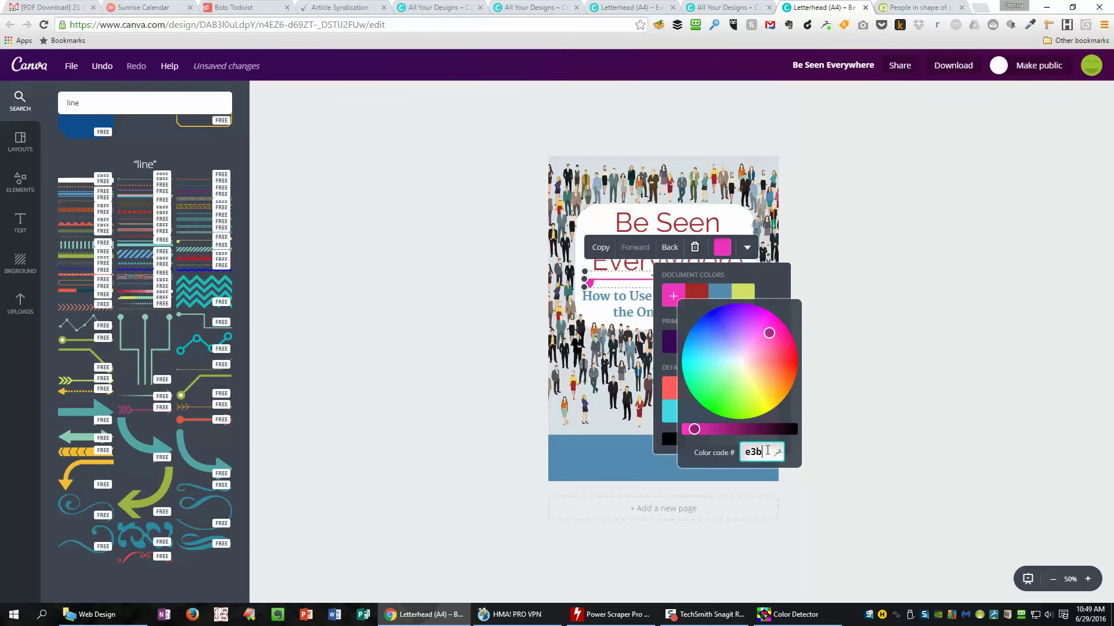
text(75e)
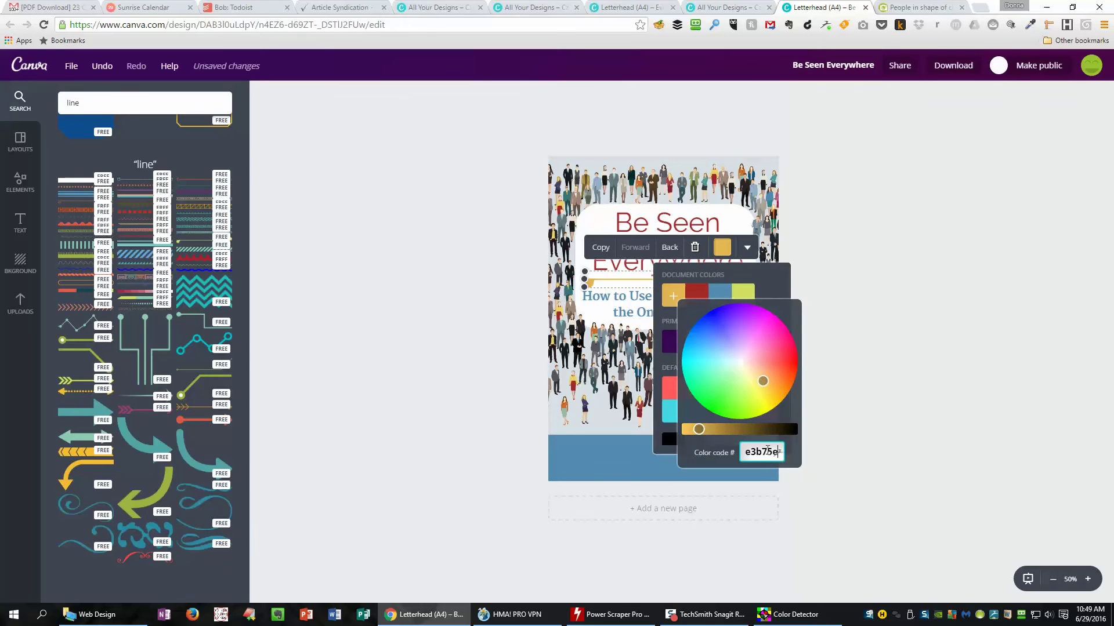
key(Return)
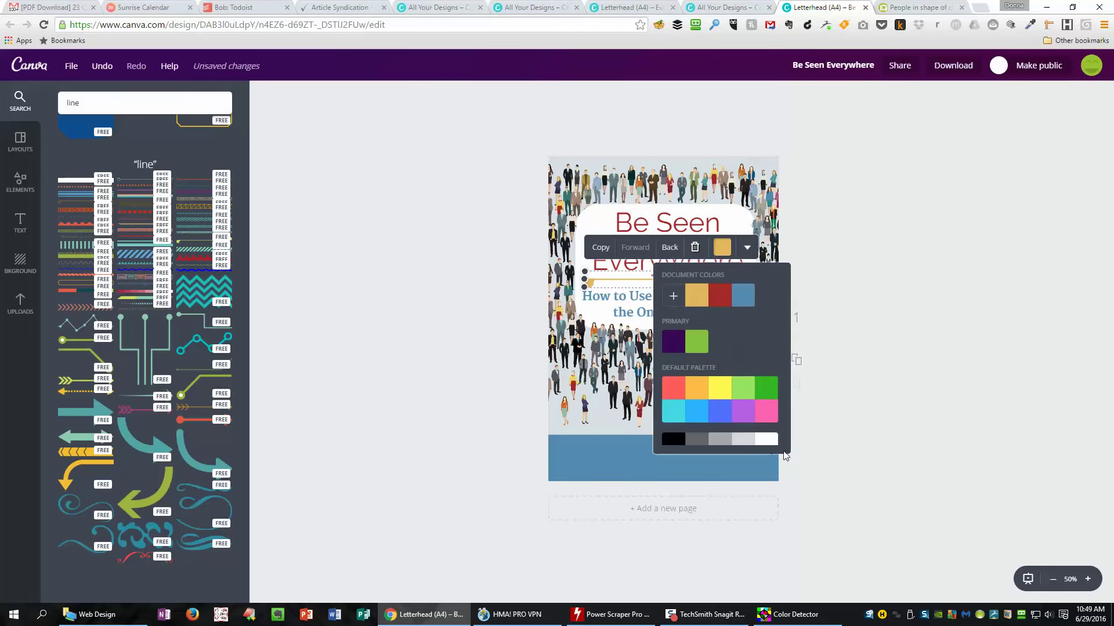
click(859, 459)
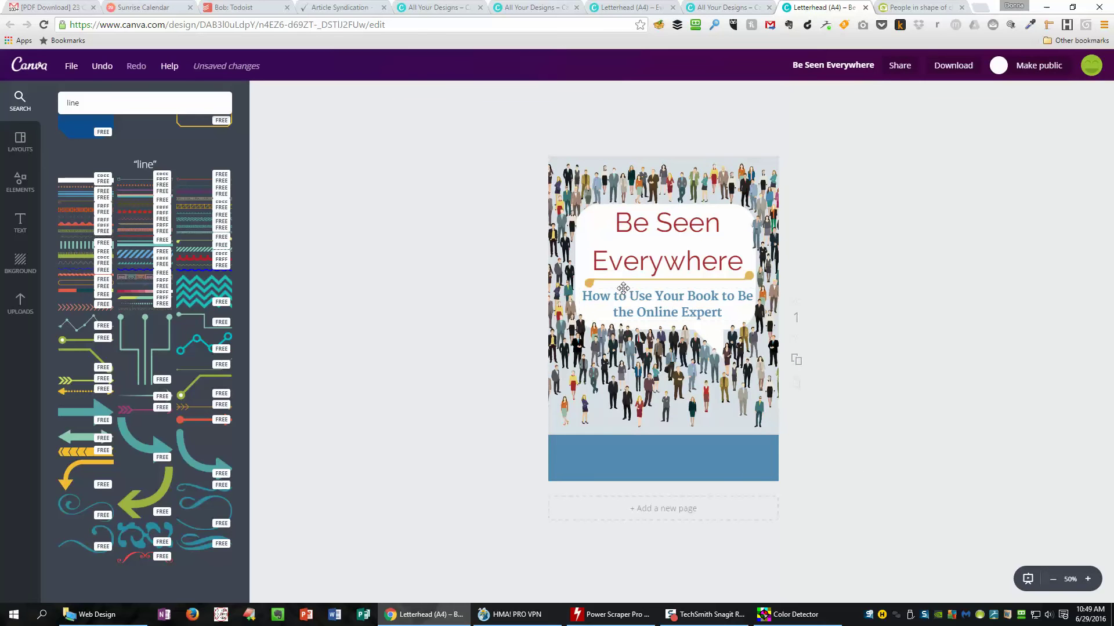
Step: Extend the left end of the gold divider line slightly outward beneath the title
click(590, 281)
drag(585, 279, 577, 281)
click(907, 350)
Step: Duplicate the red title text "Be Seen Everywhere" and place the copy over the blue band at the page bottom
click(659, 230)
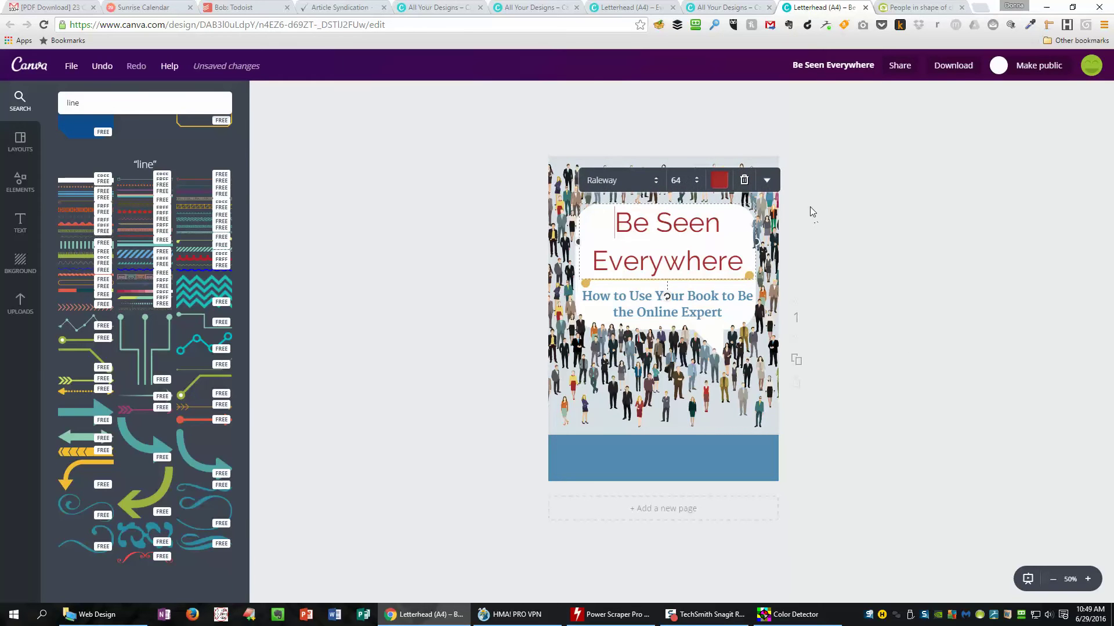
click(767, 181)
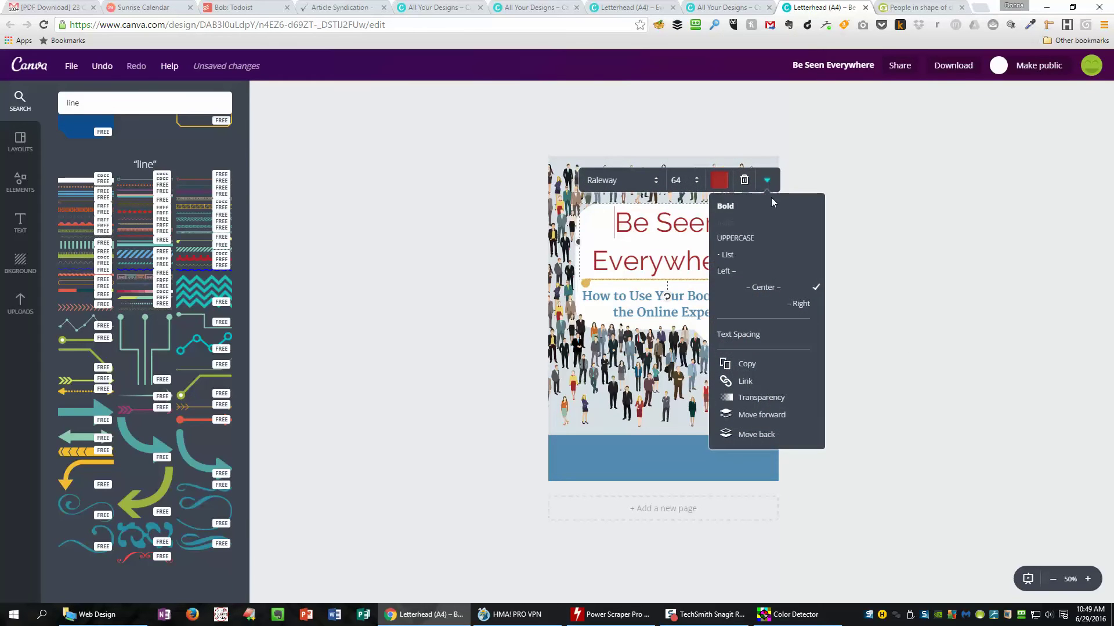
click(746, 364)
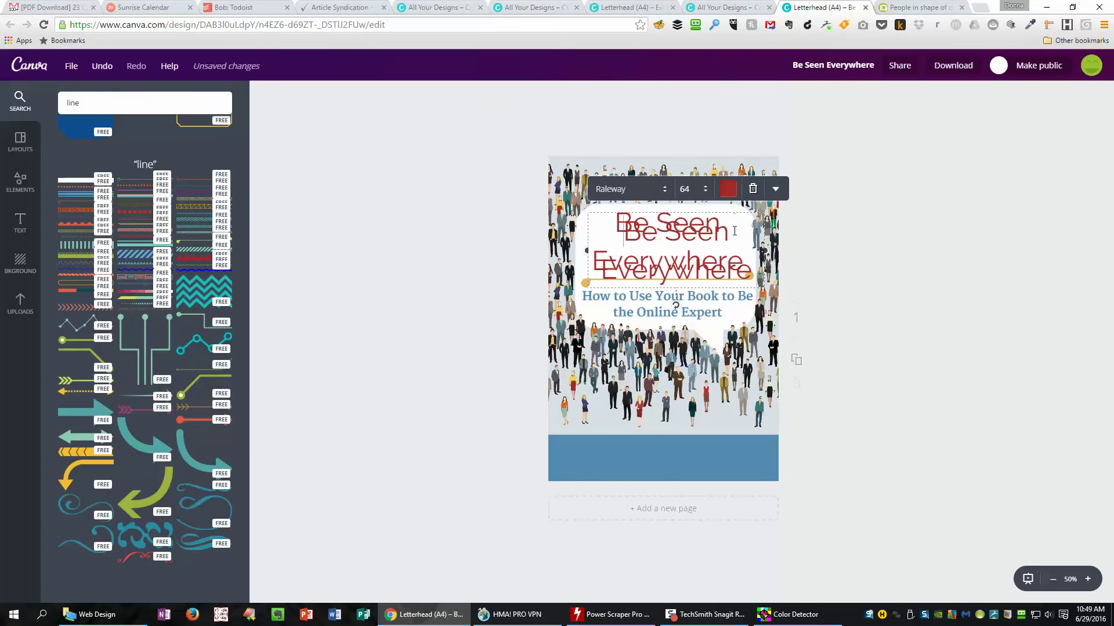
drag(735, 215, 718, 421)
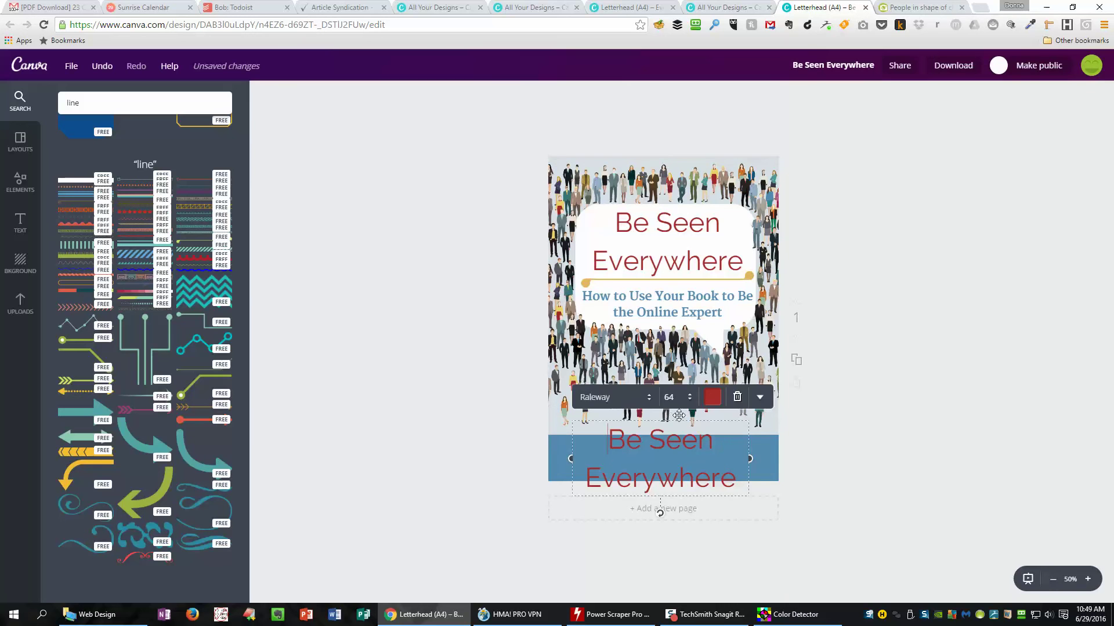
Step: Set the copied title's font size to 32 and move it inside the blue band
click(689, 398)
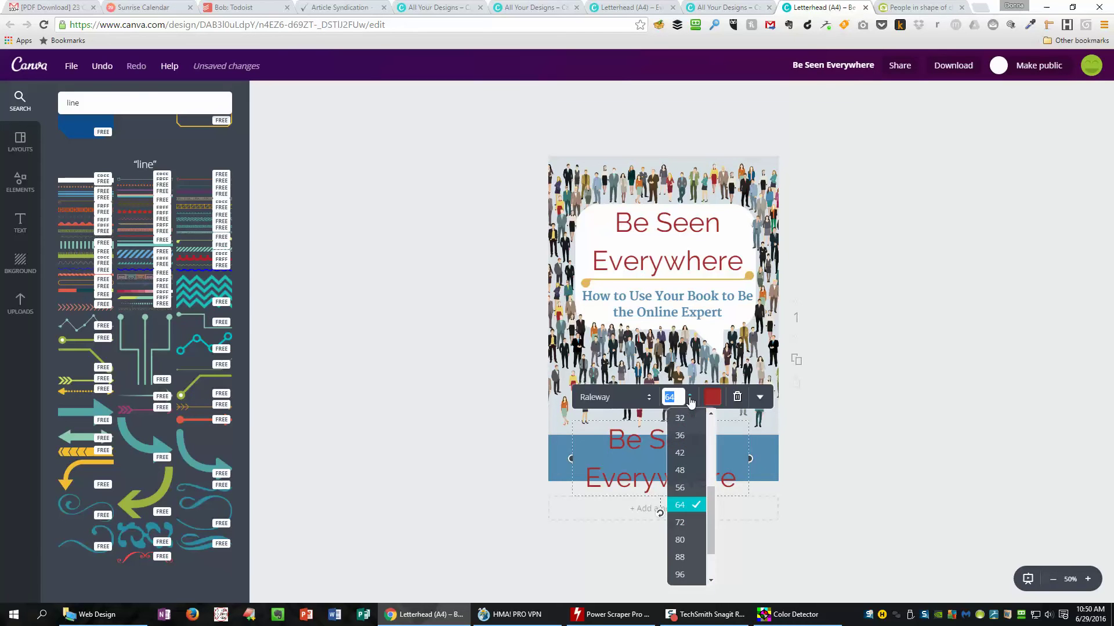
click(683, 419)
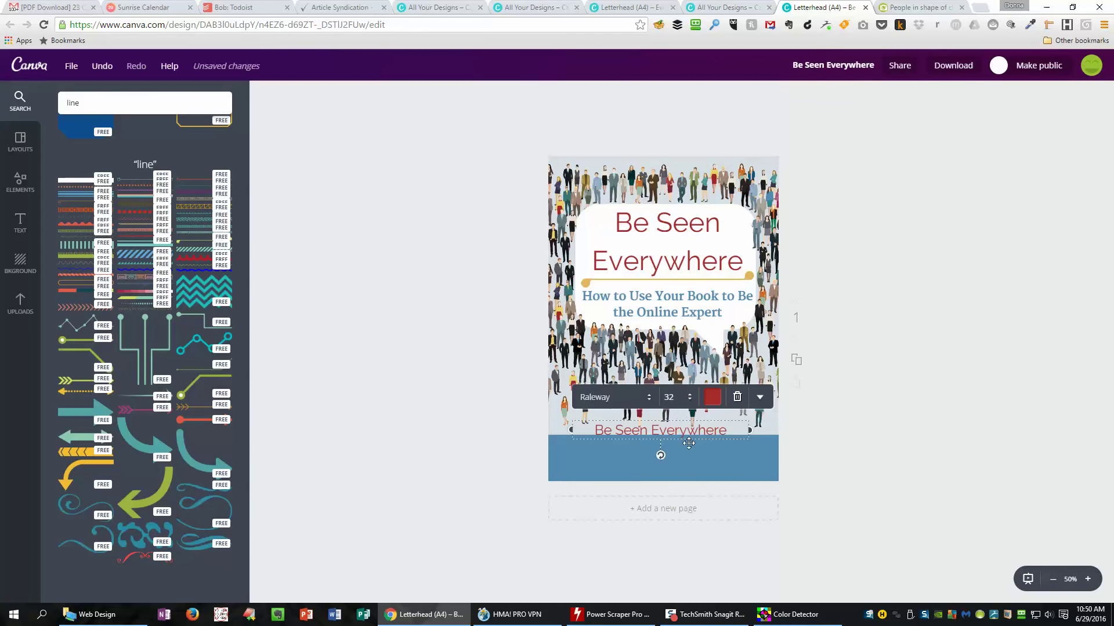
drag(716, 423, 715, 454)
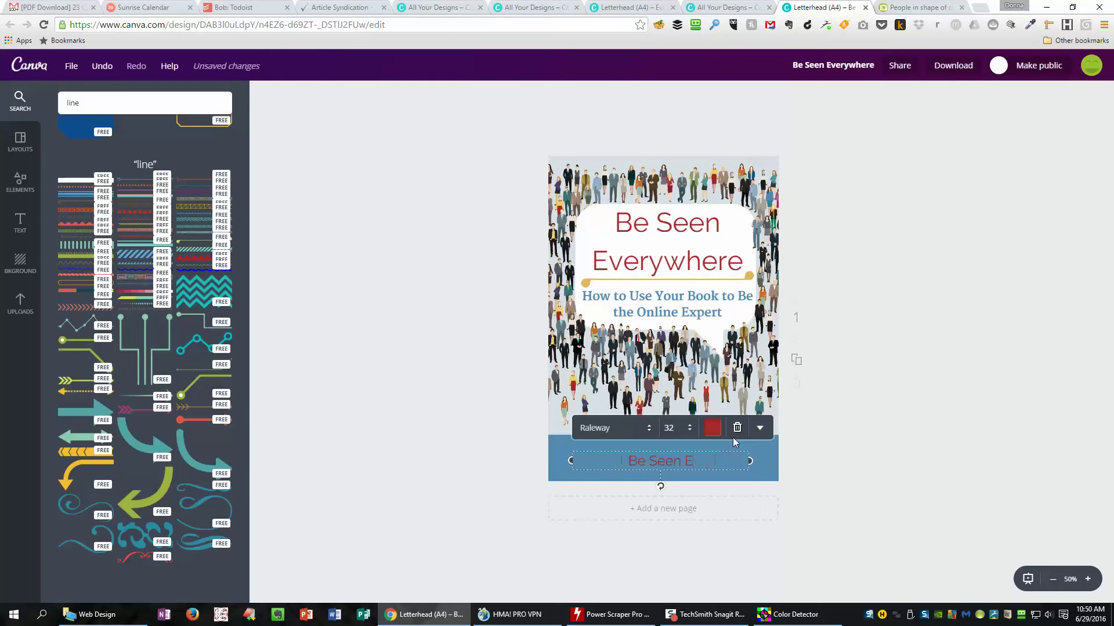
Step: Replace the copied text with the author's full name and "BizSmart Media.com", widening its box across the page to fit one line
text(Donna Gunter. BizSmart Media.com)
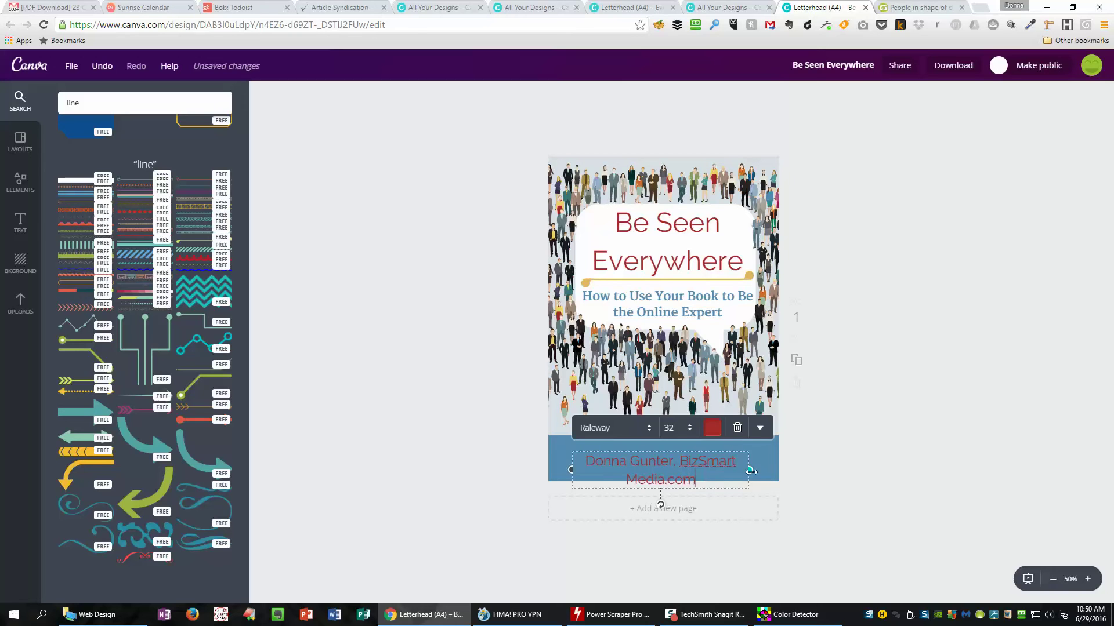
drag(749, 470, 783, 469)
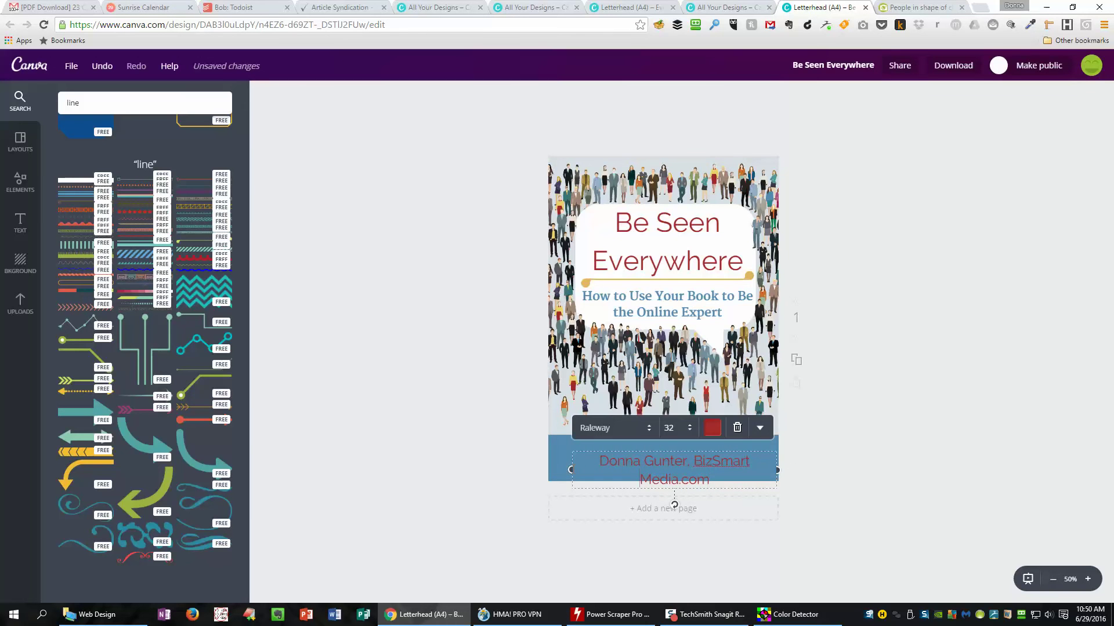
drag(570, 470, 527, 462)
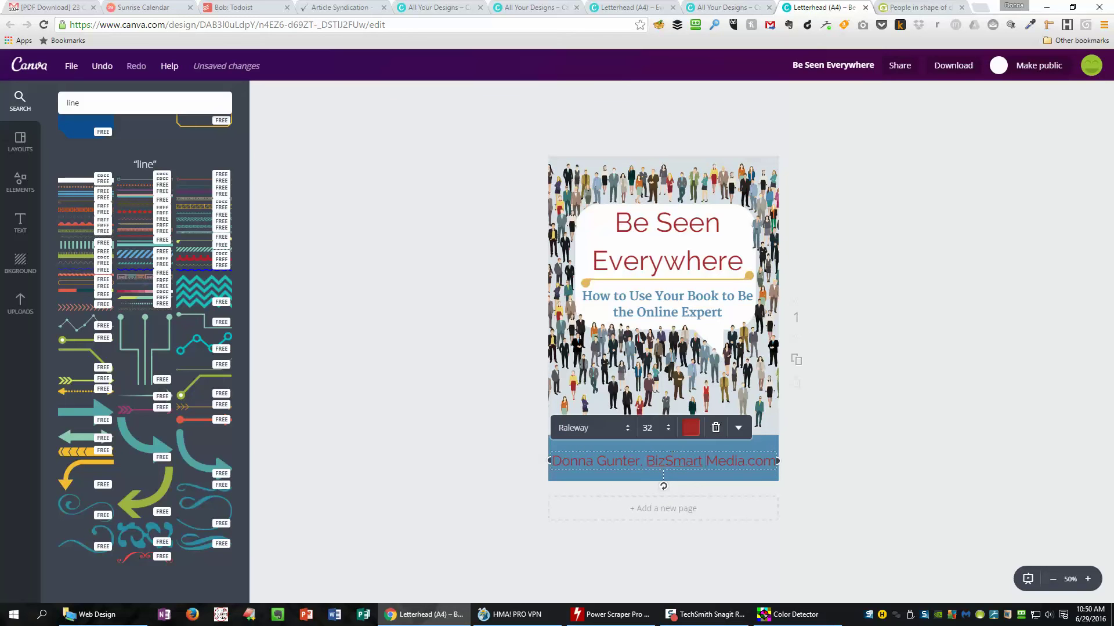
drag(673, 450, 673, 445)
click(875, 452)
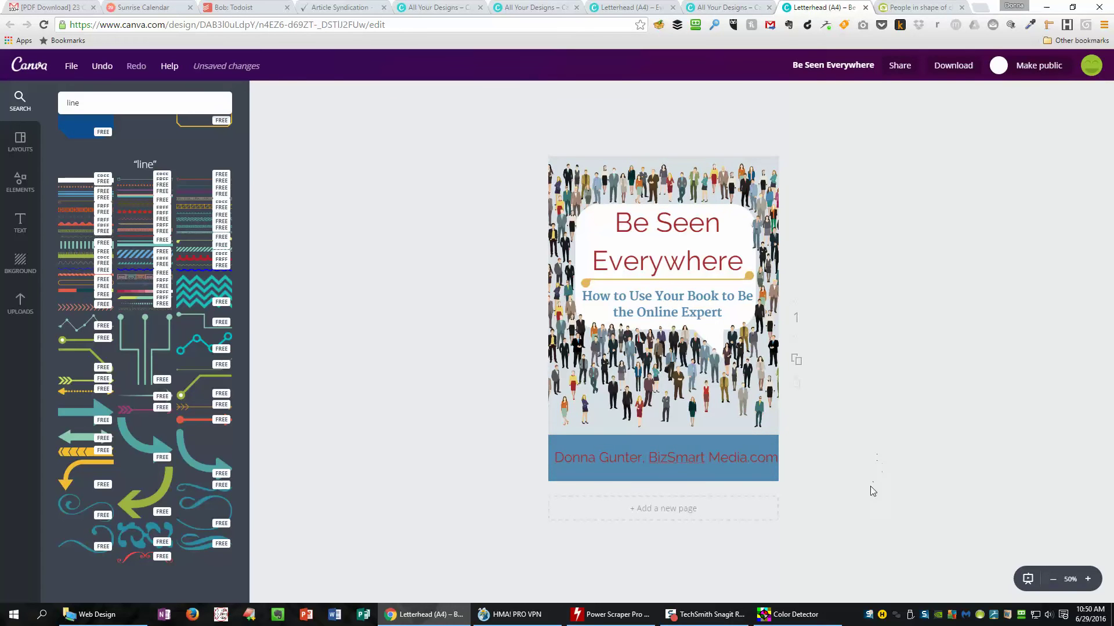
Step: Reduce the author line's font size to 28 in the blue band
click(717, 464)
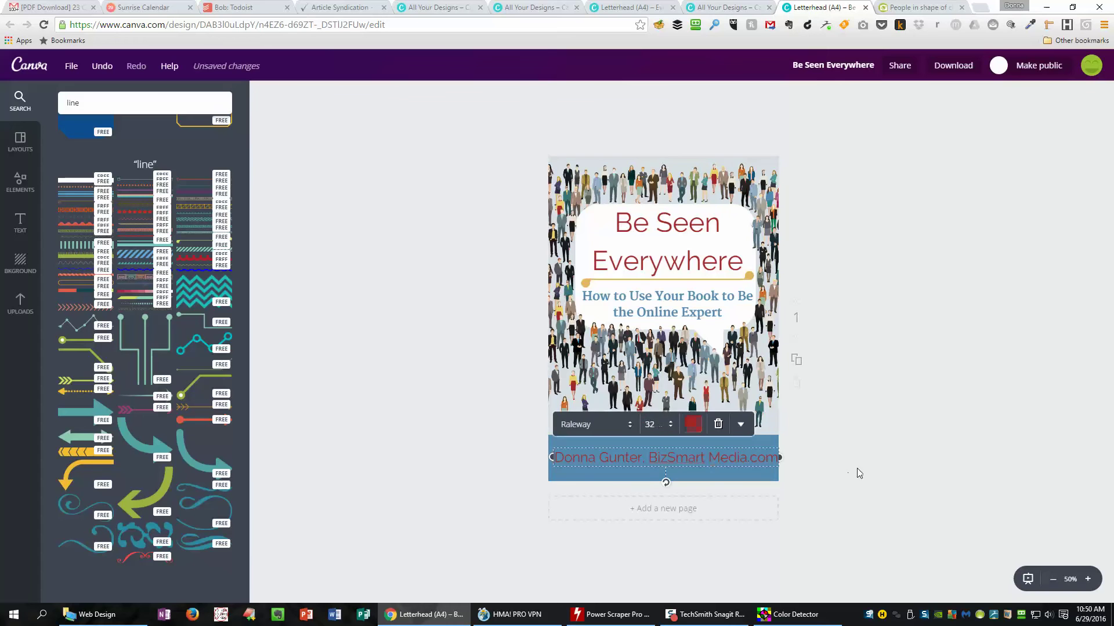
click(651, 424)
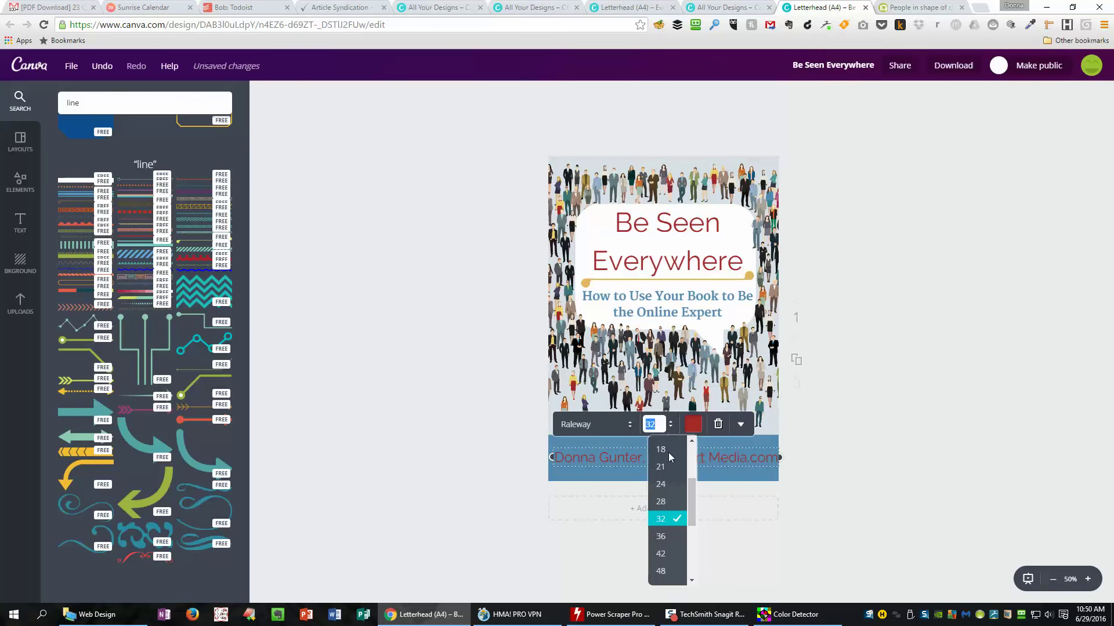
click(662, 501)
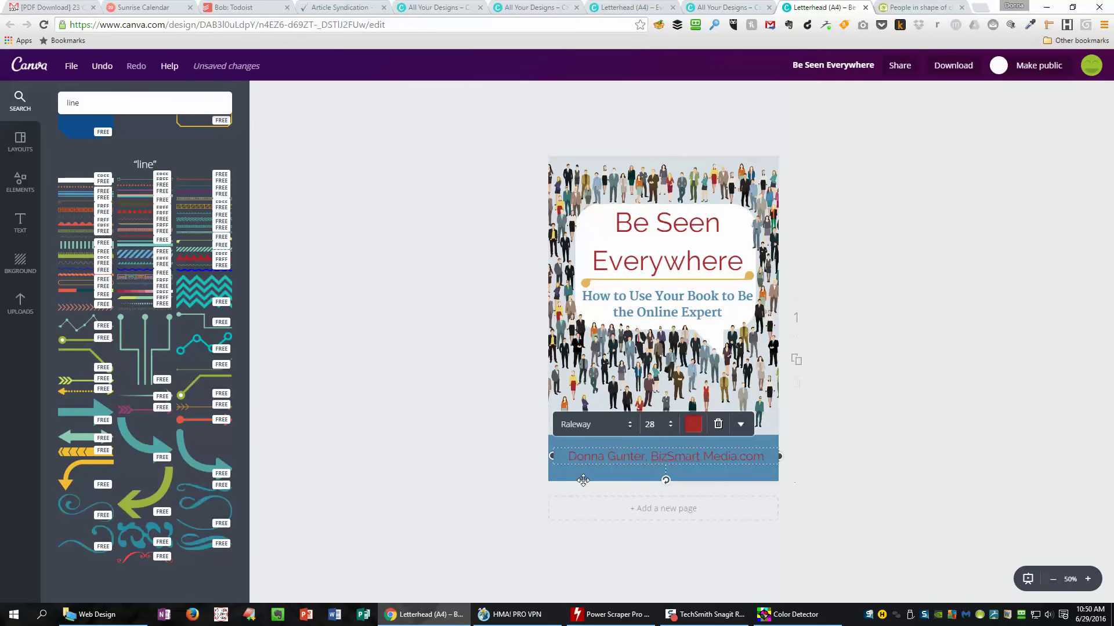
click(864, 464)
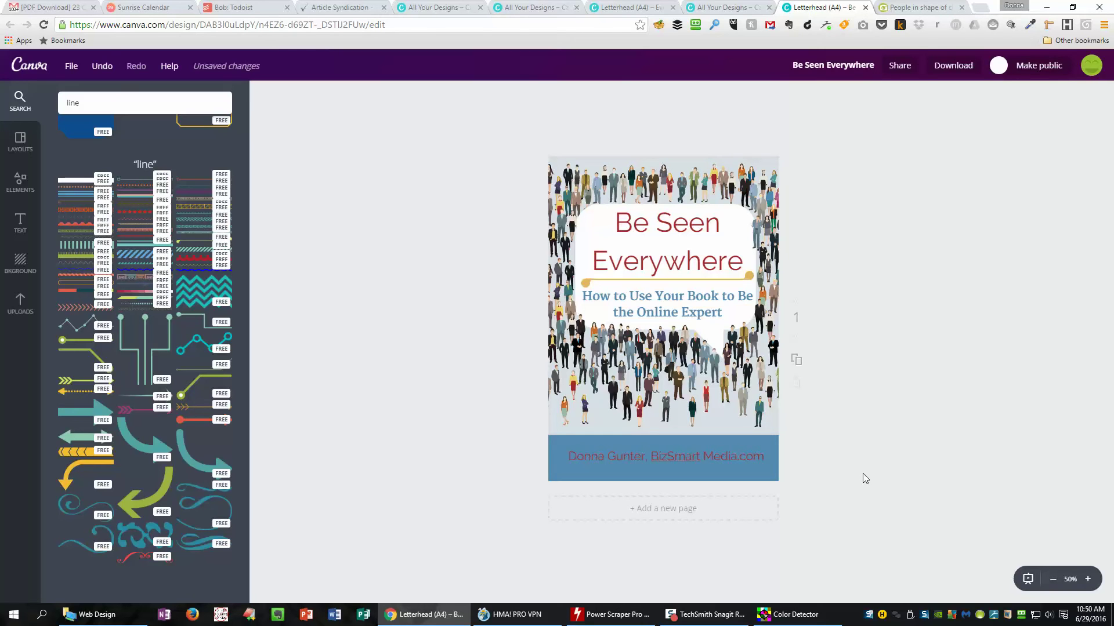
Step: Duplicate the cover page and delete the crowd image from the copy
click(797, 363)
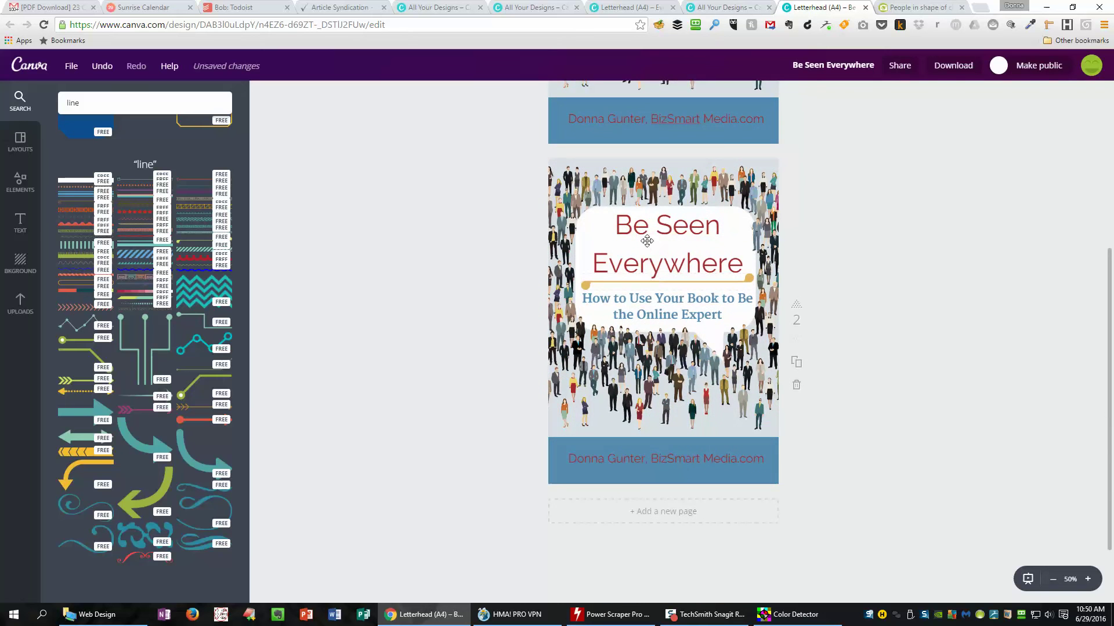
click(648, 187)
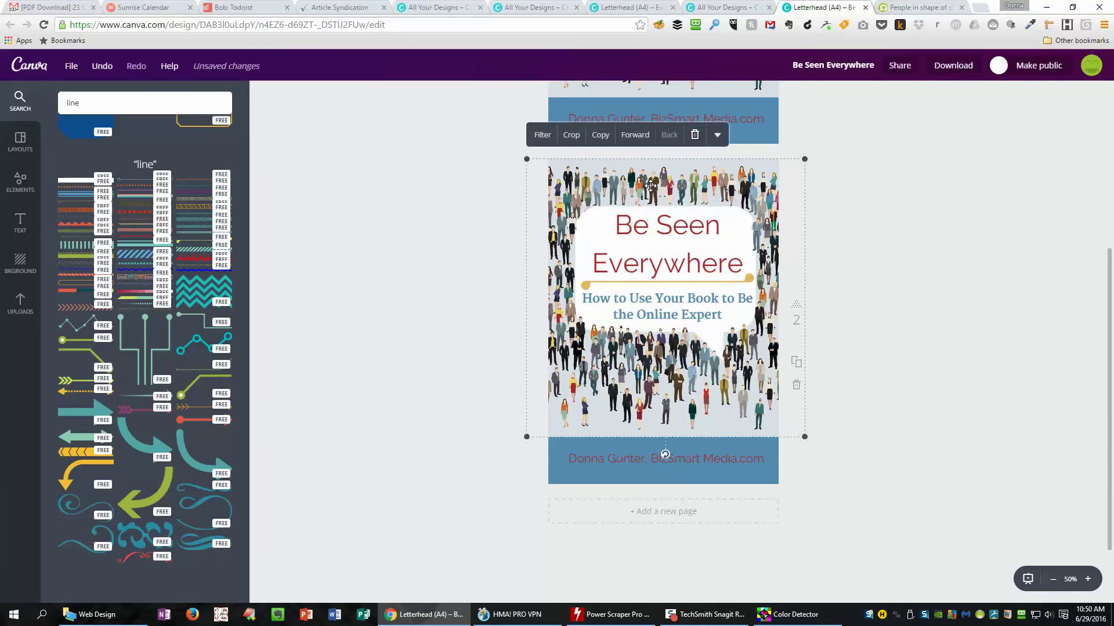
click(695, 135)
Step: Delete the title, gold divider line, subtitle and author line from page 2, keeping only the blue band
click(670, 237)
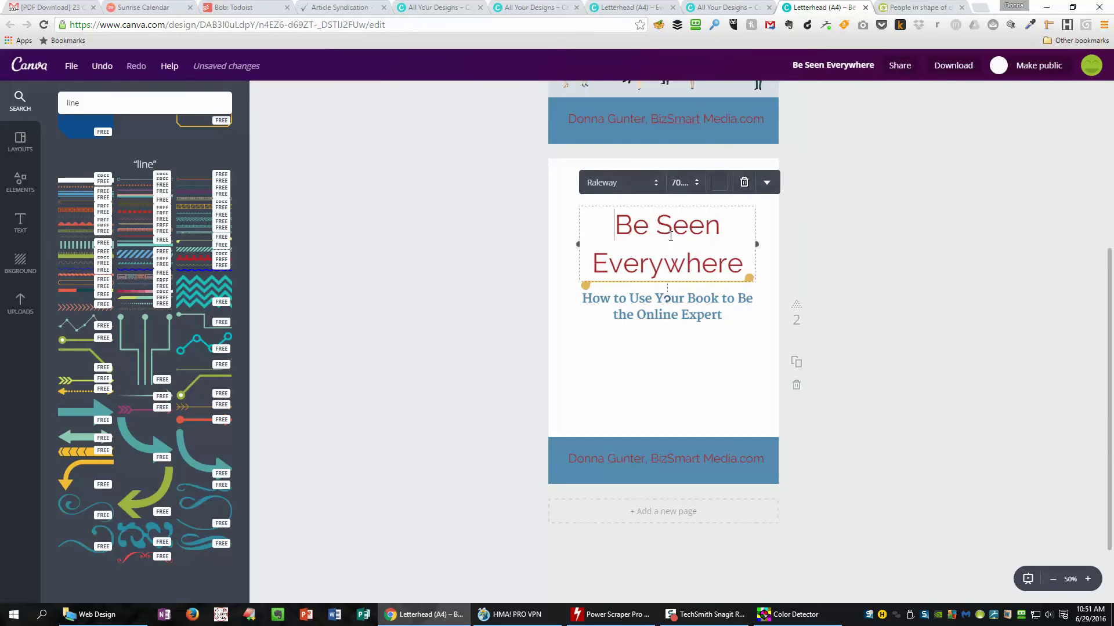
click(744, 182)
click(666, 283)
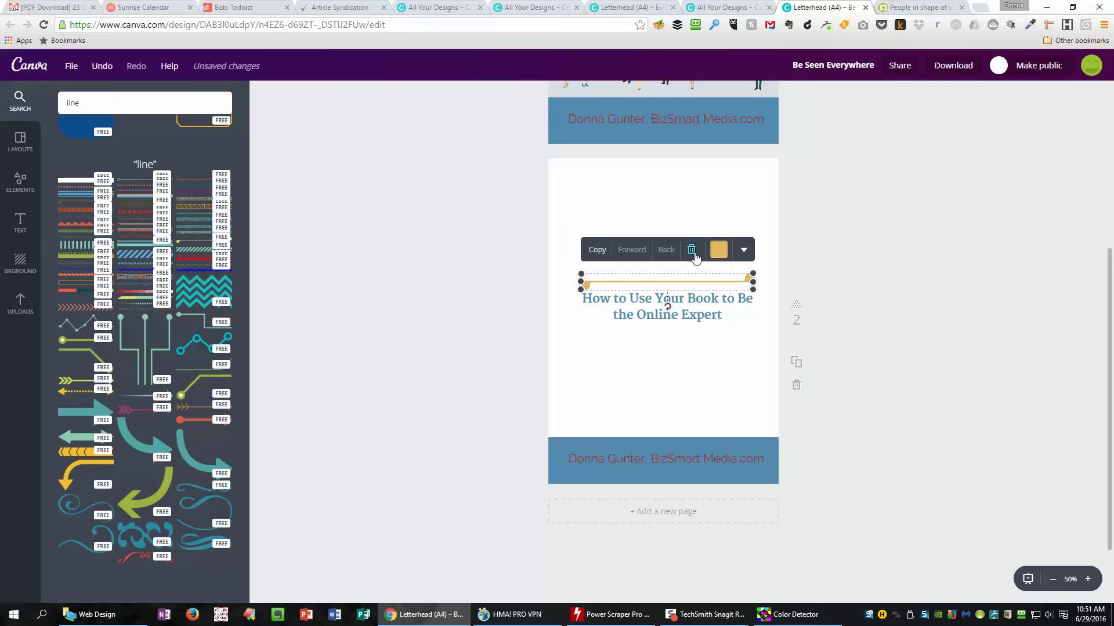
click(691, 249)
click(689, 302)
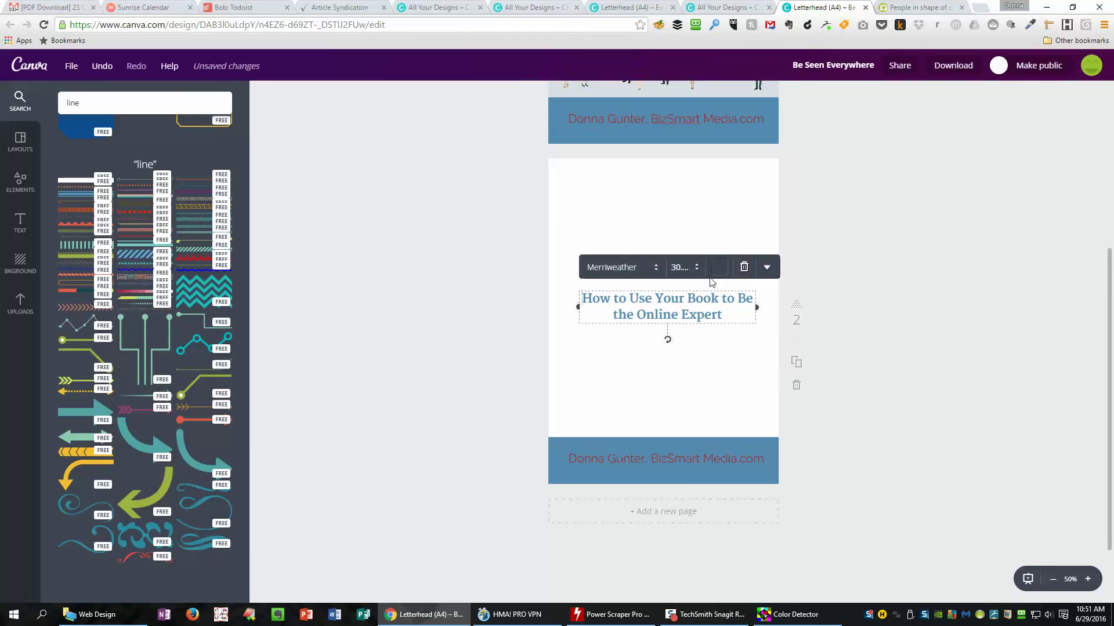
click(744, 267)
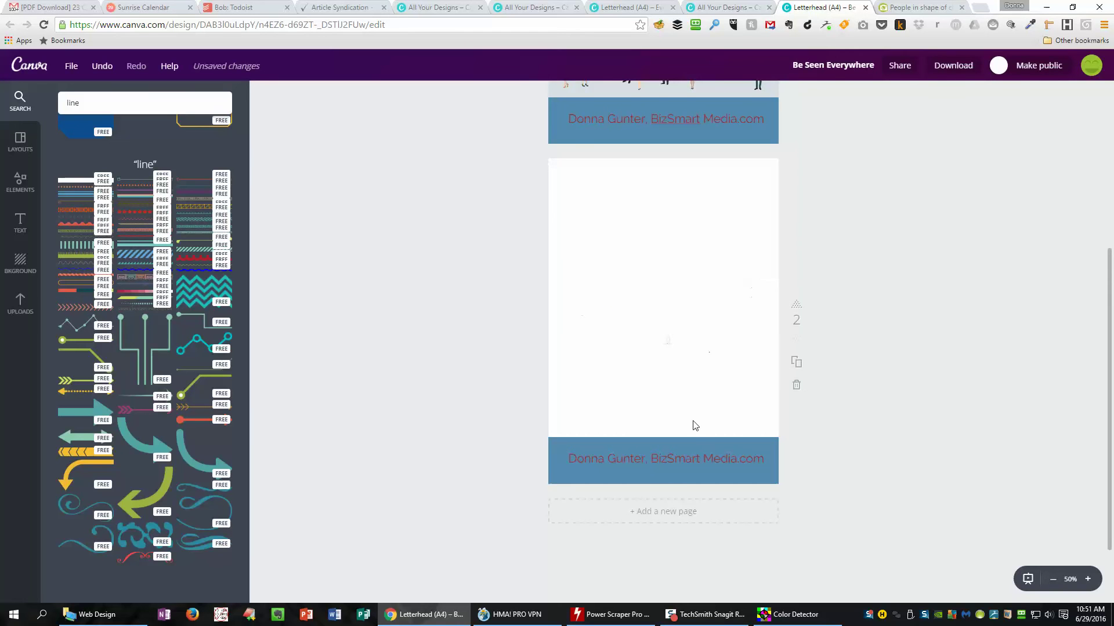
click(687, 458)
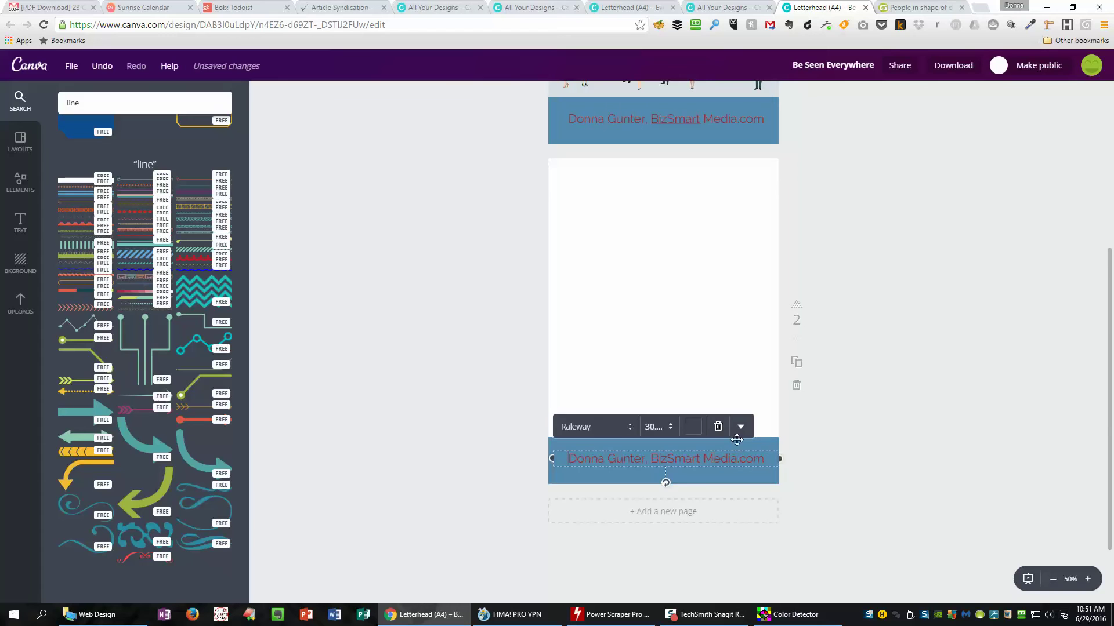
click(718, 427)
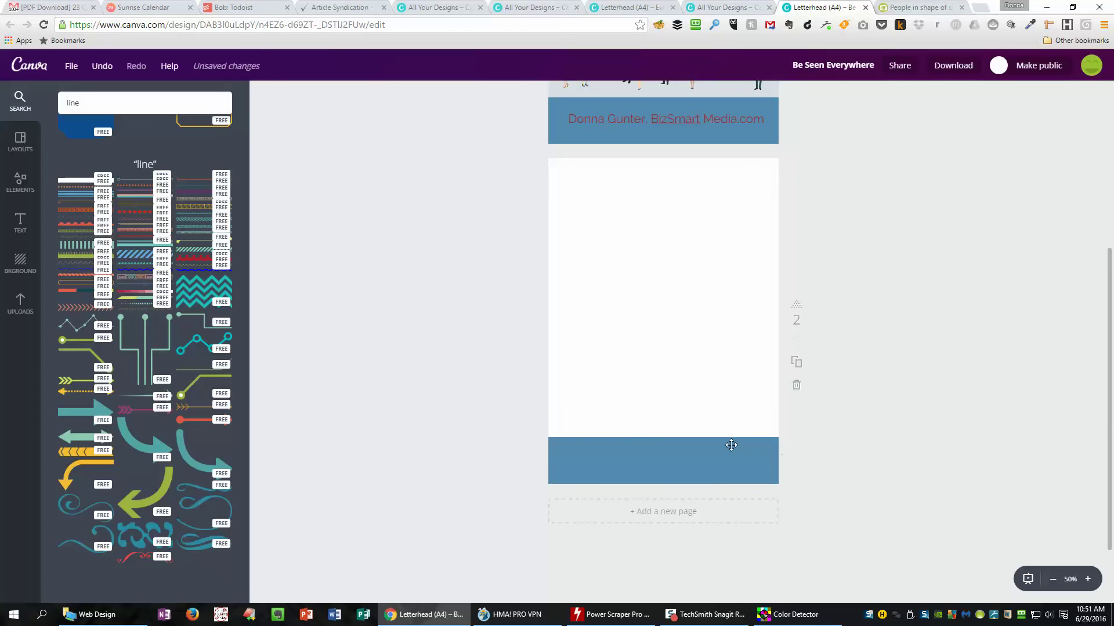
Step: Move the blue band to the top of page 2 and recolour it with the gold document colour
drag(729, 450, 734, 174)
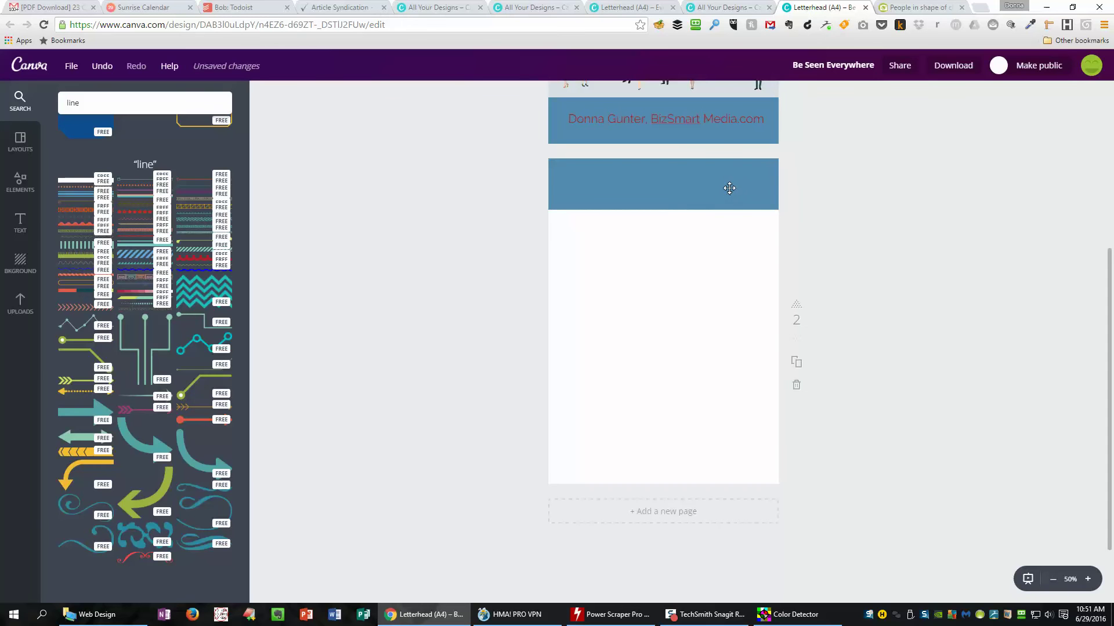
click(727, 185)
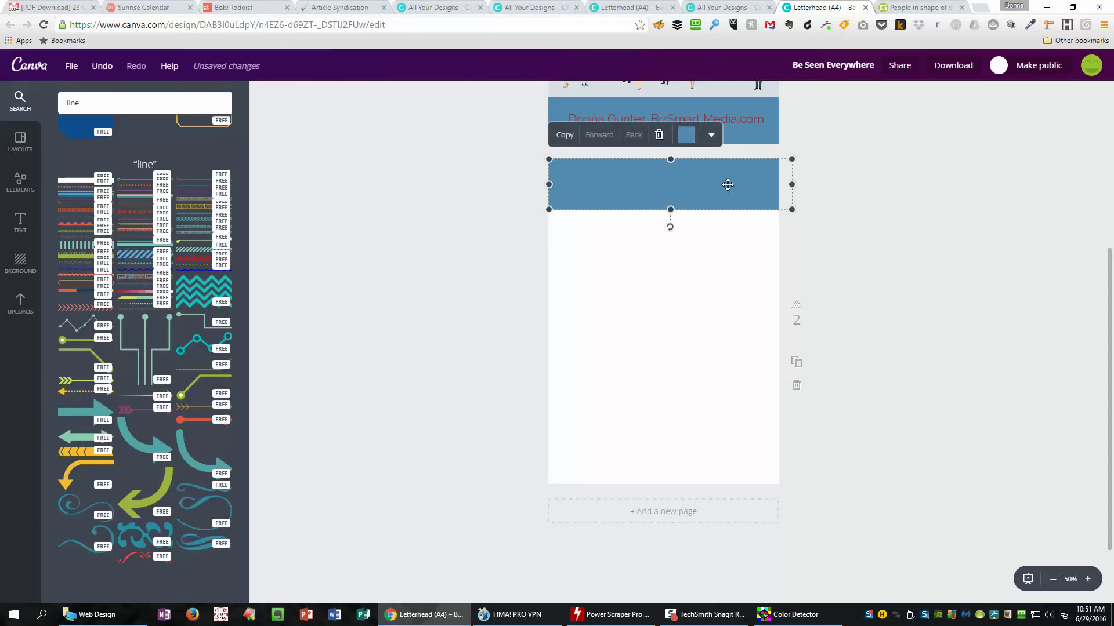
click(686, 135)
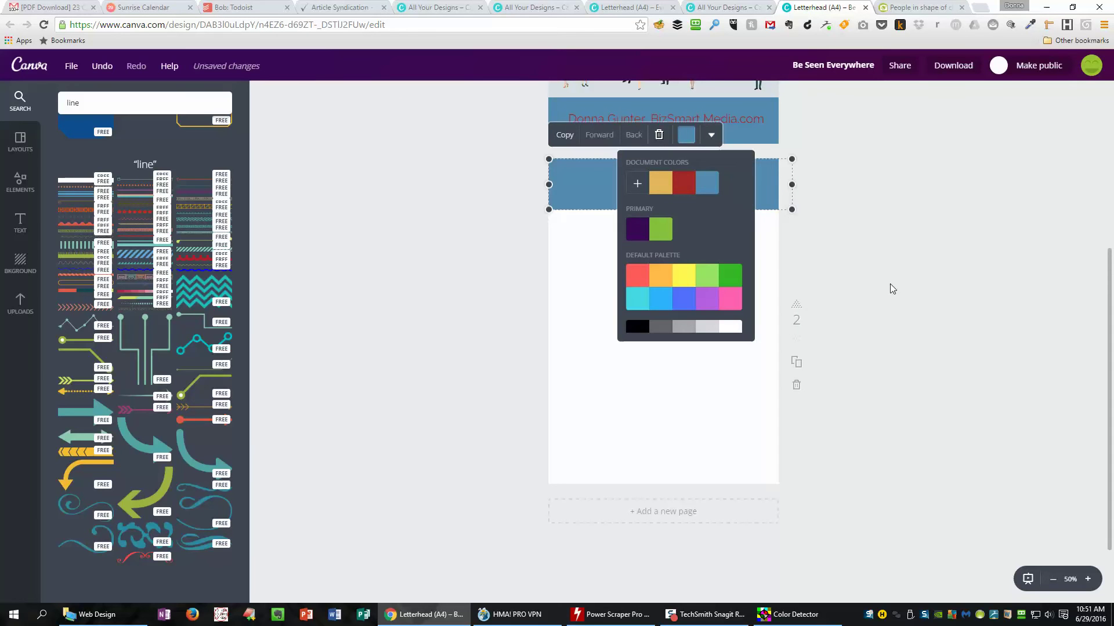
click(657, 182)
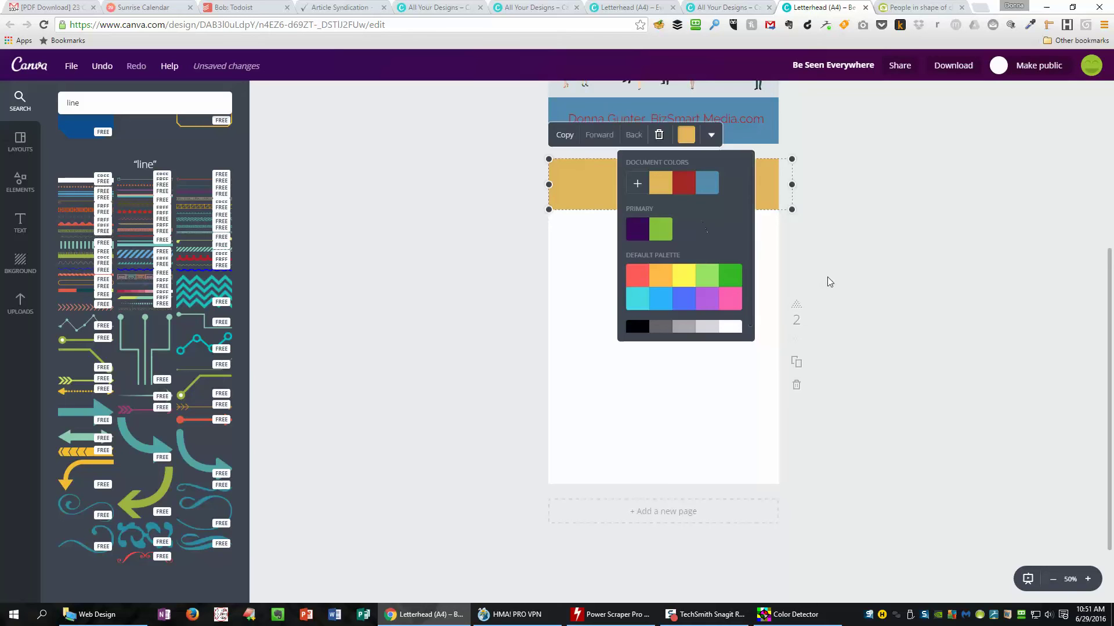
click(847, 278)
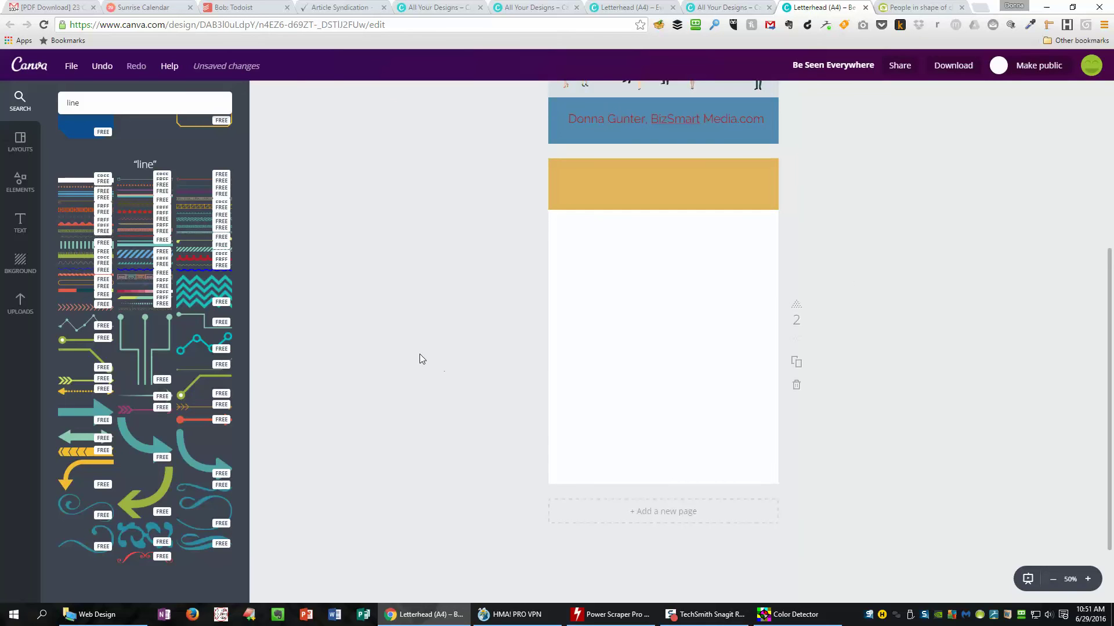
Step: Duplicate the cover's author line and place the copy on the gold band of page 2
click(680, 118)
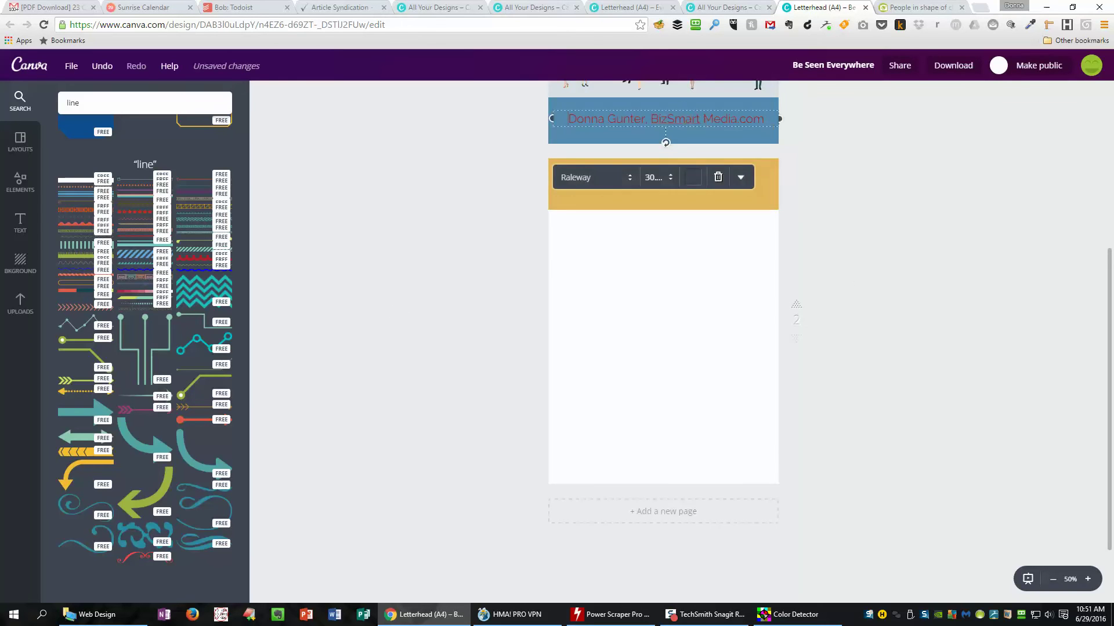
click(740, 178)
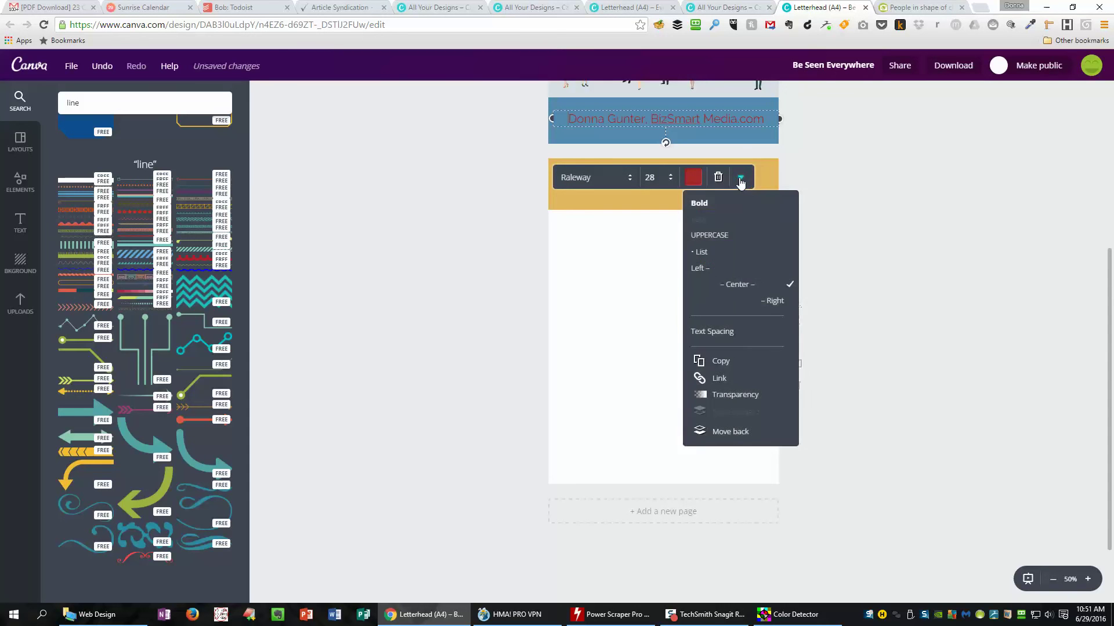
click(718, 361)
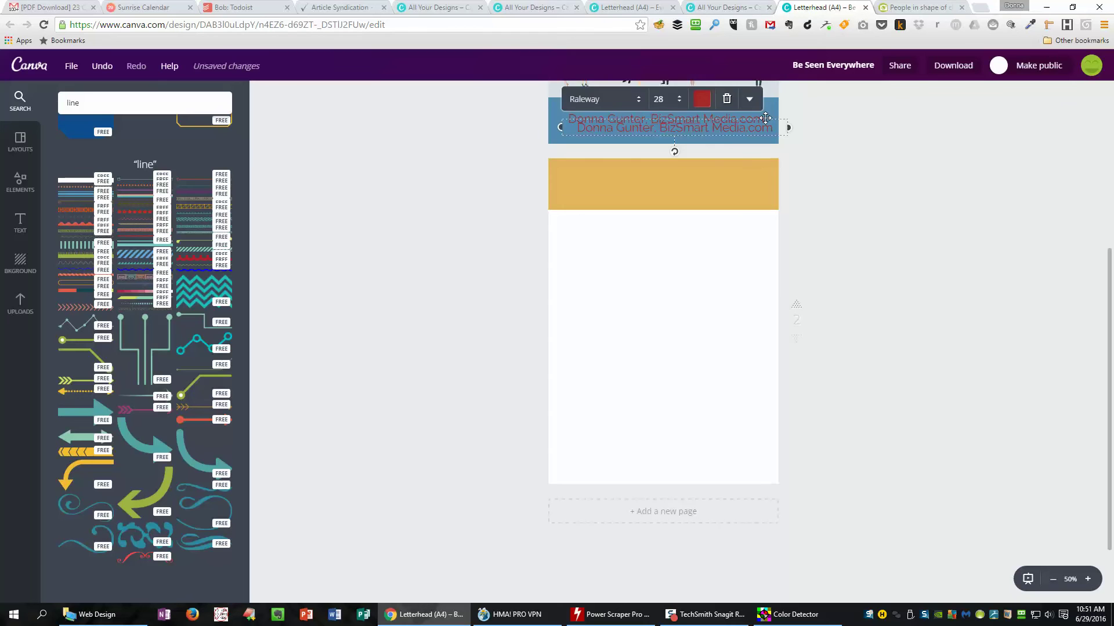
drag(765, 118, 575, 180)
Step: Replace the copied text on the gold band with "STEP 1: THIS IS THE FIRST STEP"
click(739, 186)
text(S)
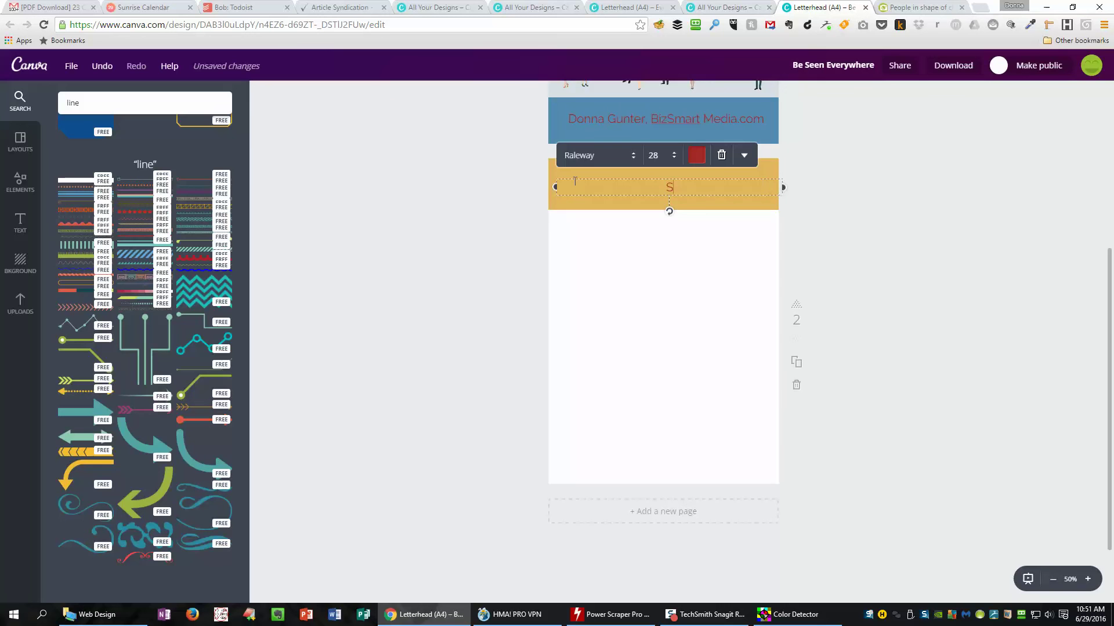
text(TEP 1: THIS IS THE FIRST STEP)
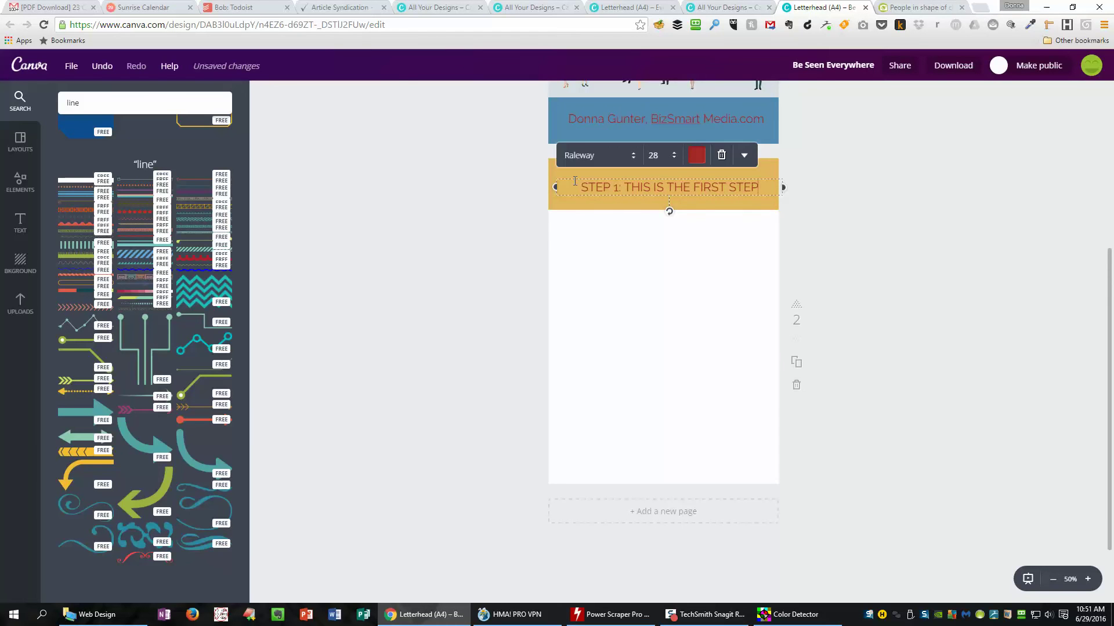
click(960, 293)
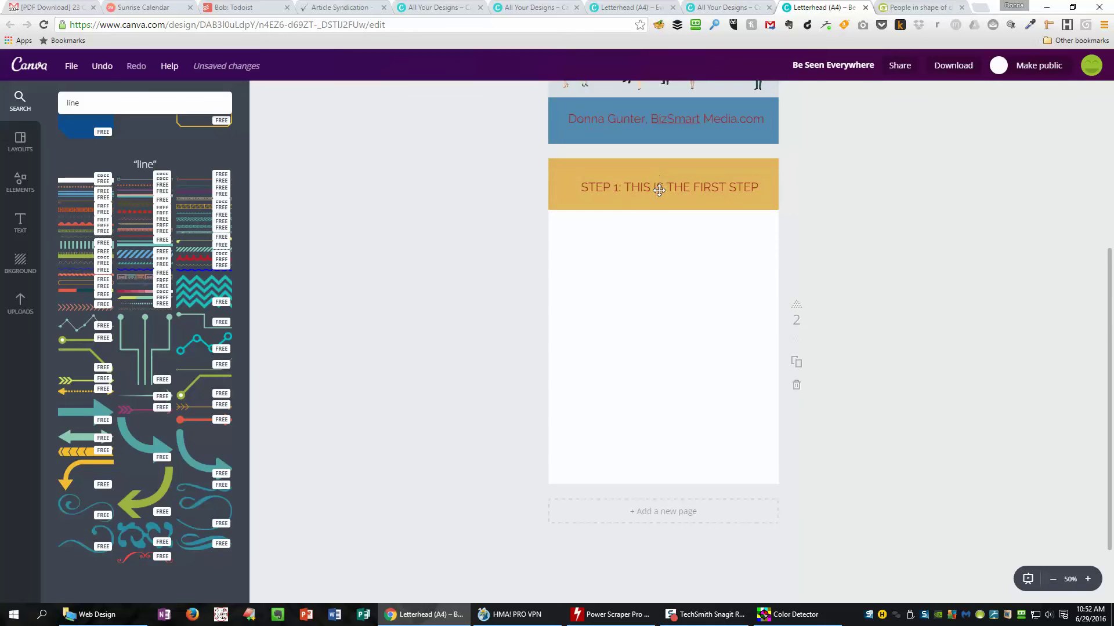
Step: Shift the step heading towards the gold band's right side, break it into two lines before "FIRST STEP" and move it up within the band
click(580, 182)
drag(555, 187, 604, 188)
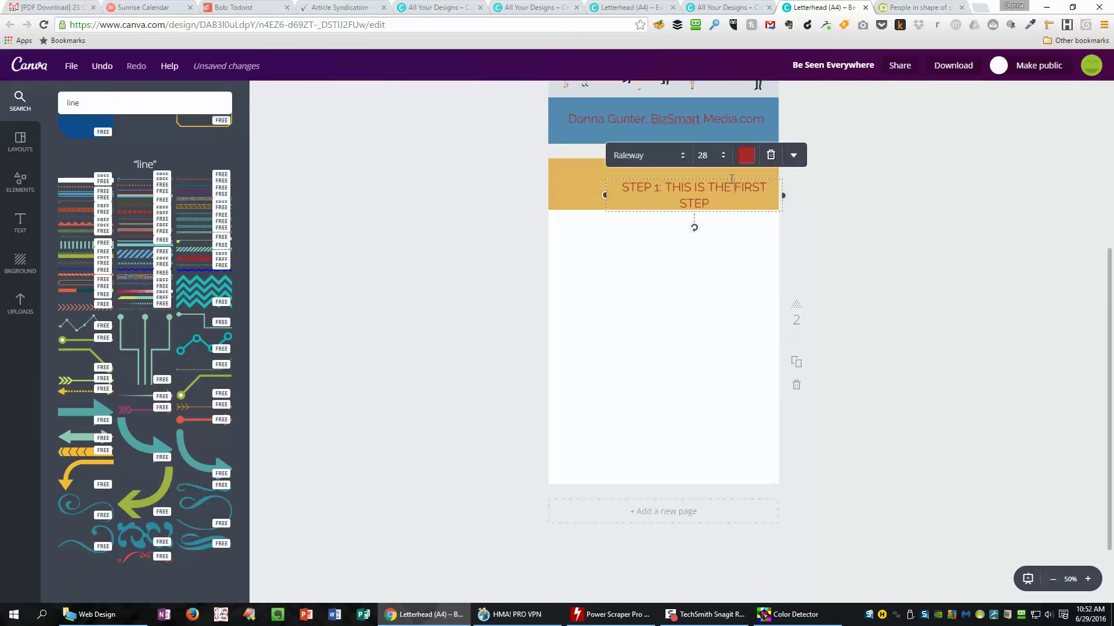
key(Return)
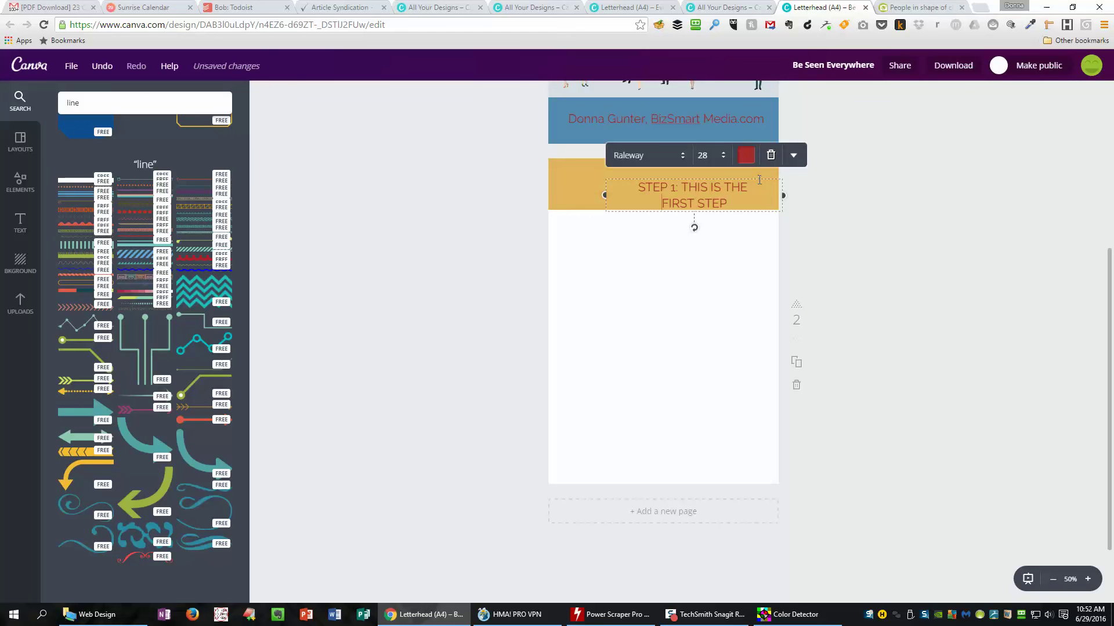
drag(759, 179, 759, 167)
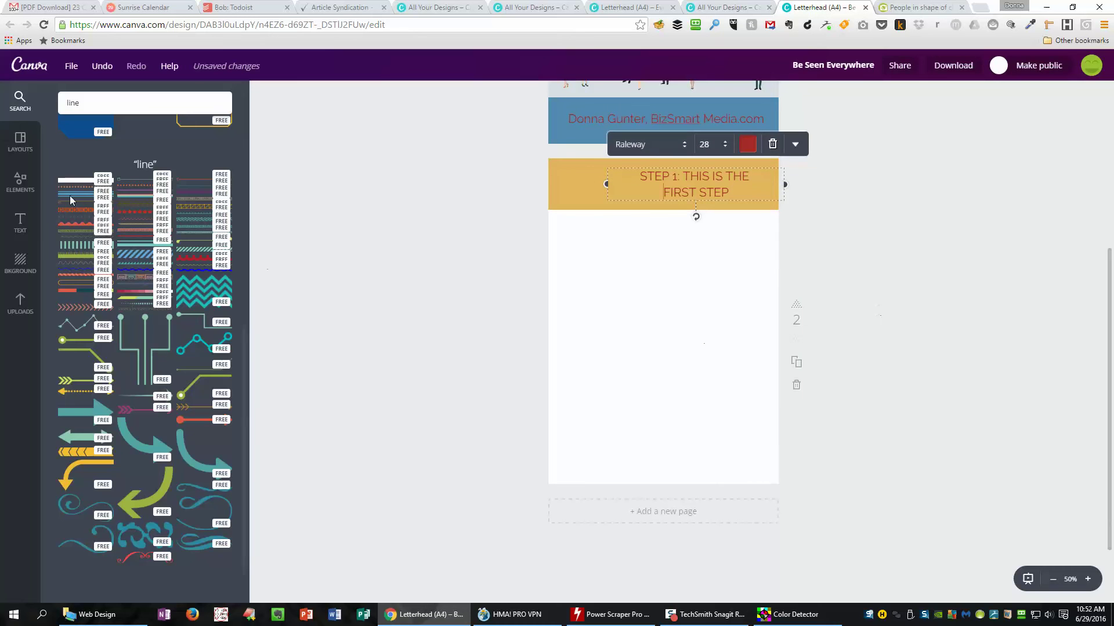
Step: Search the element library for "number"
double_click(71, 102)
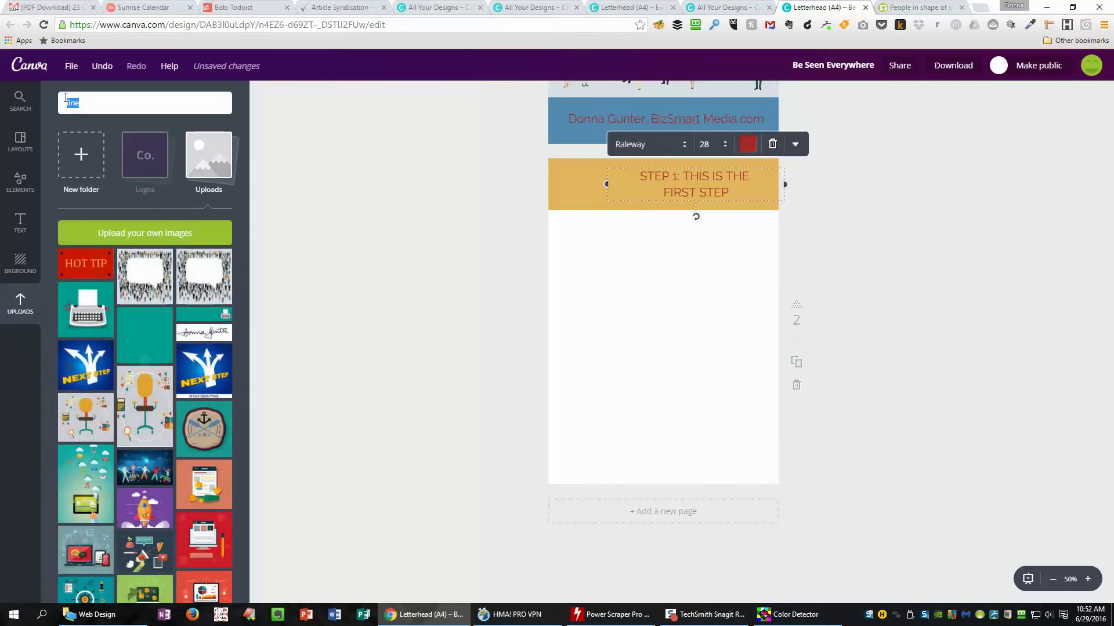
text(NUMBER)
key(BackSpace)
key(BackSpace)
key(BackSpace)
key(BackSpace)
text(number)
key(Return)
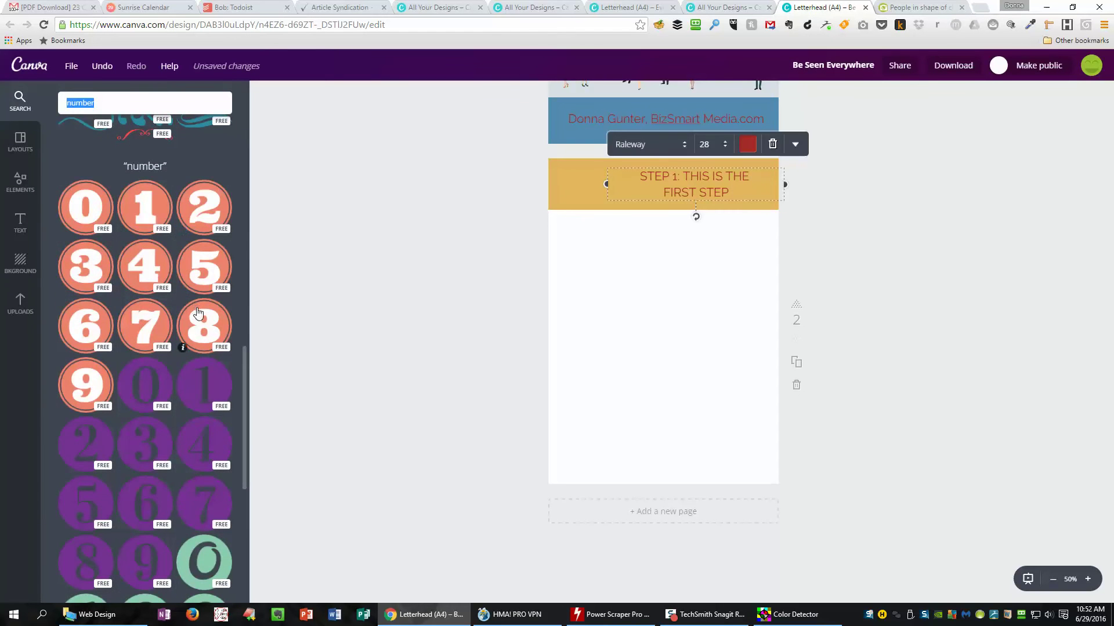
Step: Add the coral circled number 1 graphic and place it on the gold band, left of the step heading
scroll(198, 313, down, 7)
scroll(197, 345, down, 10)
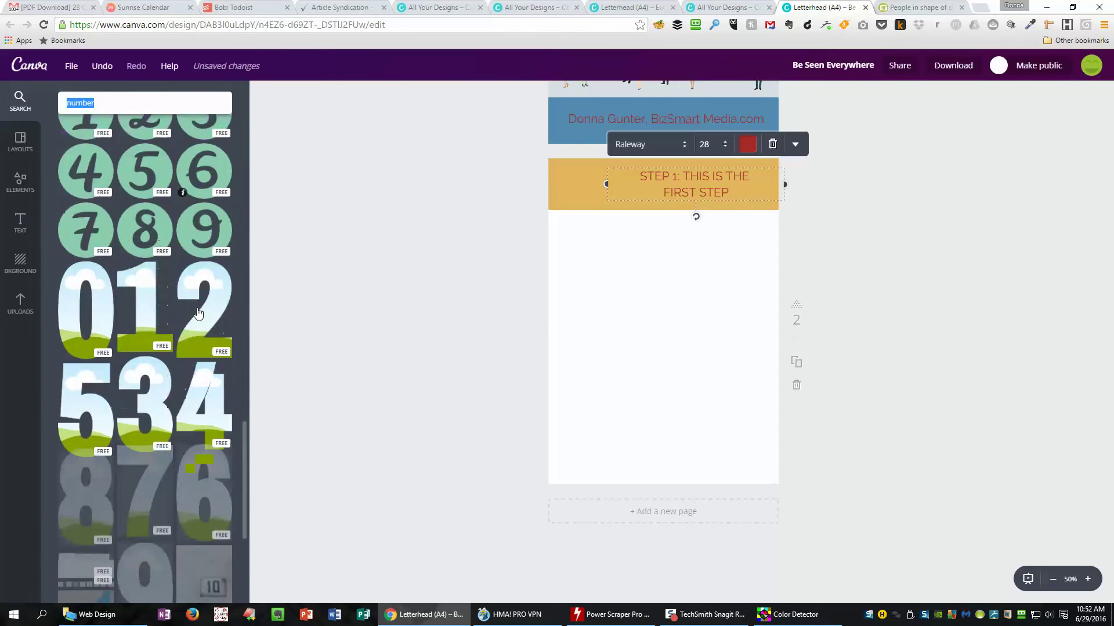
scroll(197, 346, up, 18)
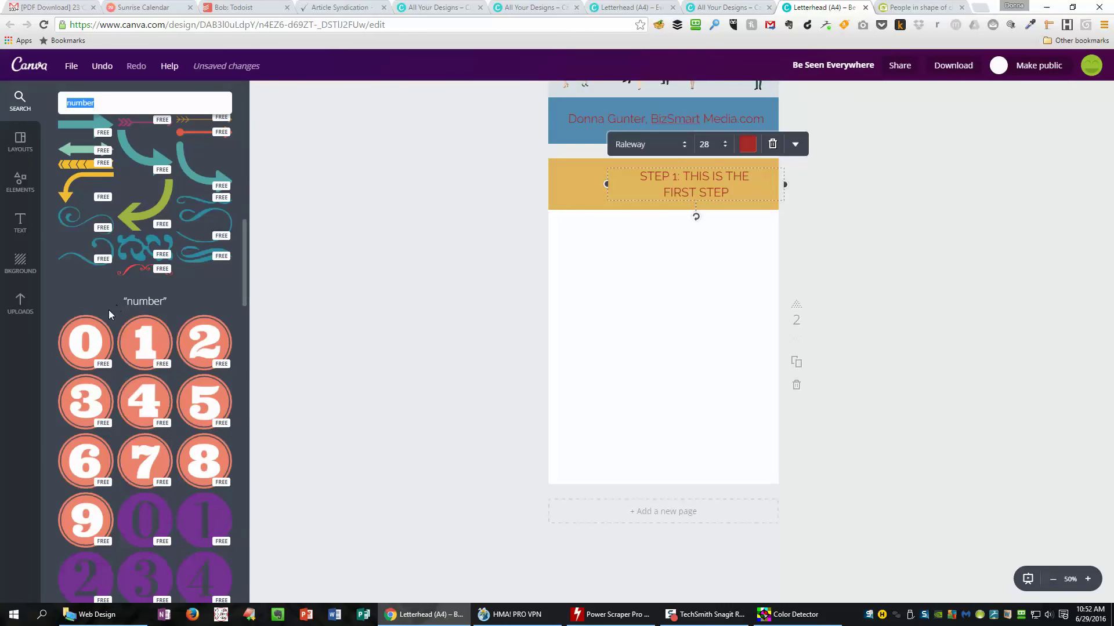
click(151, 343)
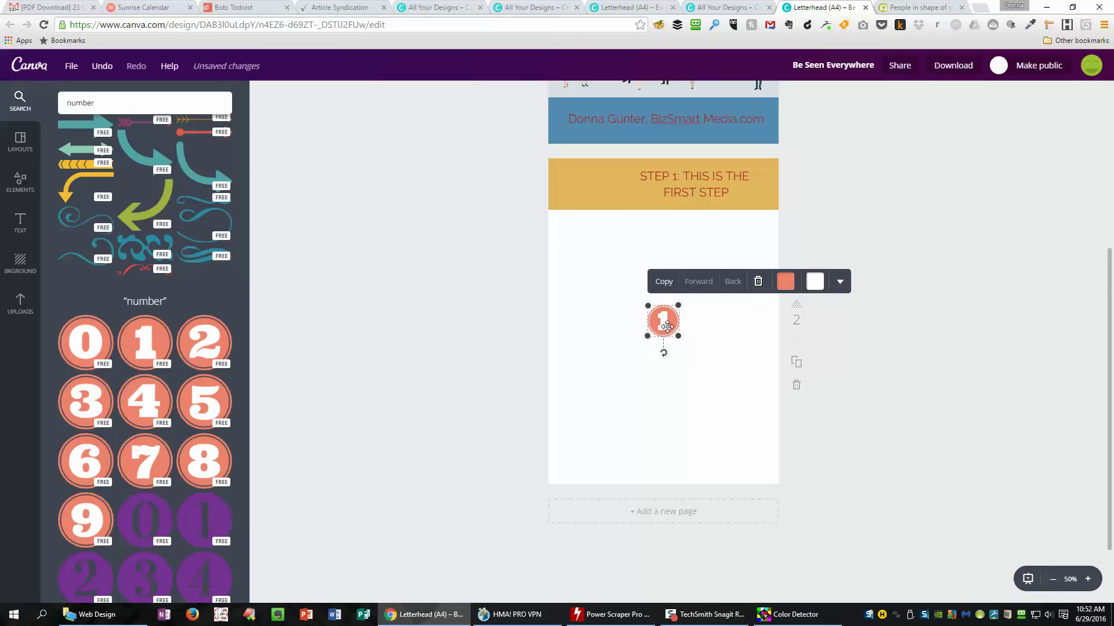
drag(667, 326, 583, 187)
click(447, 226)
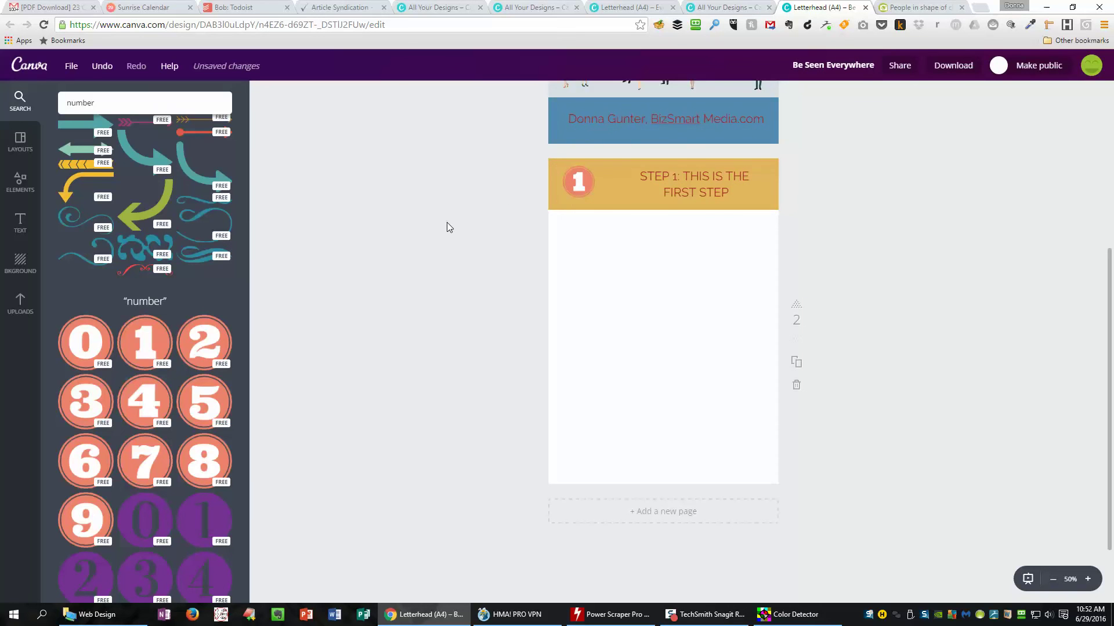
Step: Recolour the number 1 badge's coral circle with the dark red document colour
click(580, 181)
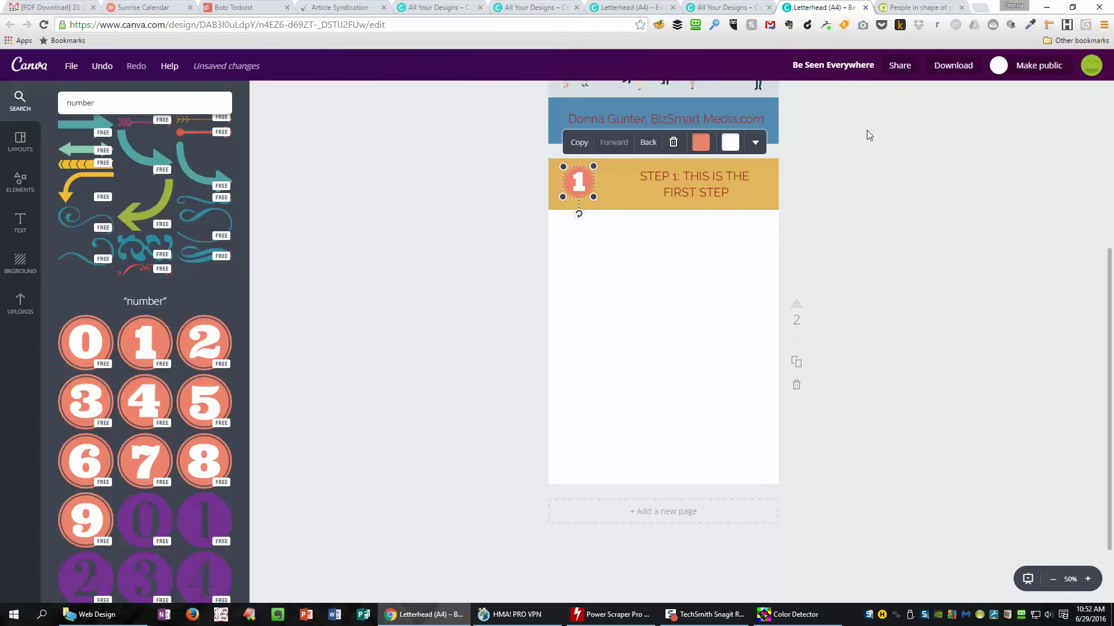
click(524, 190)
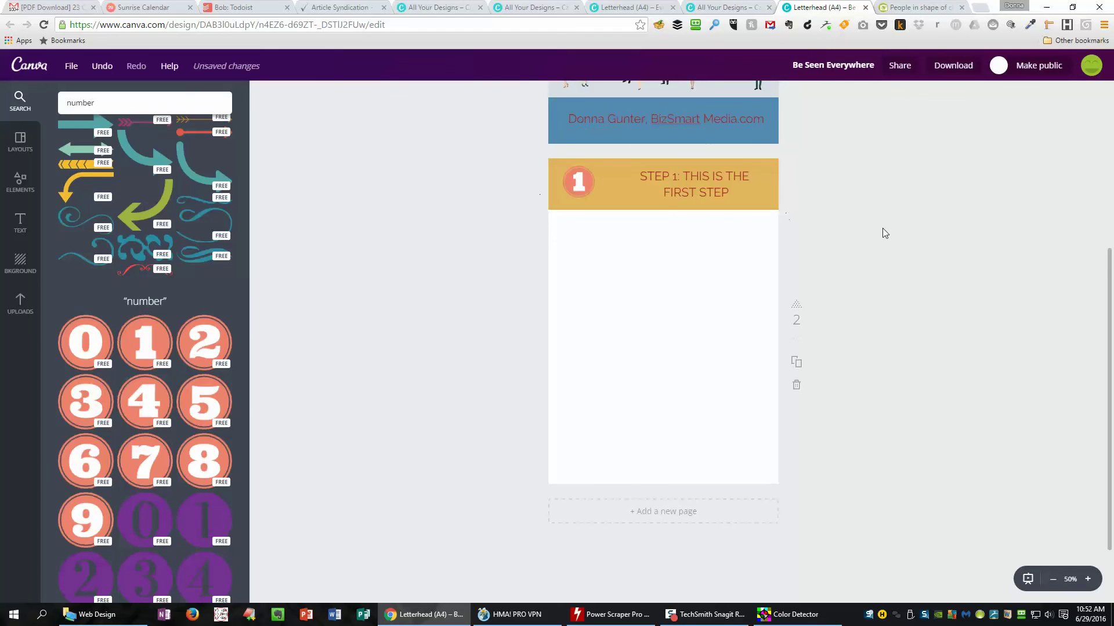
click(573, 181)
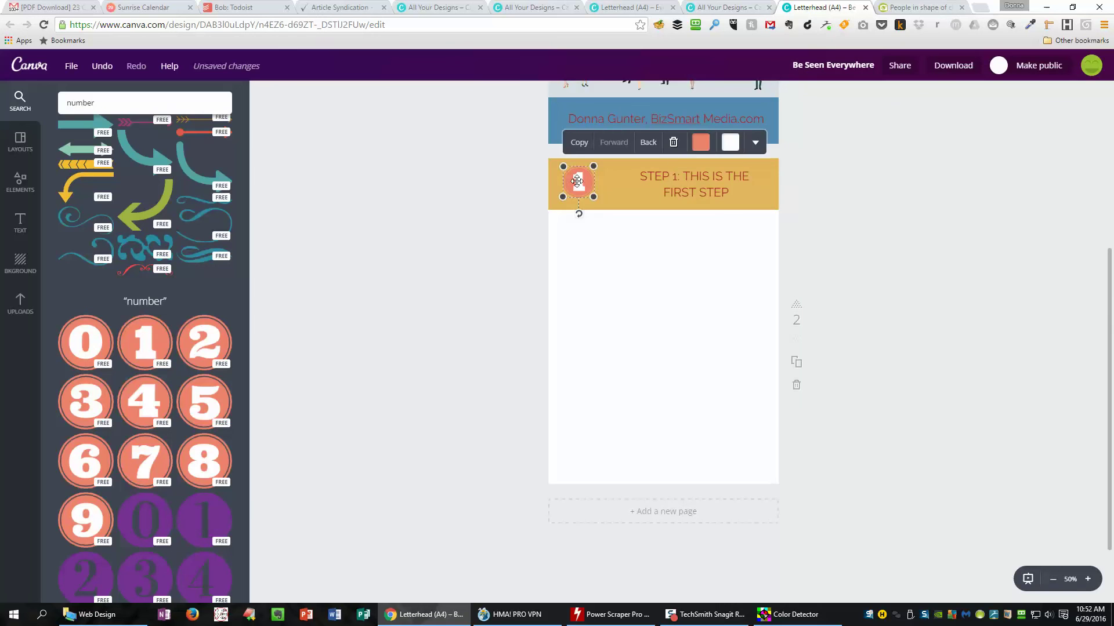
click(701, 145)
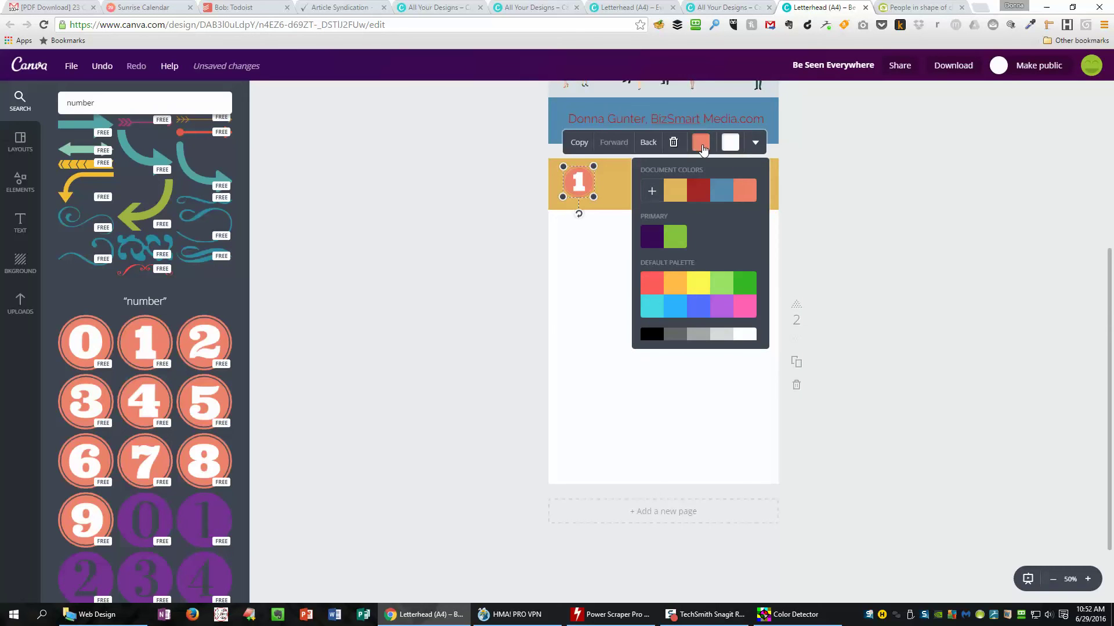
click(698, 194)
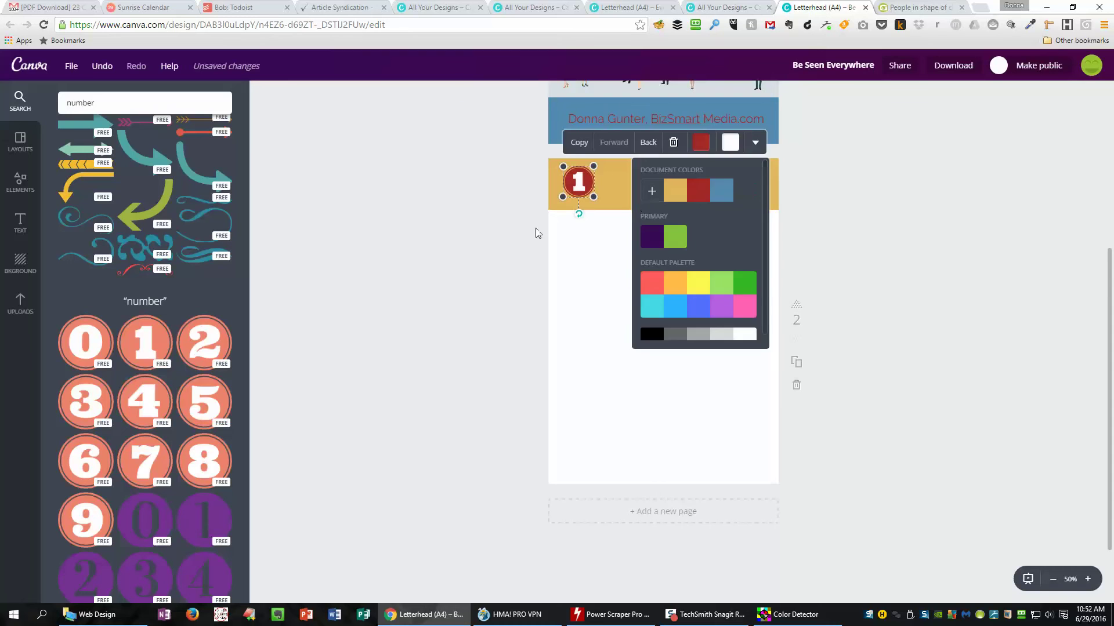
click(436, 228)
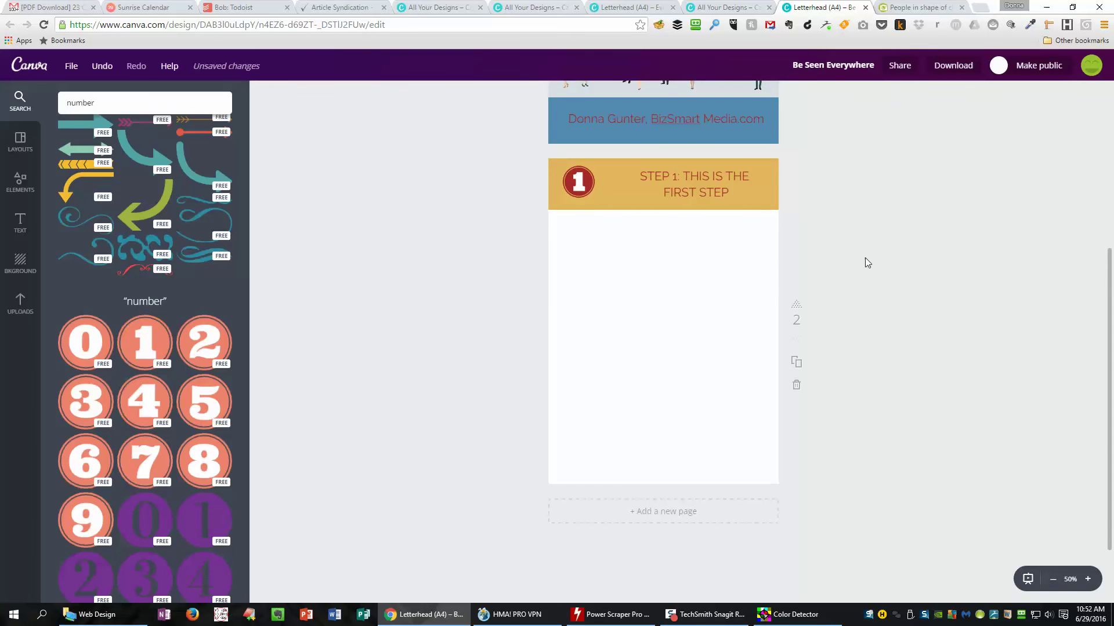
Step: Add a body text box to the blank area of page 2
scroll(865, 257, up, 5)
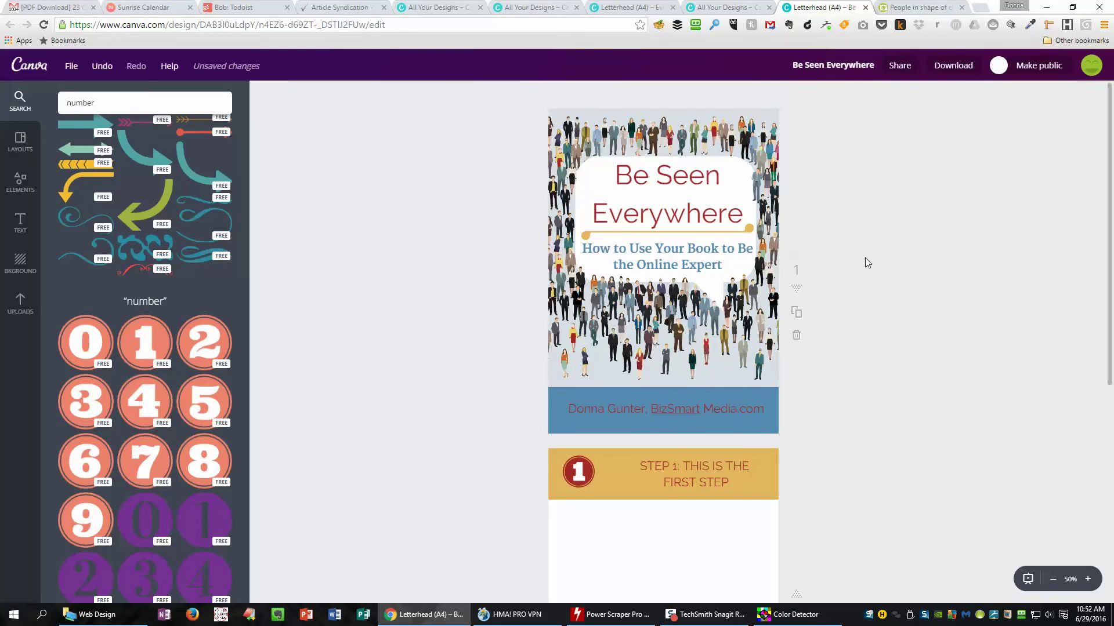
scroll(864, 257, down, 6)
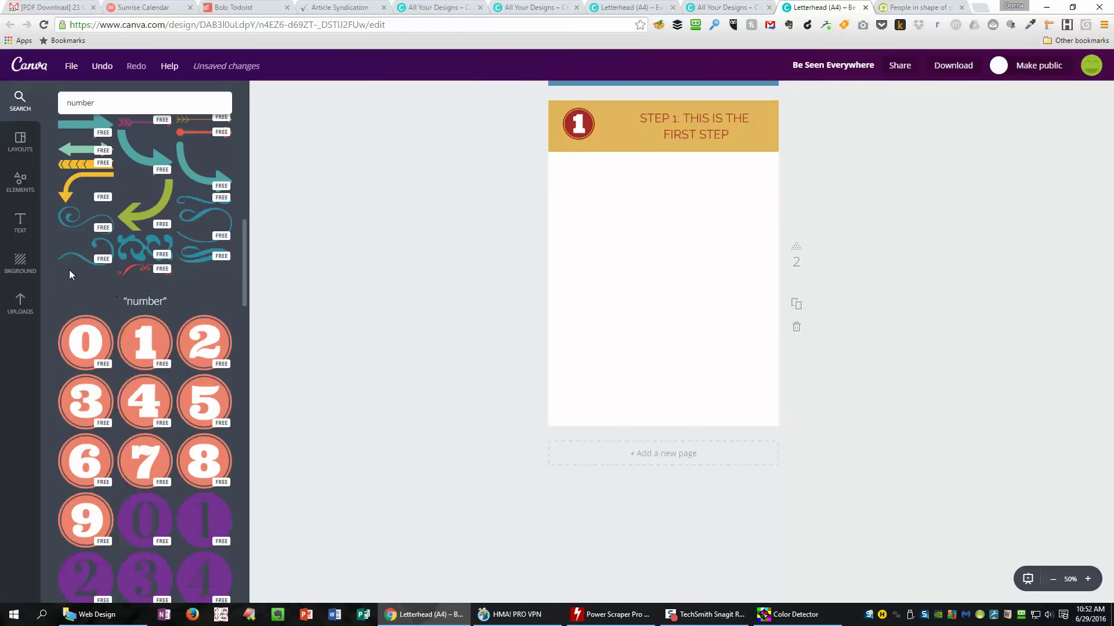
click(19, 230)
click(162, 225)
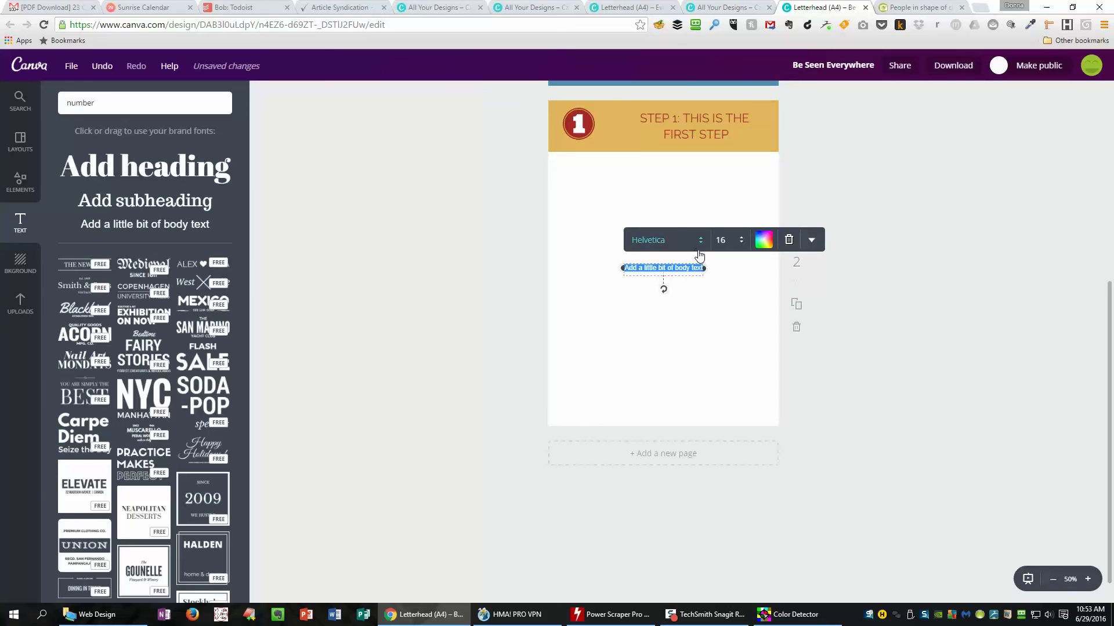
Step: Set the new body text to the Merriweather font at size 18
click(700, 240)
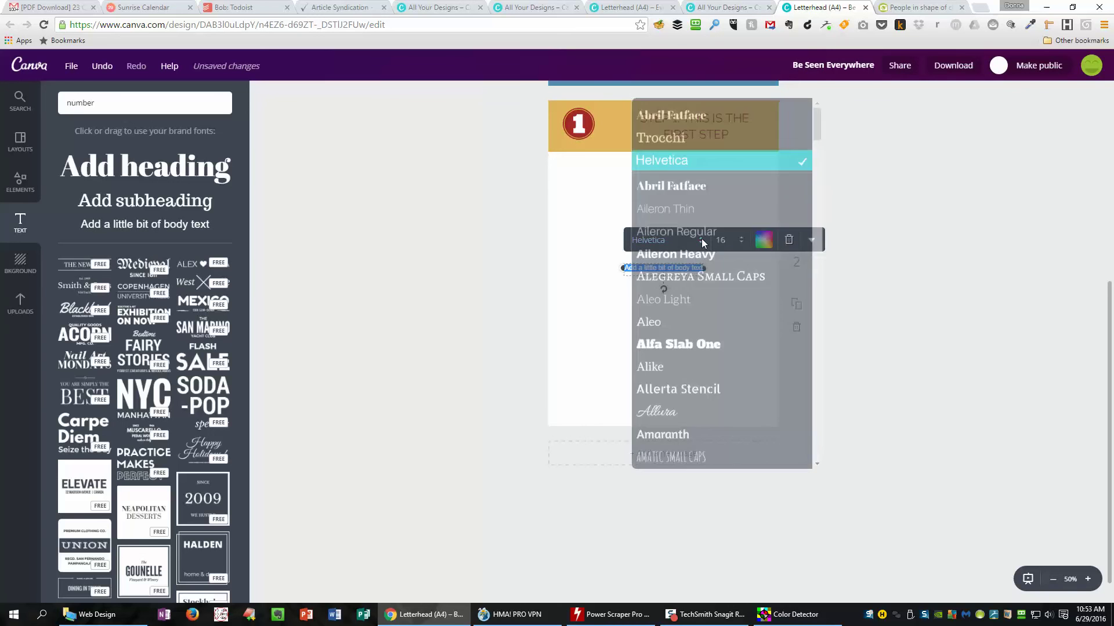
scroll(684, 333, down, 10)
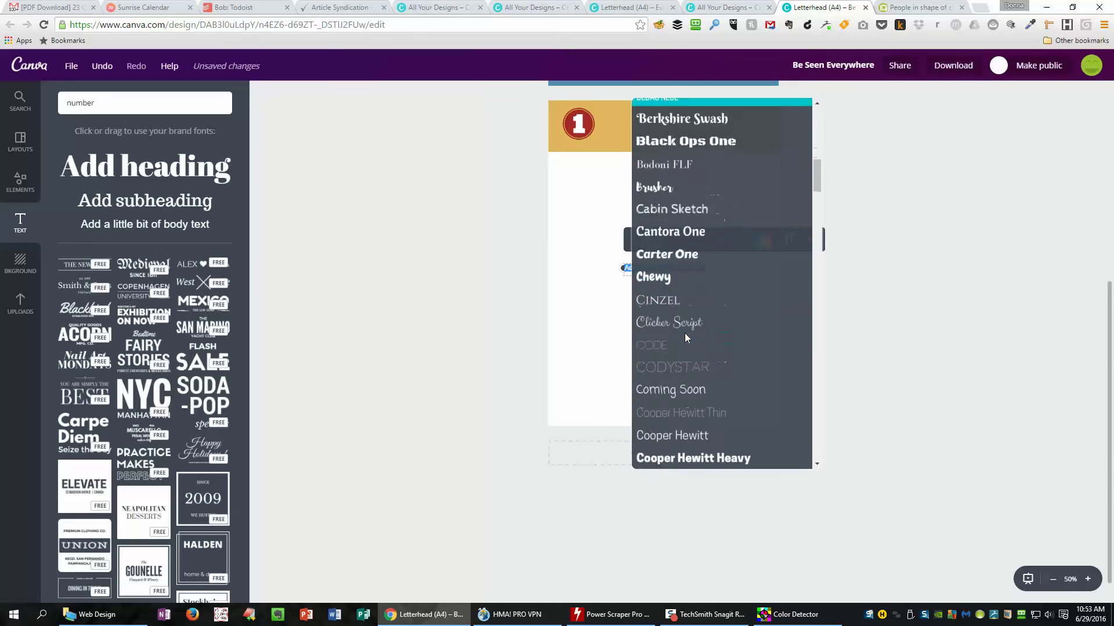
scroll(685, 334, down, 10)
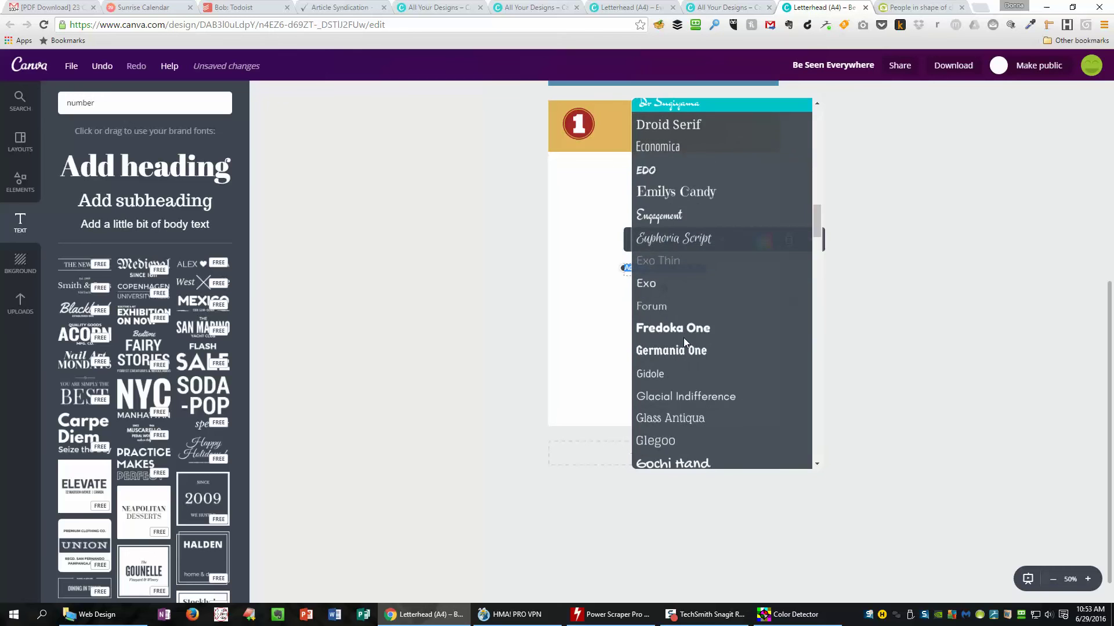
scroll(684, 338, down, 10)
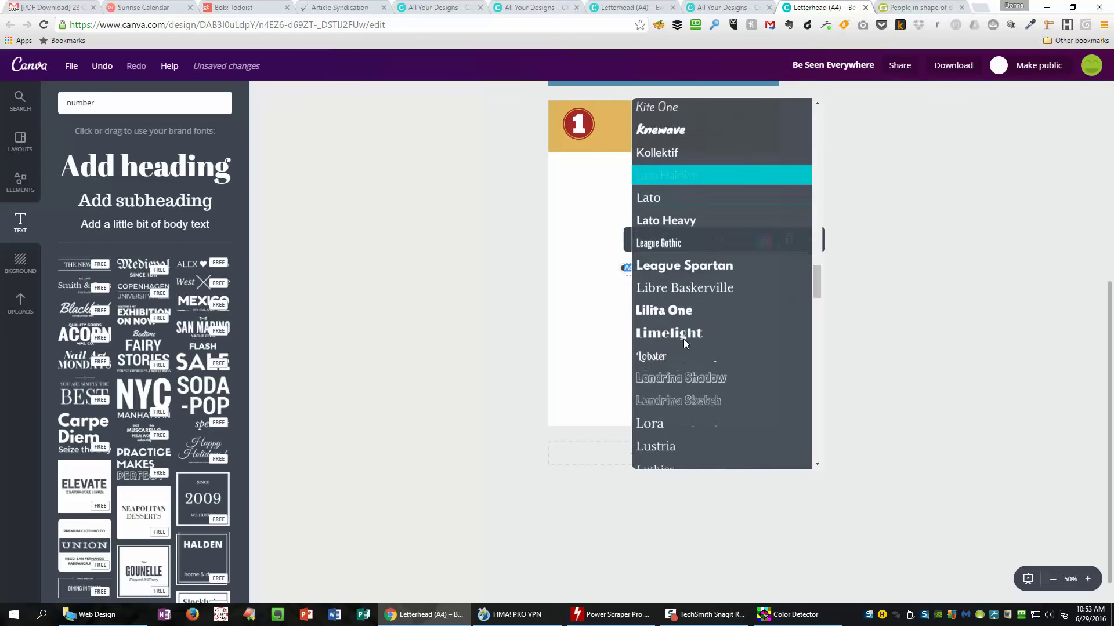
scroll(684, 341, down, 5)
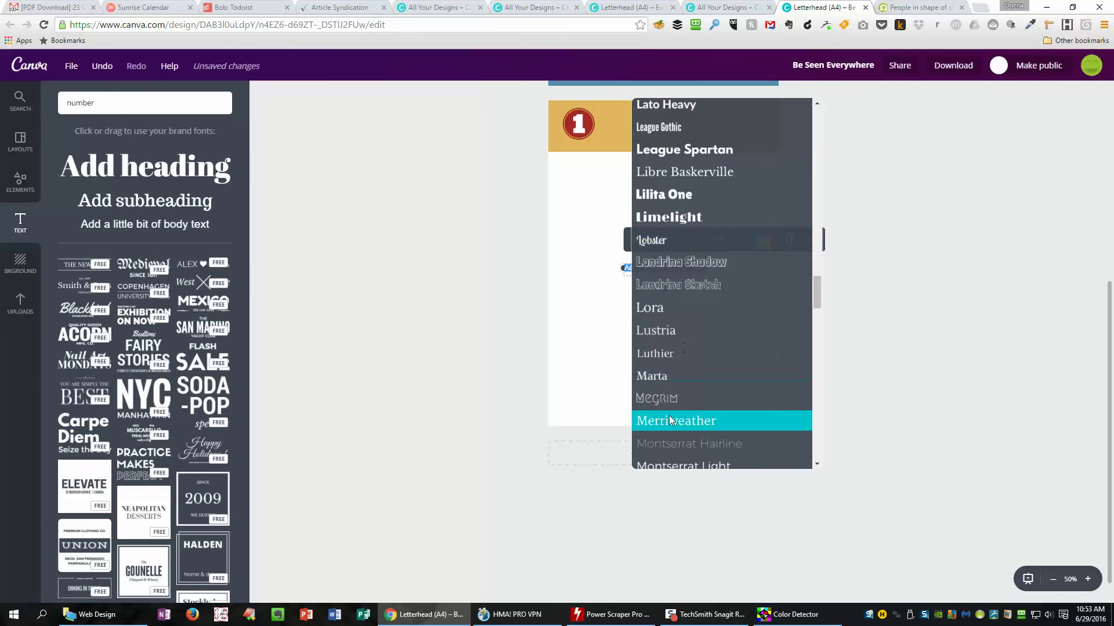
click(669, 415)
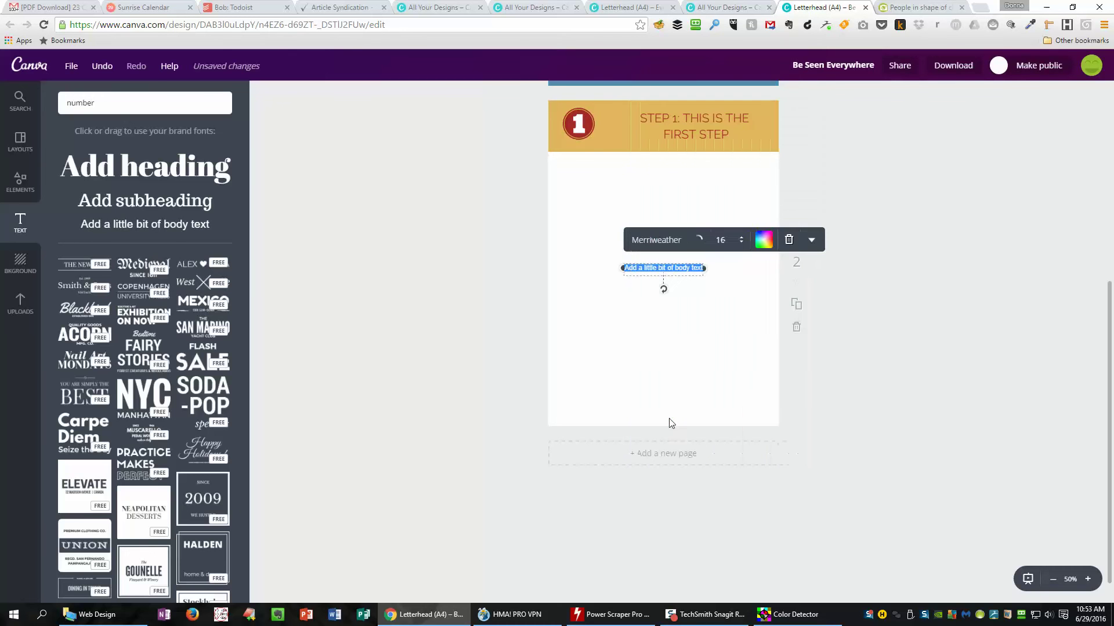
click(734, 241)
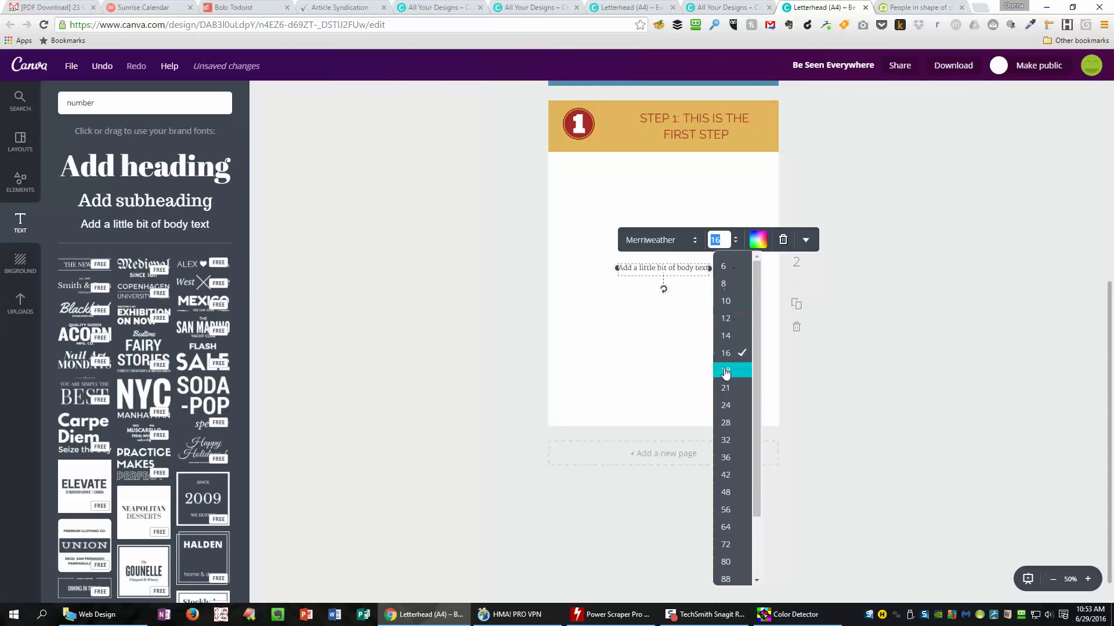
click(725, 371)
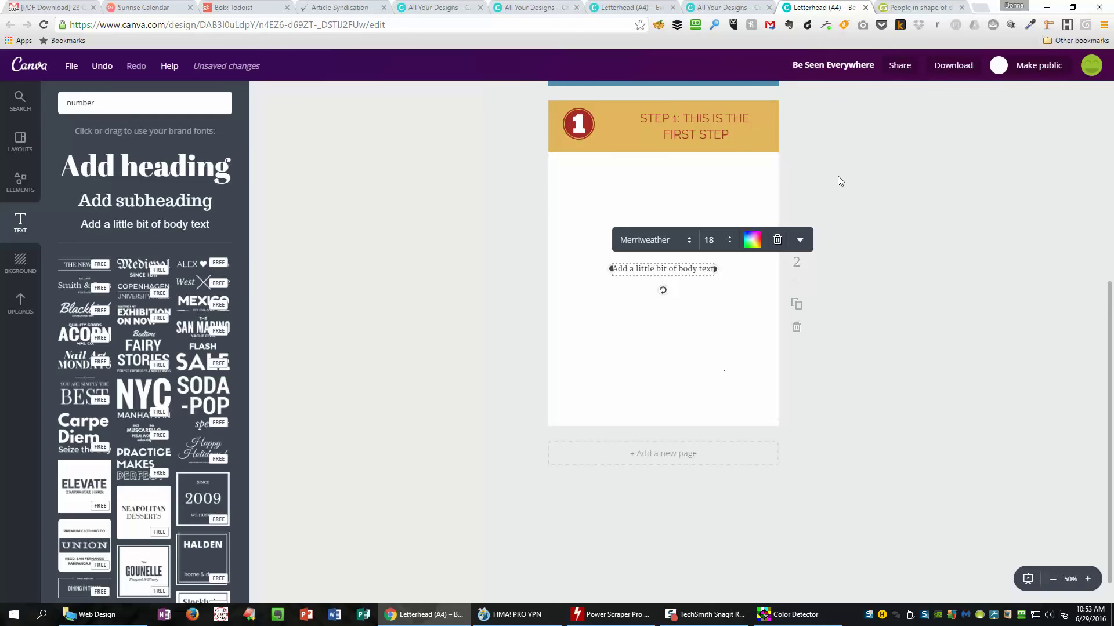
Step: Search Google for "ipsum lorem" in a new browser tab and open the lipsum.com site
click(982, 8)
text(i)
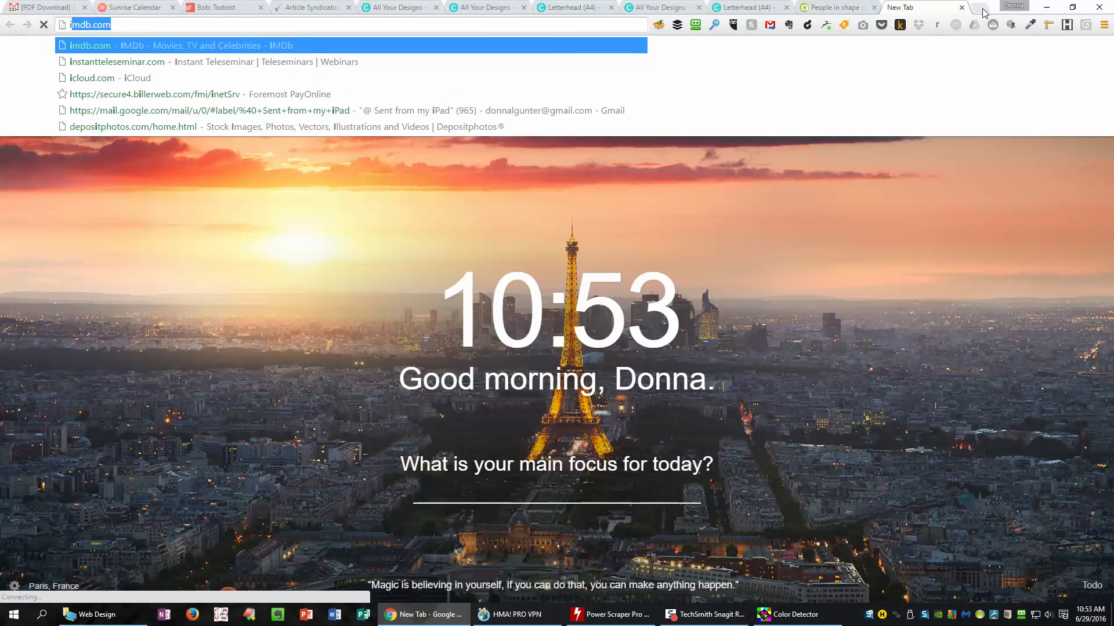
text(psum lor)
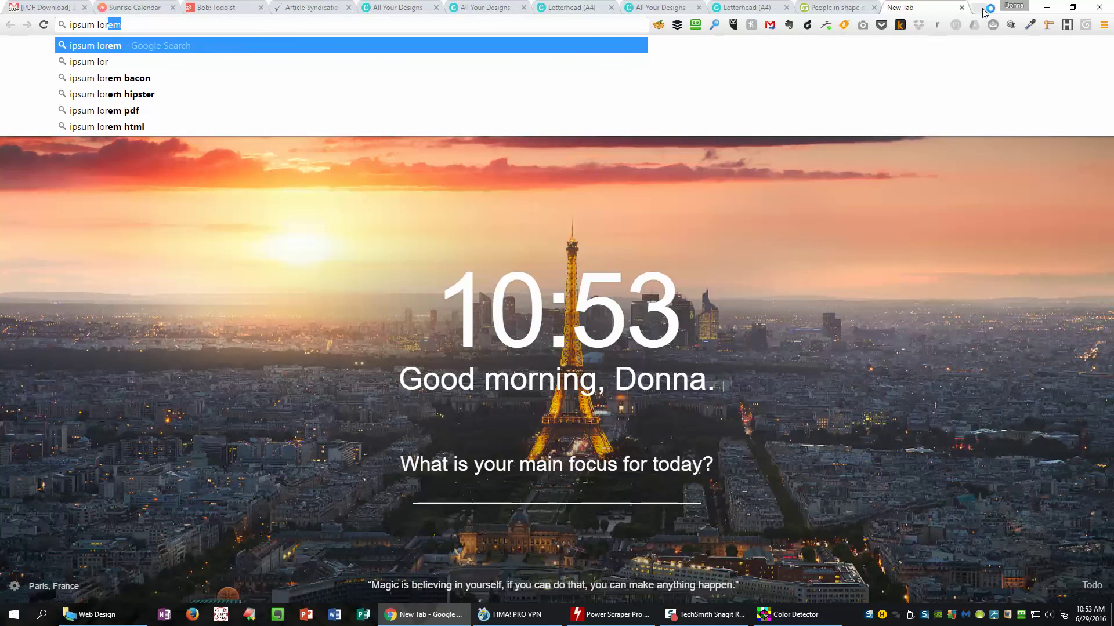
key(Return)
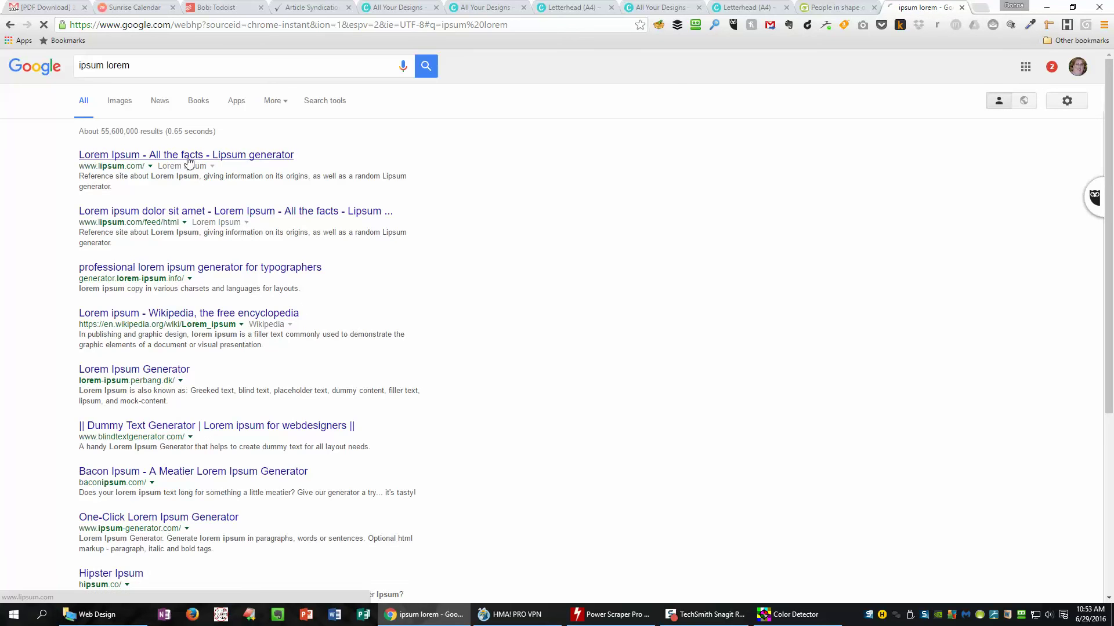
click(188, 161)
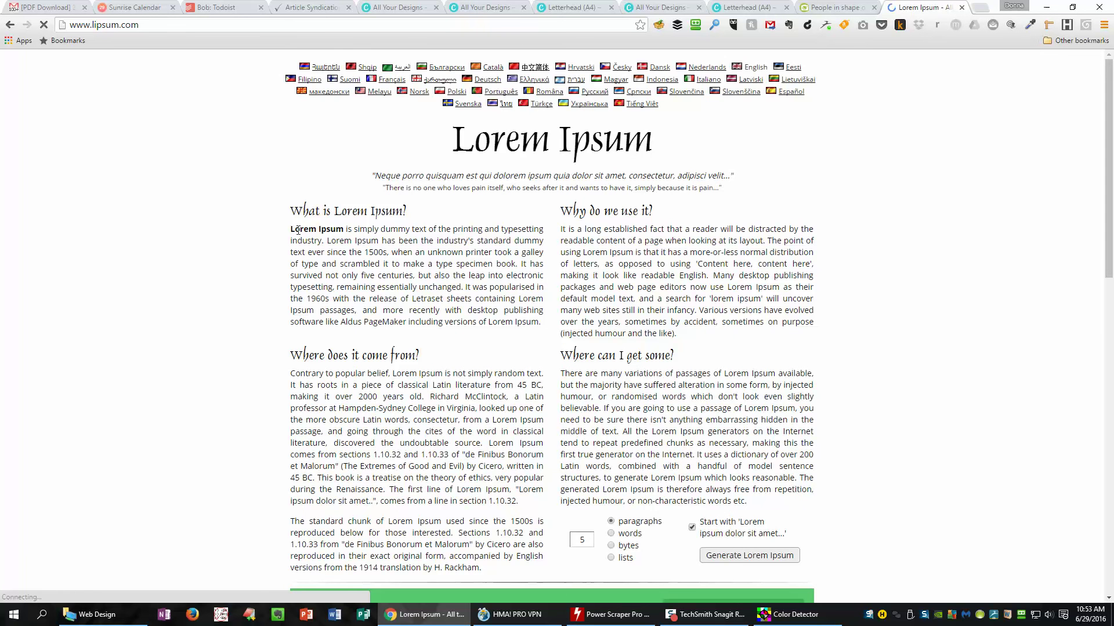
Step: Copy the whole paragraph under "What is Lorem Ipsum?"
drag(291, 229, 542, 383)
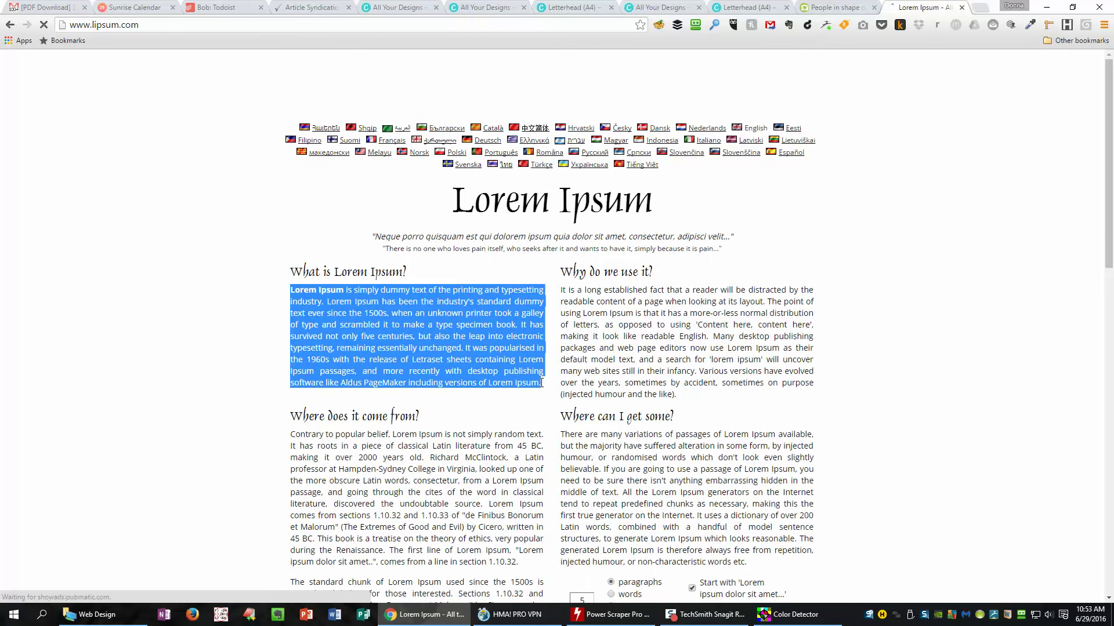
right_click(444, 345)
click(471, 351)
Step: Return to the Canva design, replace page 2's placeholder body text with the copied paragraph, and widen its box to about 562 px
click(753, 8)
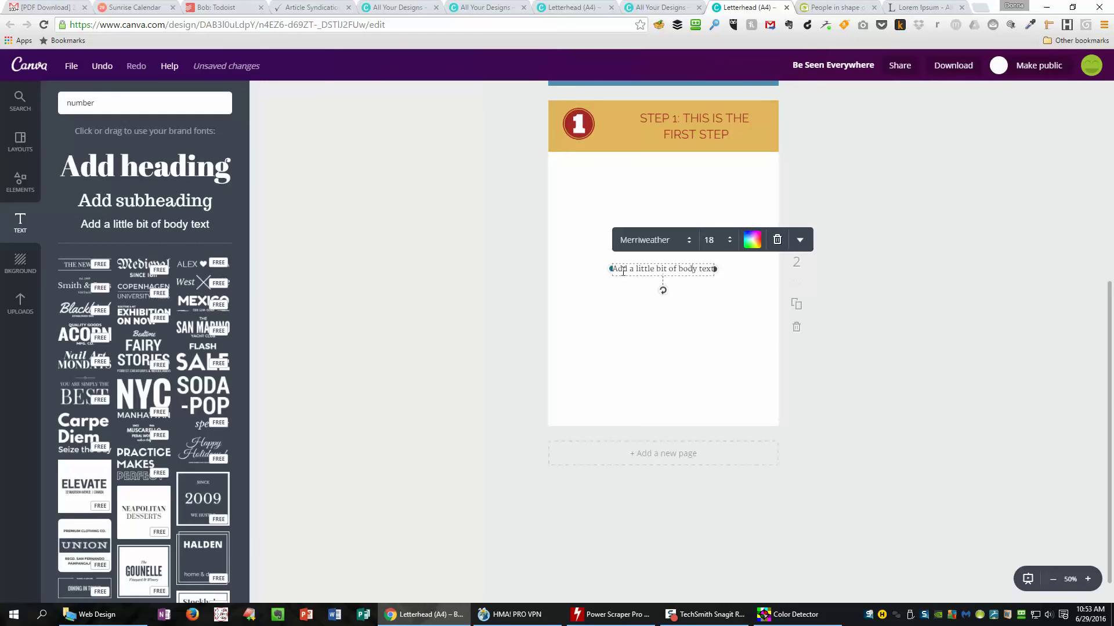
drag(614, 266, 737, 276)
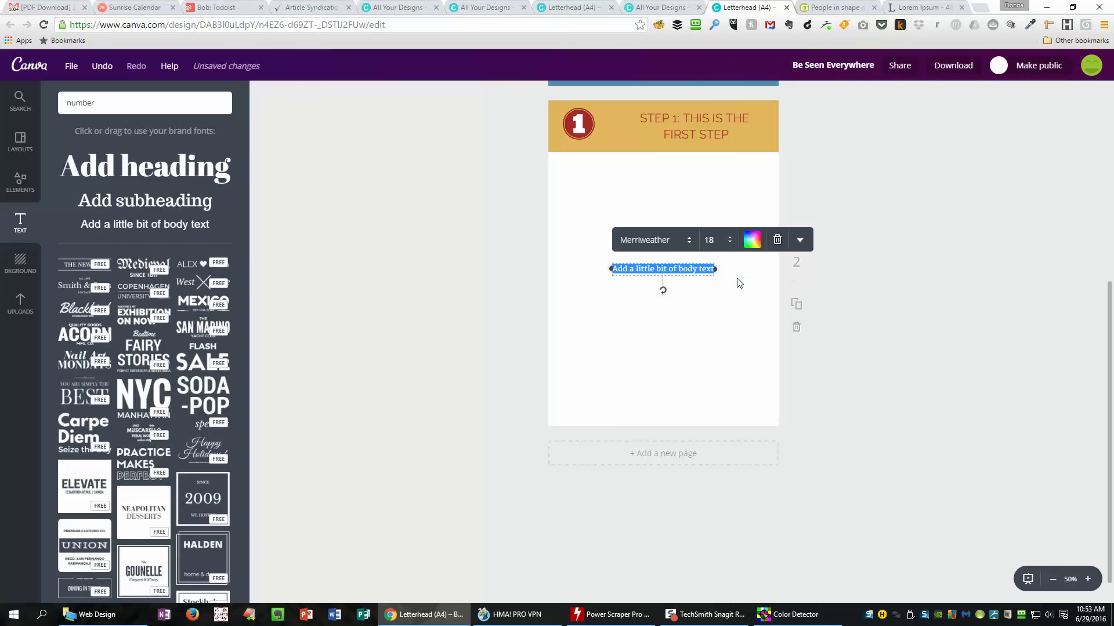
key(ctrl+v)
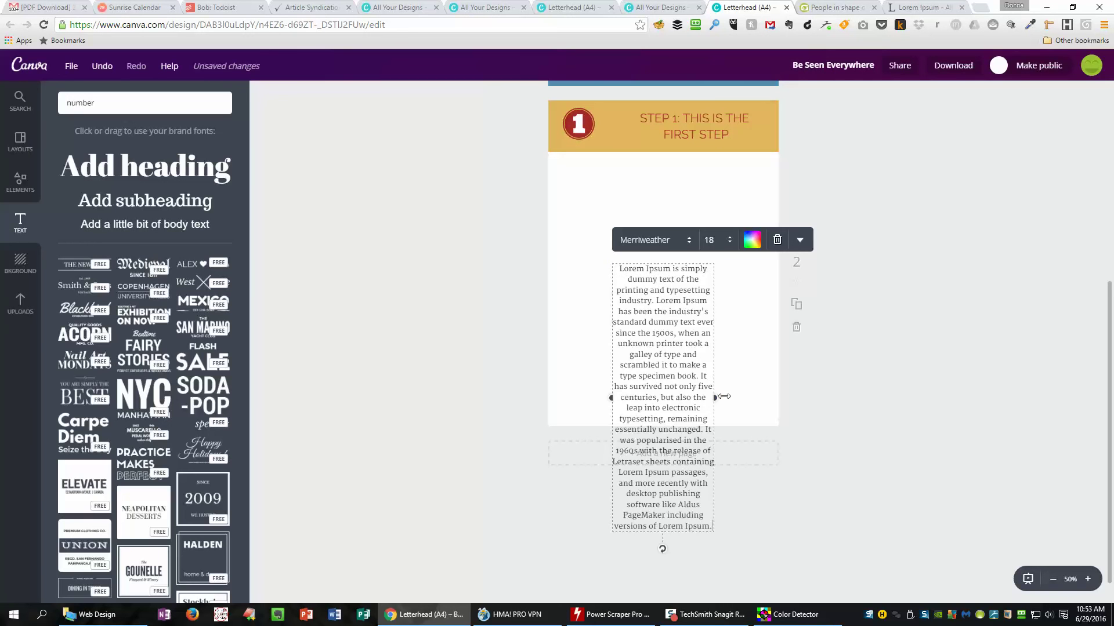
drag(717, 398, 777, 378)
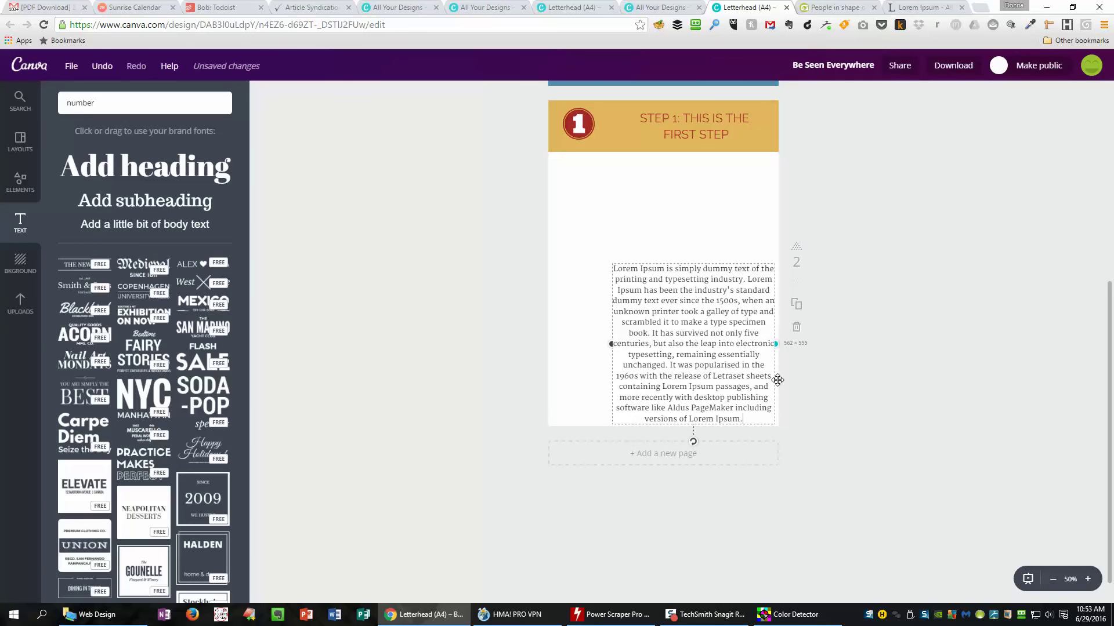
Step: Widen page 2's body text box to nearly the full page width and left-align the paragraph
drag(609, 344, 555, 342)
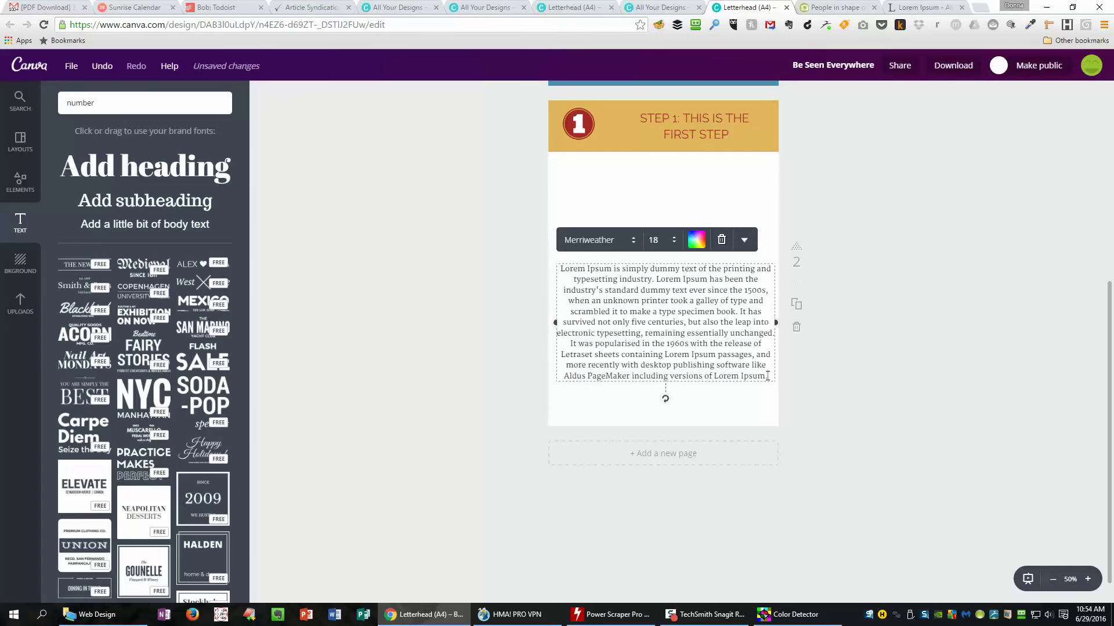
mouse_move(768, 376)
mouse_down()
mouse_move(719, 371)
mouse_move(753, 365)
mouse_up()
click(711, 339)
click(744, 240)
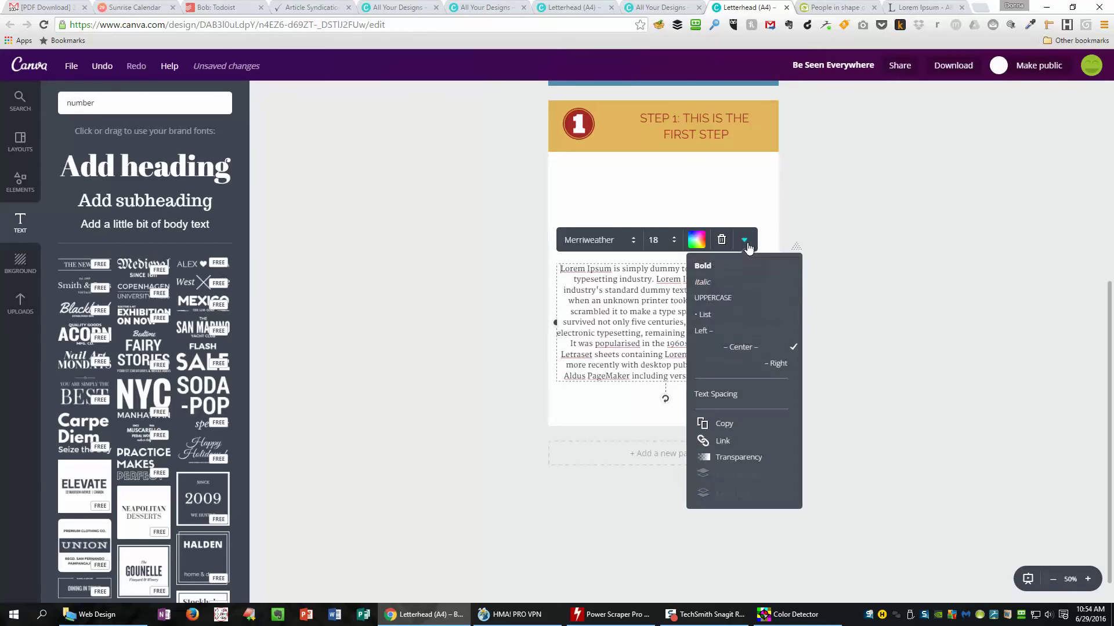
click(703, 335)
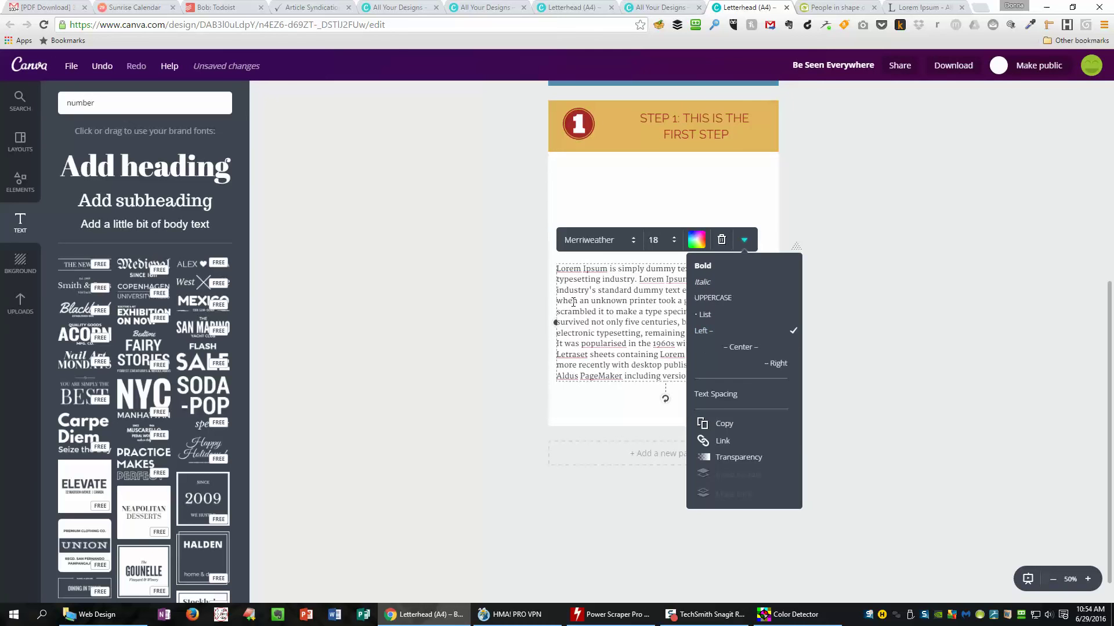
click(954, 340)
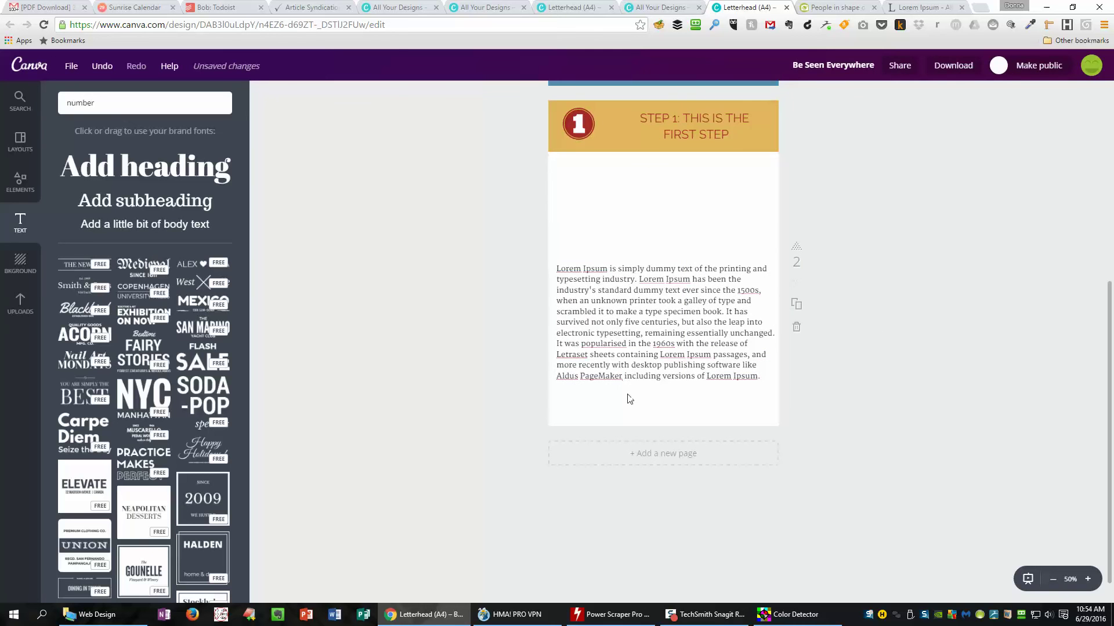
Step: Move the paragraph up directly beneath the gold heading and place a duplicate of it in the empty space below
drag(650, 343, 649, 238)
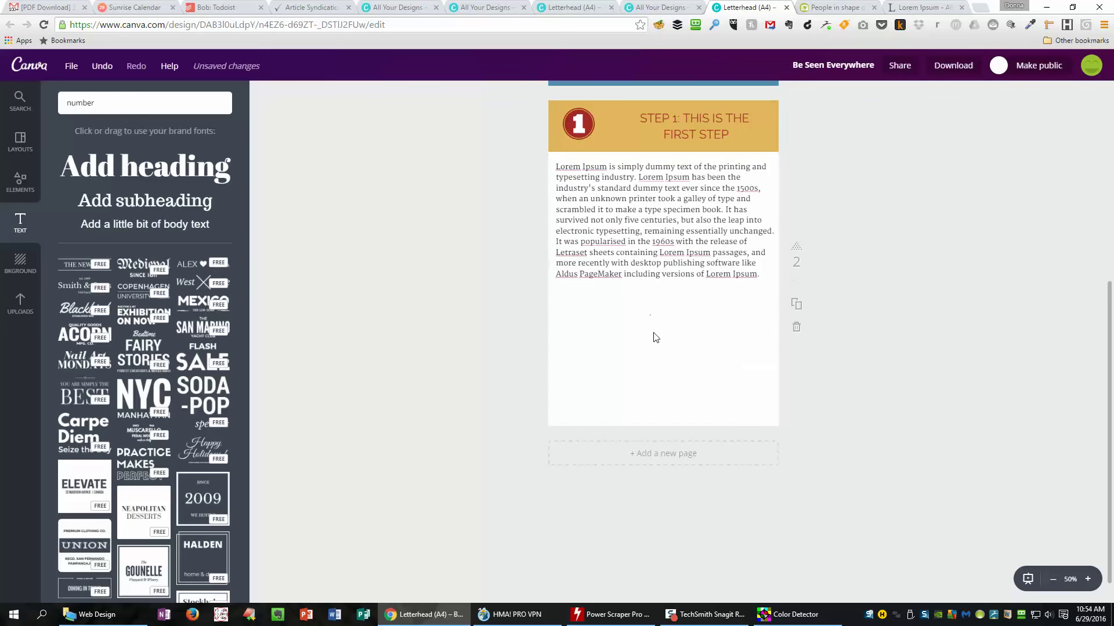
click(645, 198)
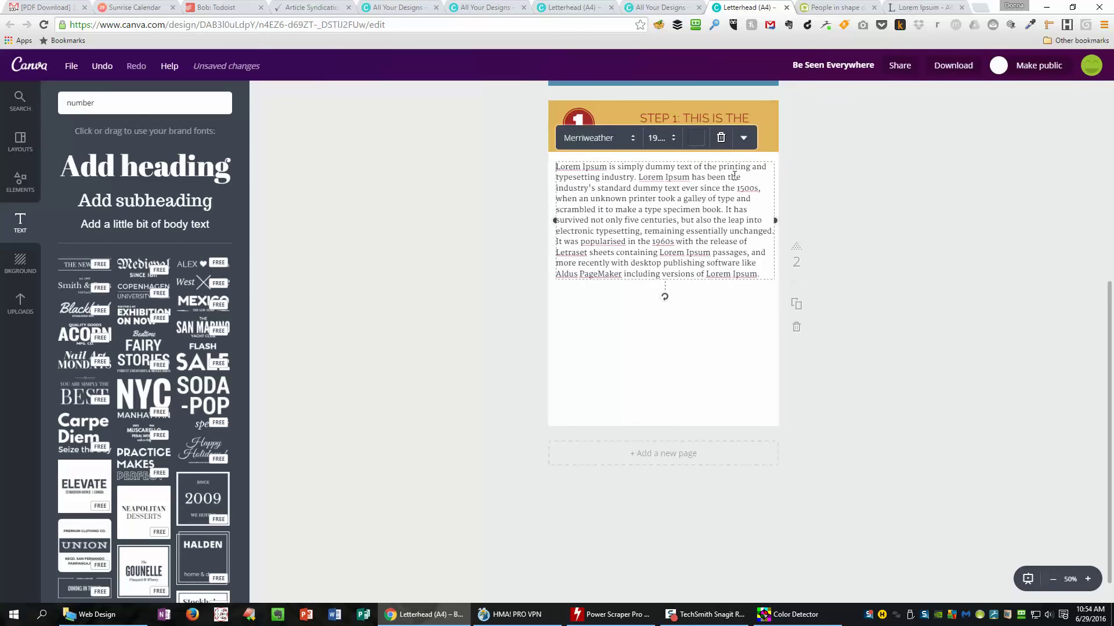
click(744, 139)
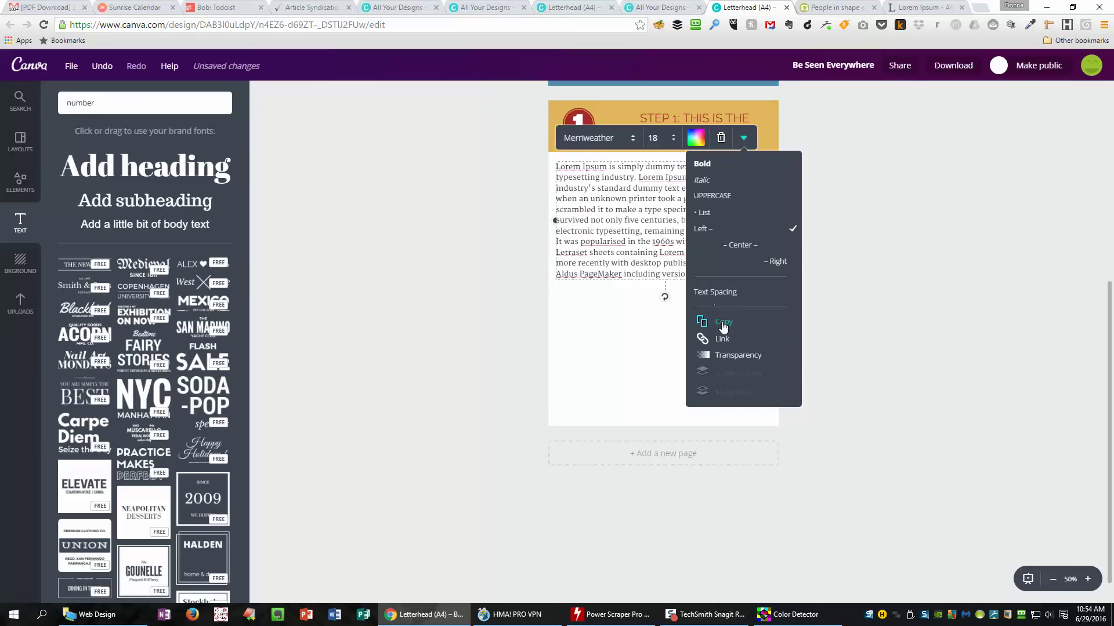
key(Escape)
click(671, 301)
key(ctrl+d)
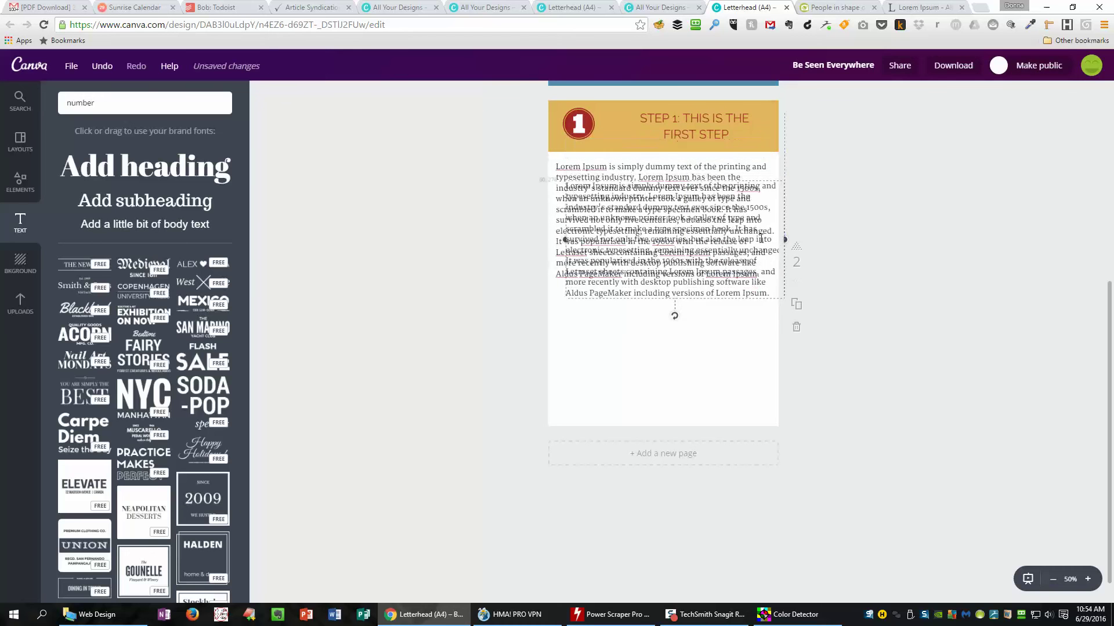
drag(720, 301, 719, 346)
Step: Trim the duplicated paragraph by deleting its text from "when an unknown printer" through "Lorem Ipsum" at the end
click(763, 394)
click(763, 395)
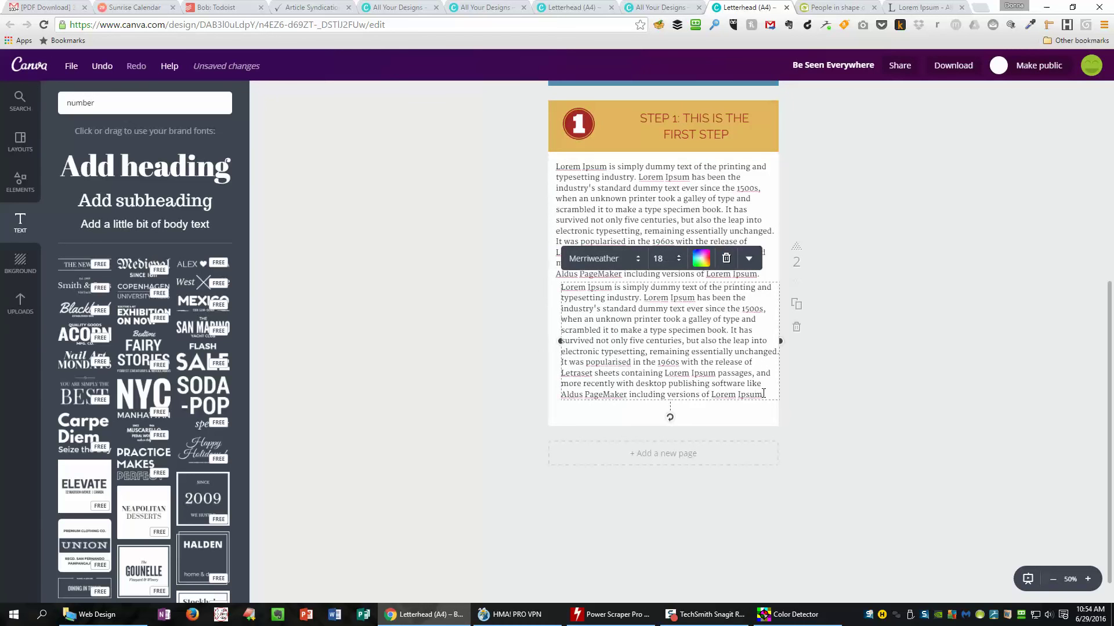
drag(763, 395, 573, 320)
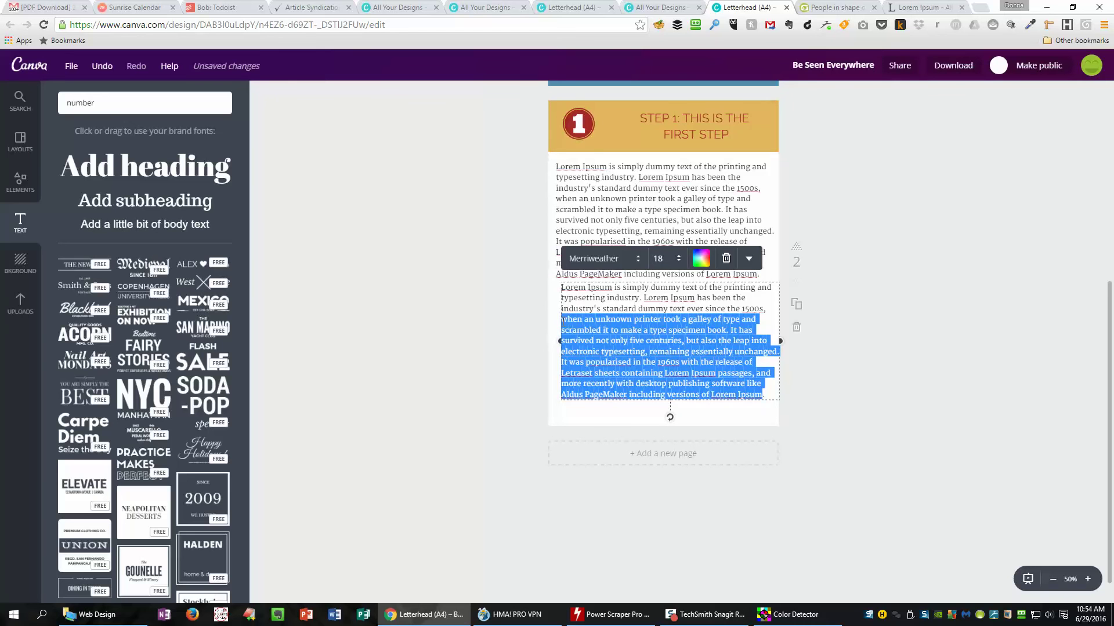
key(BackSpace)
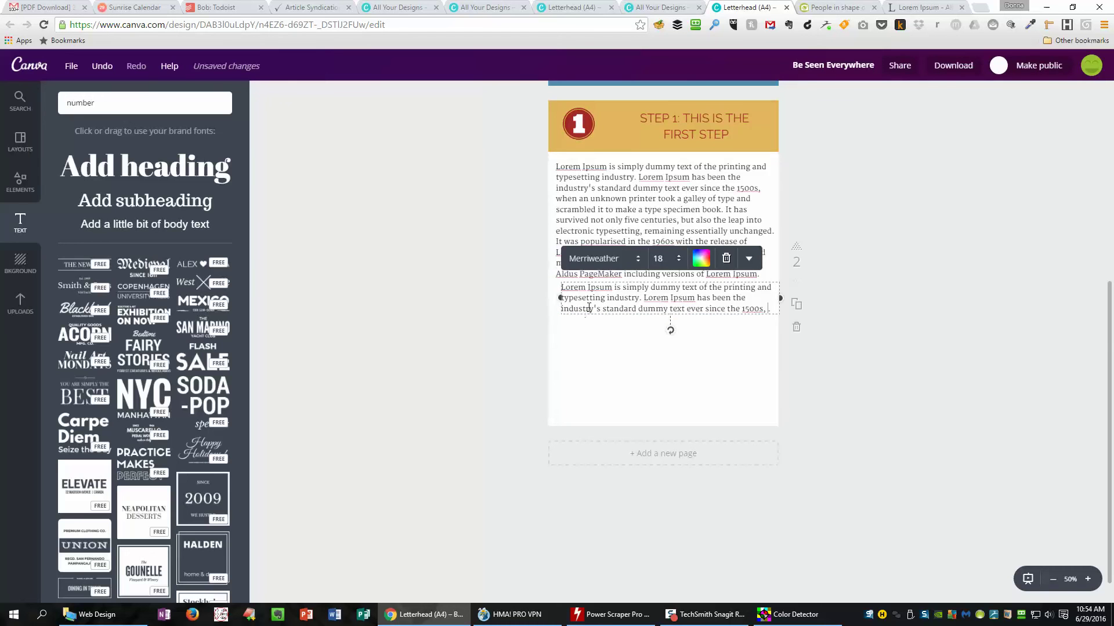
Step: Format the shortened copy as a bulleted list
click(749, 259)
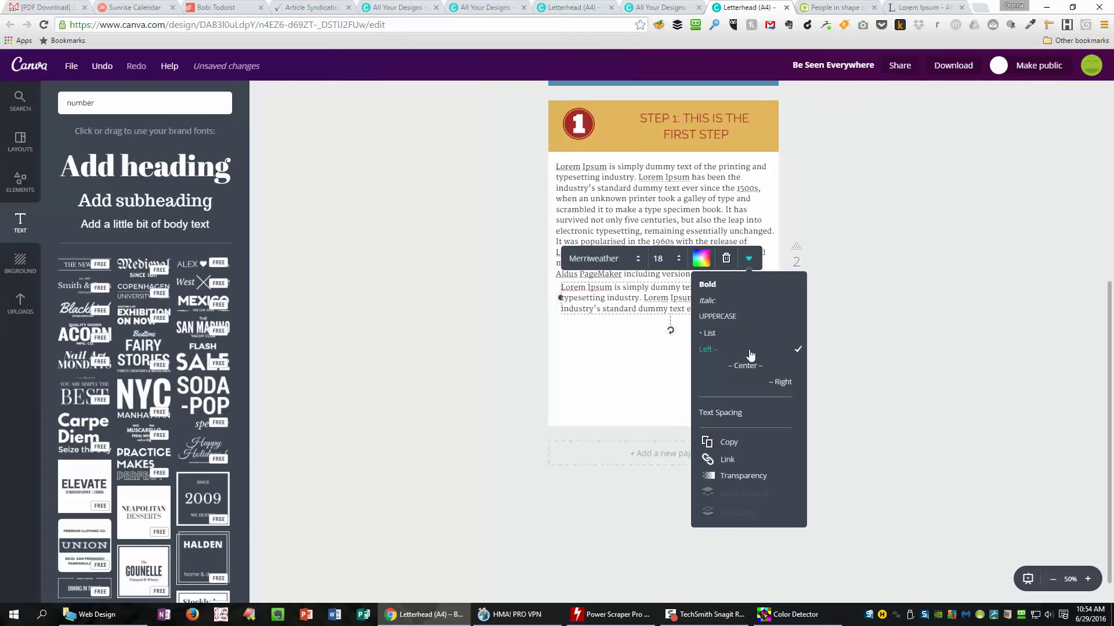
click(711, 337)
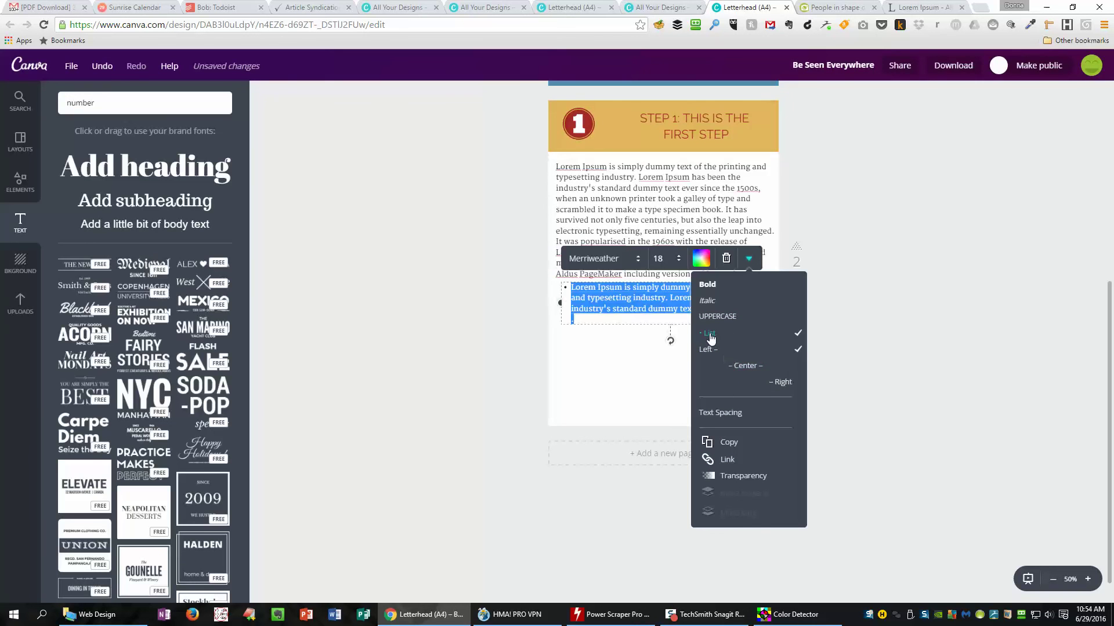
click(619, 351)
Step: Split the list into three bullets before "and typesetting" and "industry's standard", then narrow its box and indent it slightly
click(573, 298)
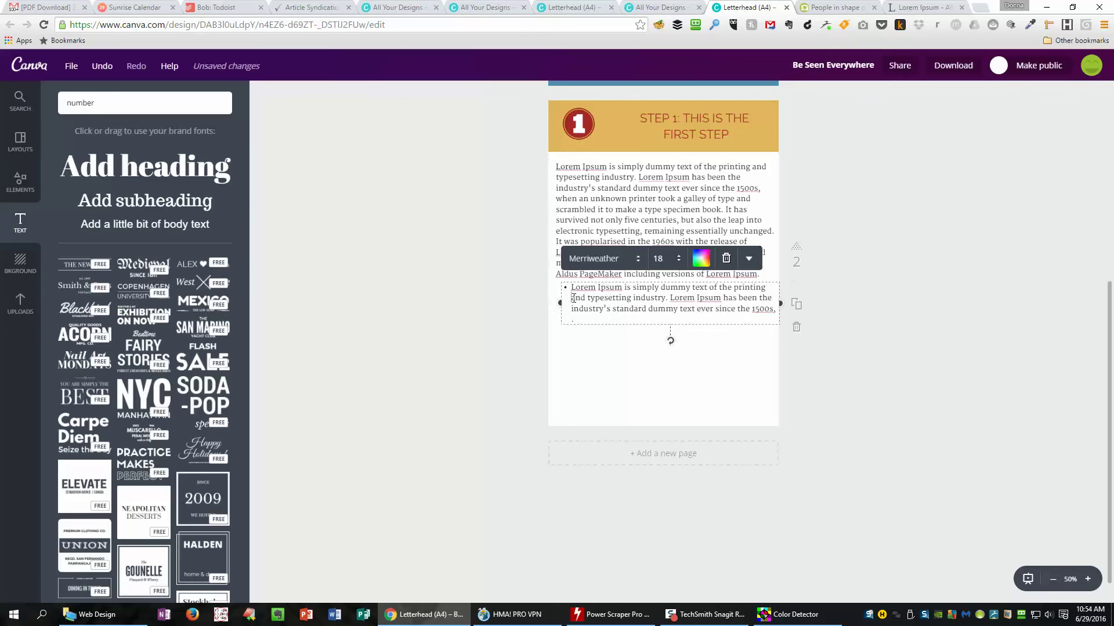
key(Return)
key(Return)
drag(782, 301, 761, 309)
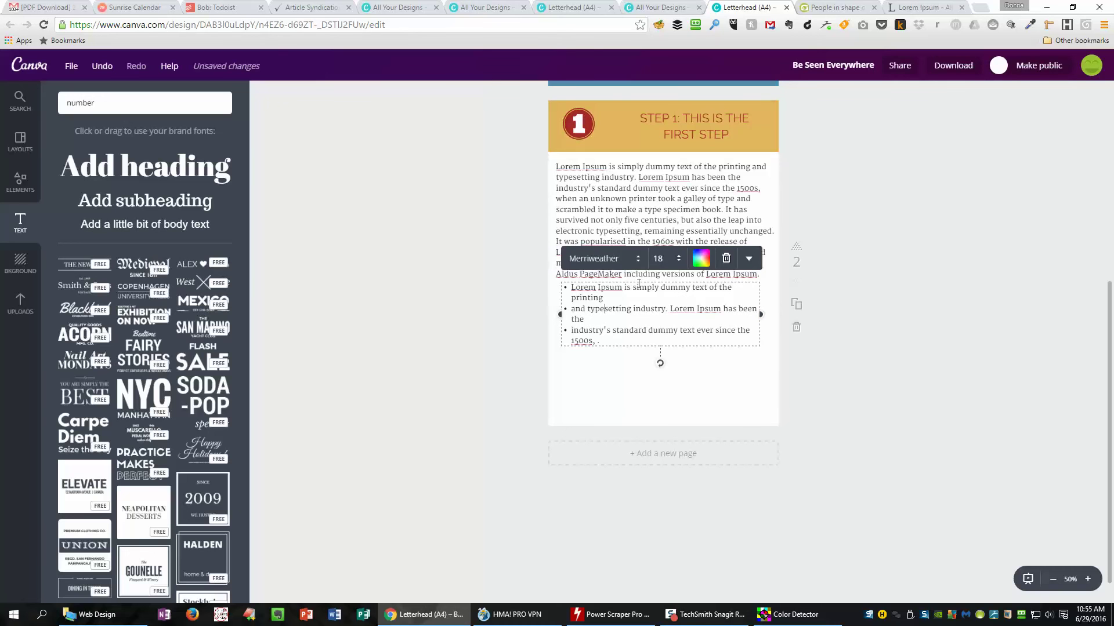
drag(639, 281, 647, 283)
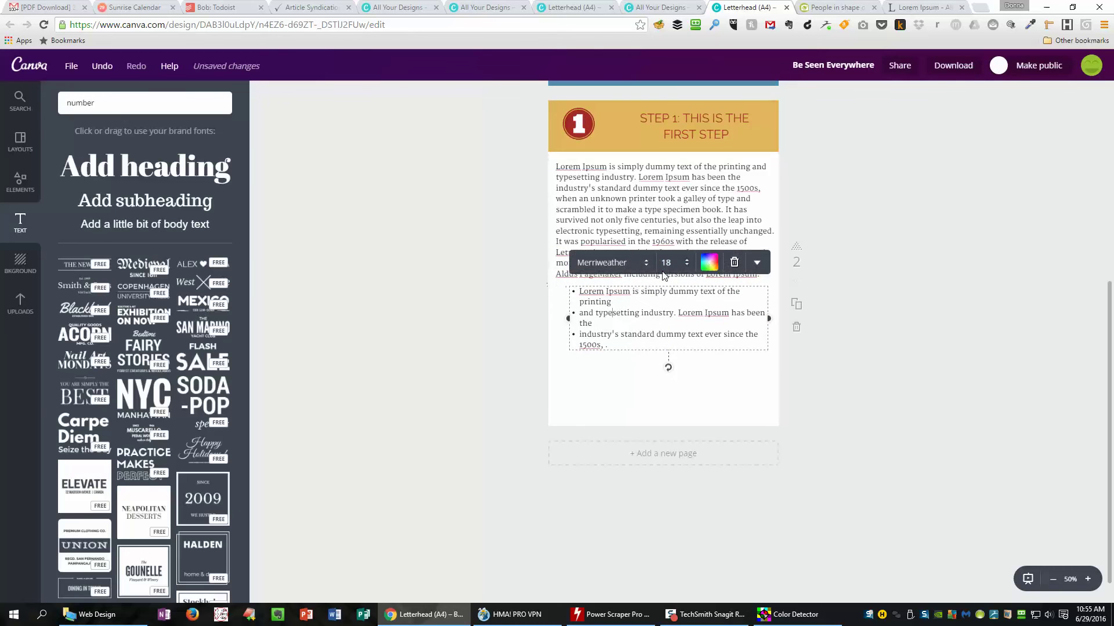
Step: Insert a blank line after "type specimen book." in the main paragraph and move the bulleted list down clear of it
click(652, 210)
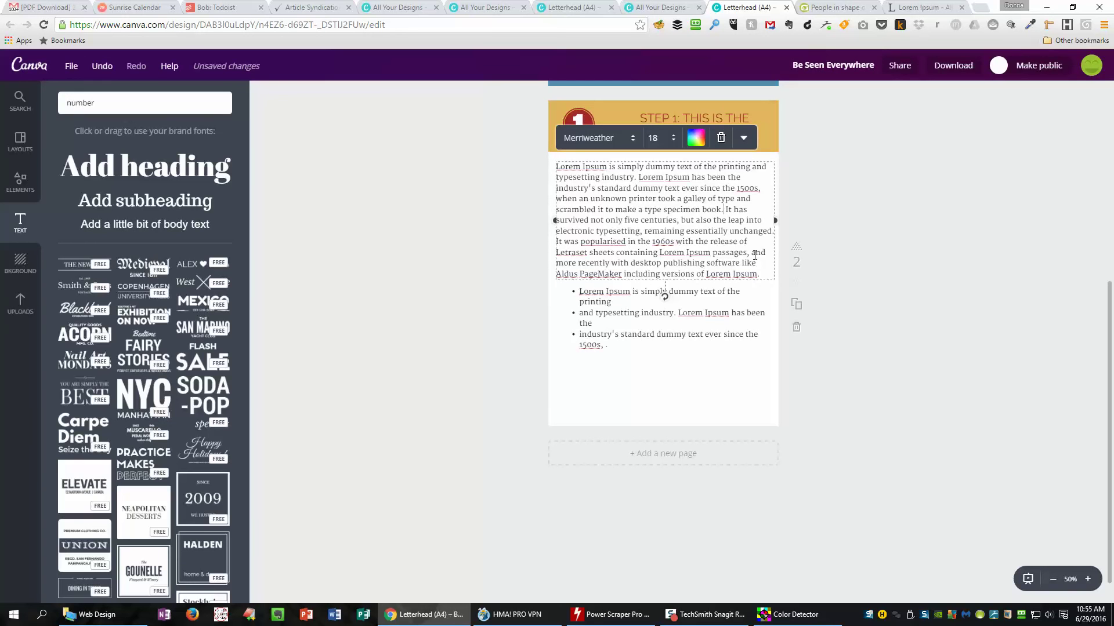
key(Return)
key(Return)
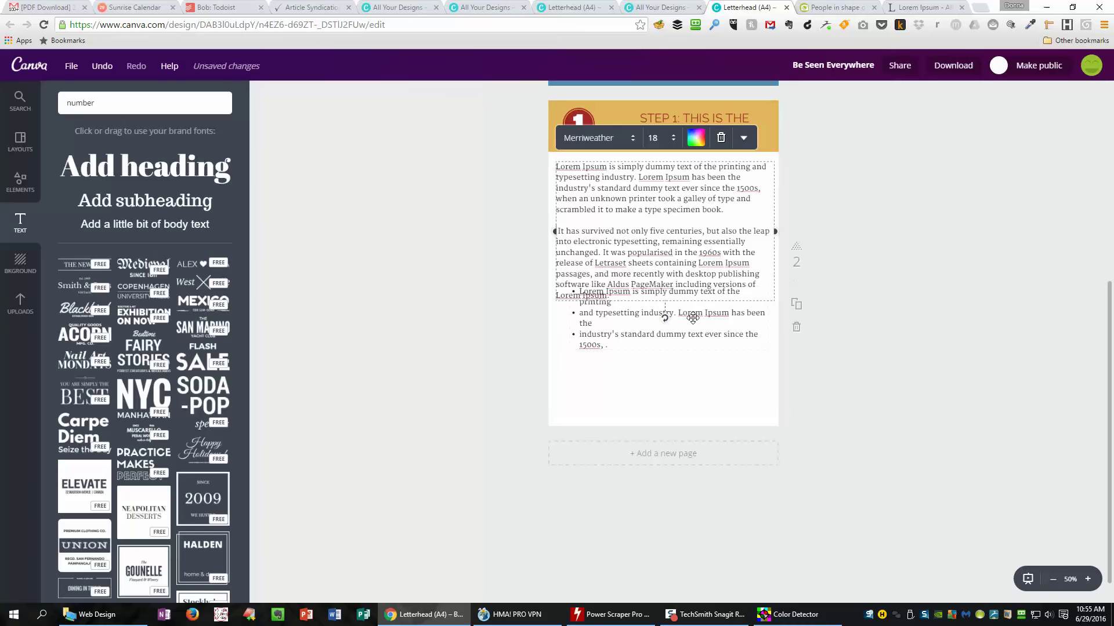
drag(692, 318, 691, 364)
Step: Insert another blank line before "containing Lorem Ipsum passages" and nudge the bulleted list up closer to the body text
click(636, 260)
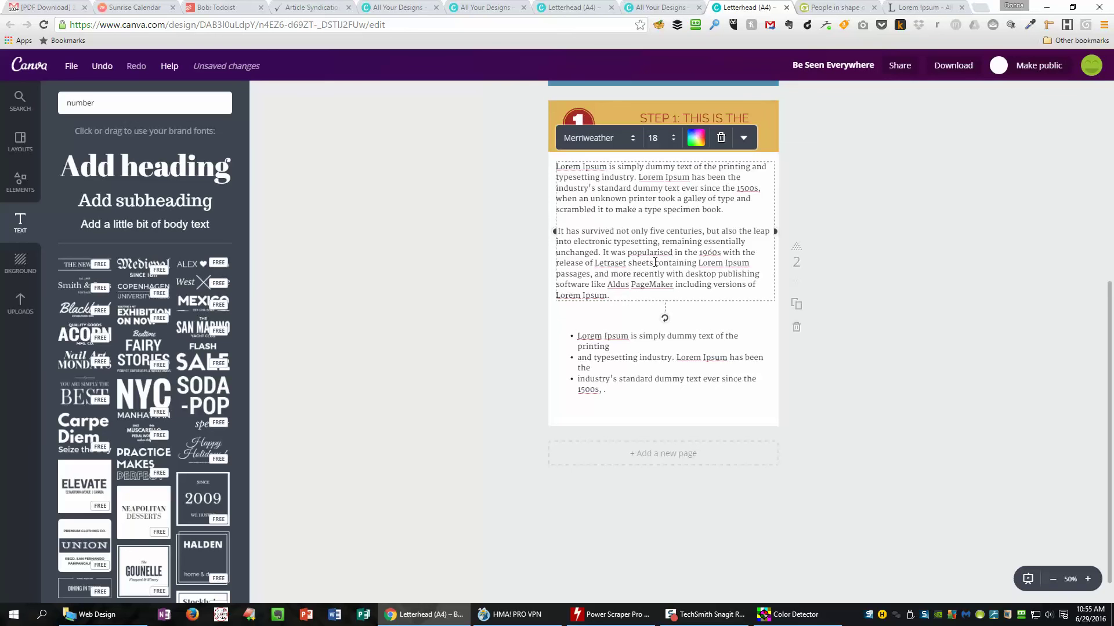
key(Return)
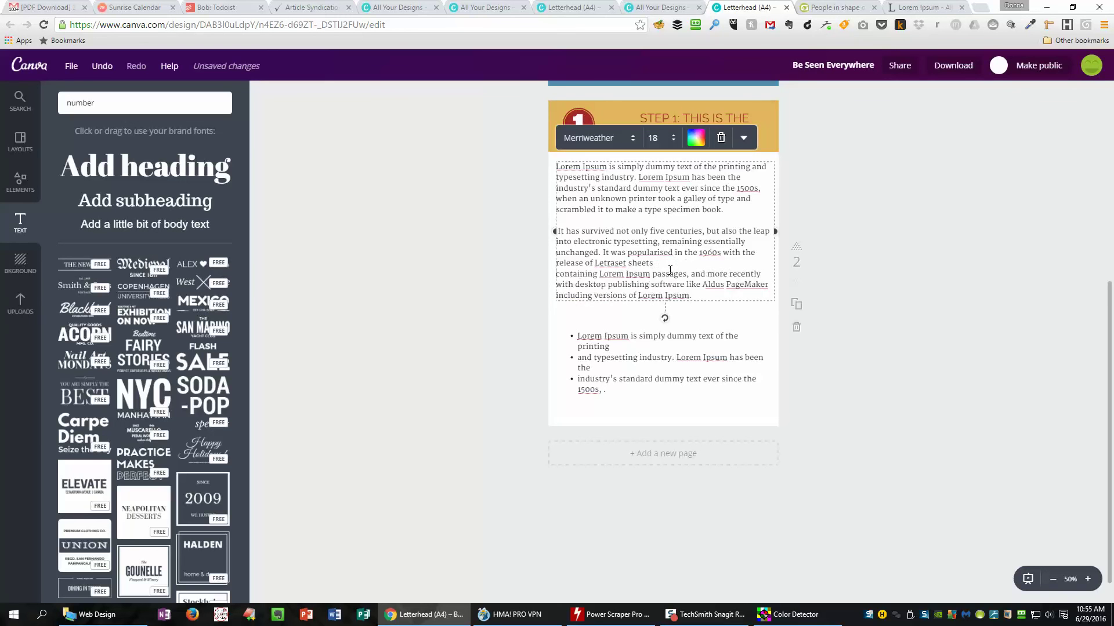
key(Return)
click(839, 446)
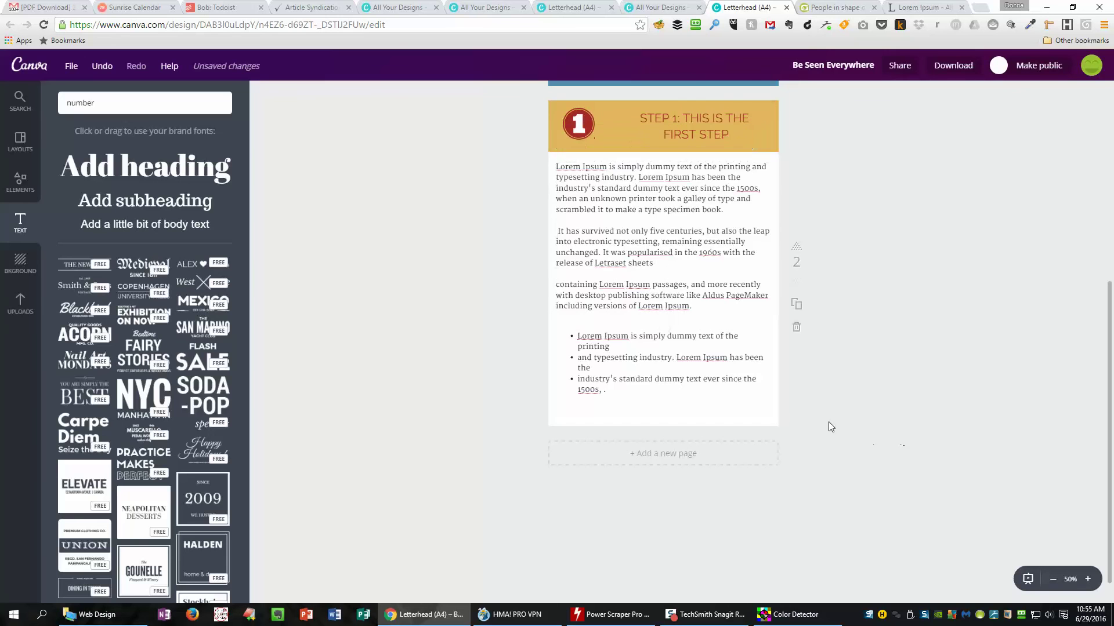
drag(624, 355, 623, 350)
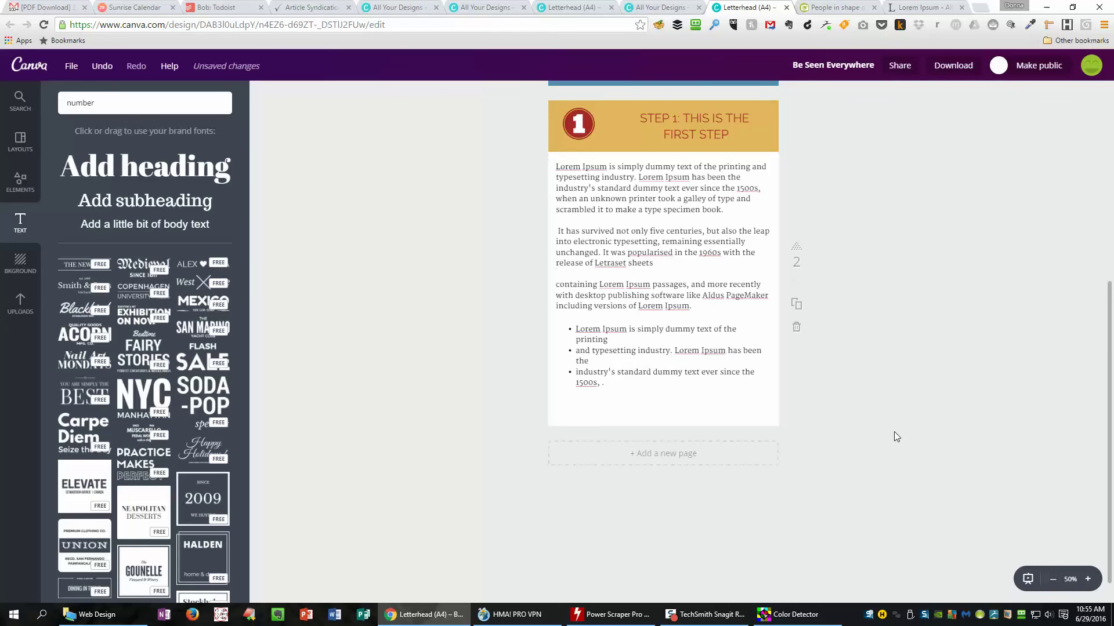
Step: Duplicate page 2 as a new page 3 and look over the pages back to the cover
click(797, 308)
scroll(889, 463, down, 4)
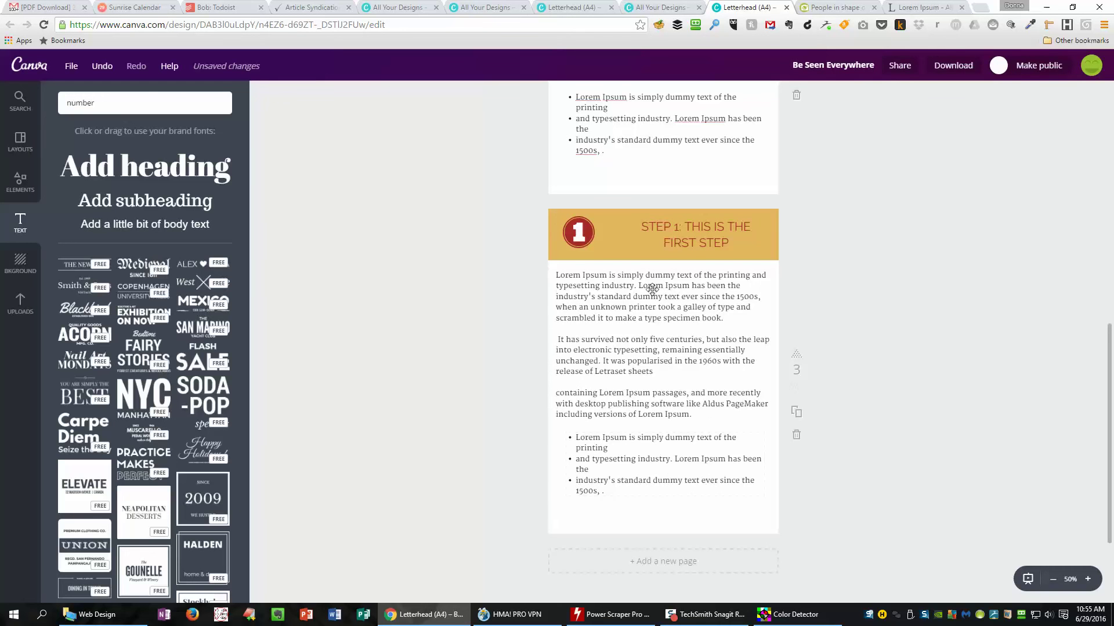
scroll(874, 310, up, 3)
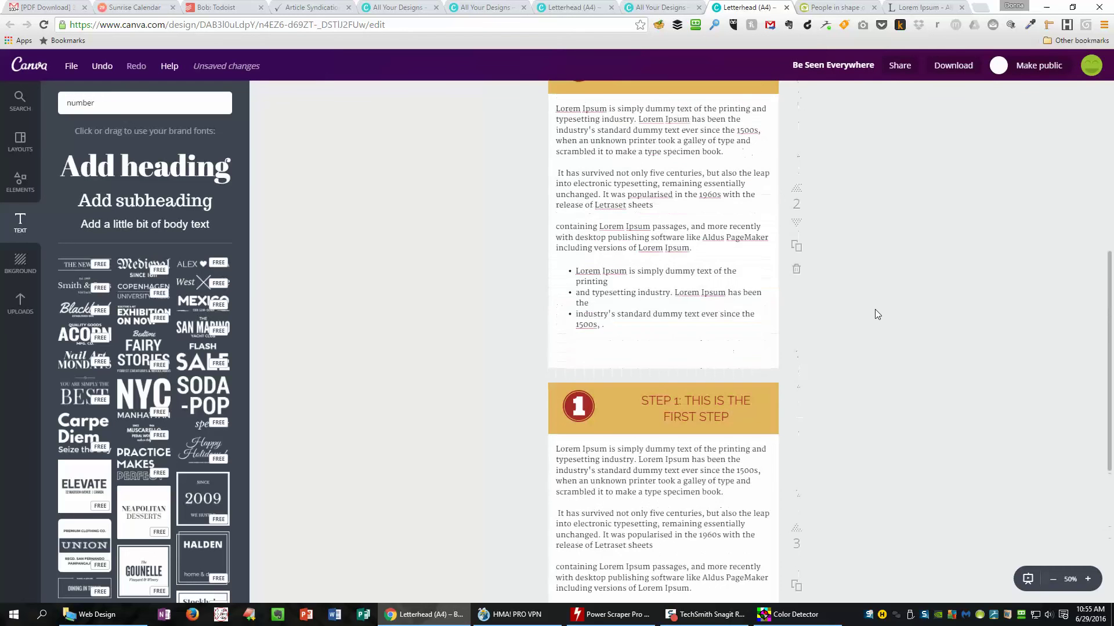
scroll(875, 308, up, 7)
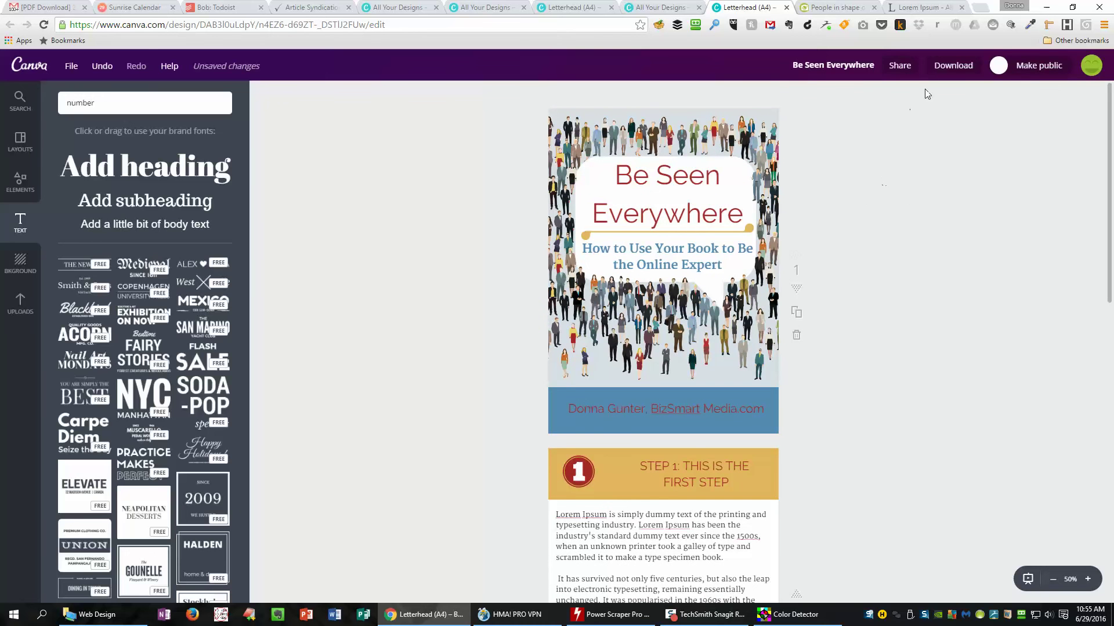
Step: Download the design as a standard PDF, save it to the Desktop as "Be Seen Everywhere", and dismiss the completion dialog
click(965, 67)
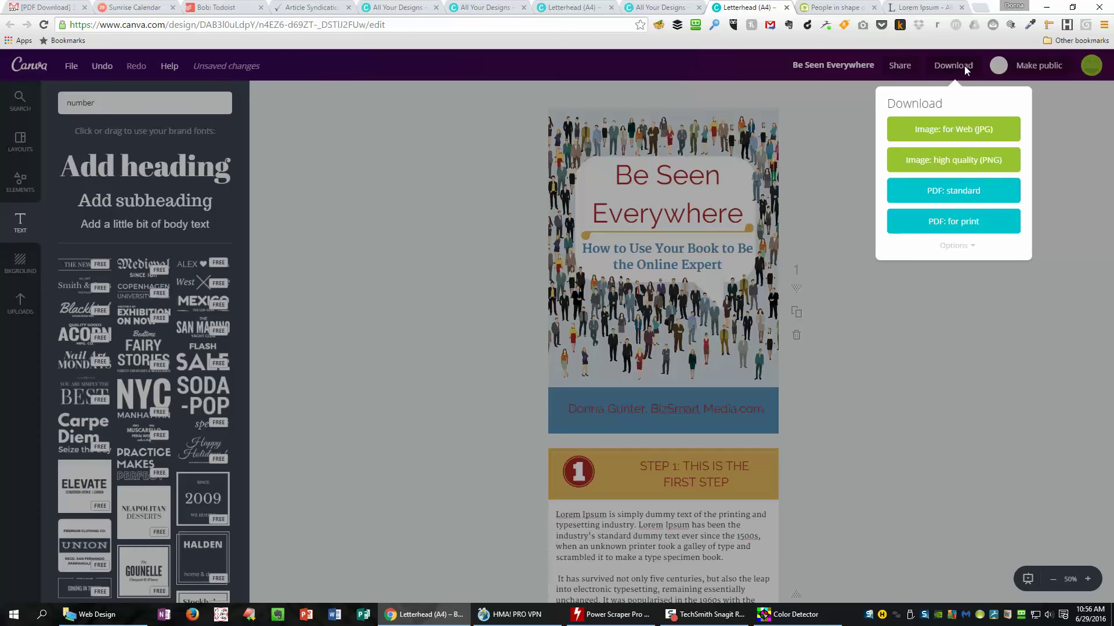
click(954, 196)
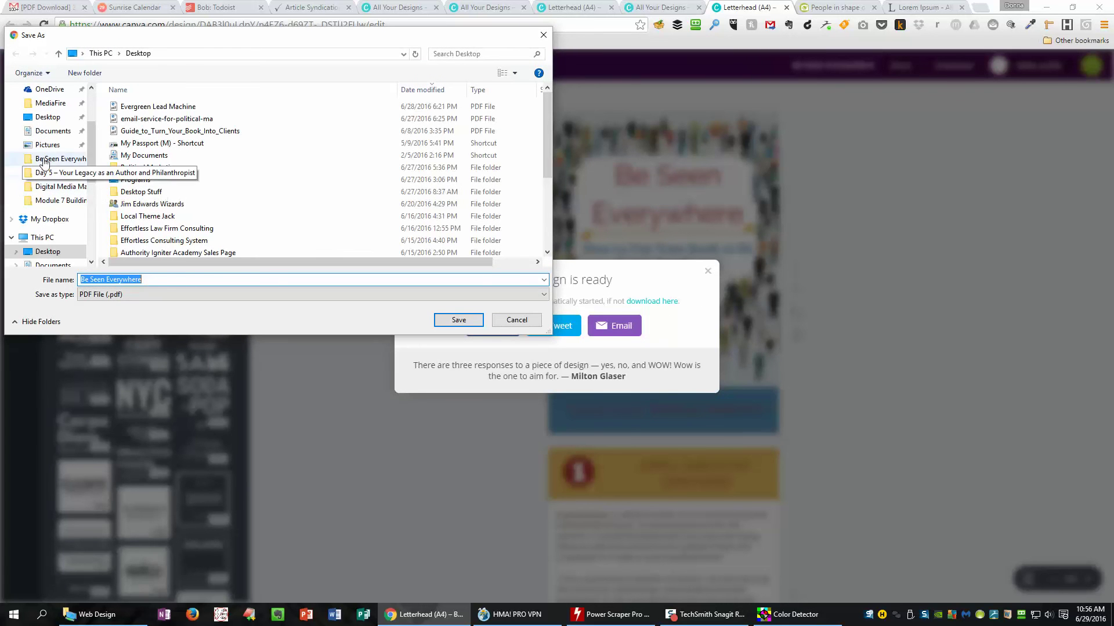
click(48, 116)
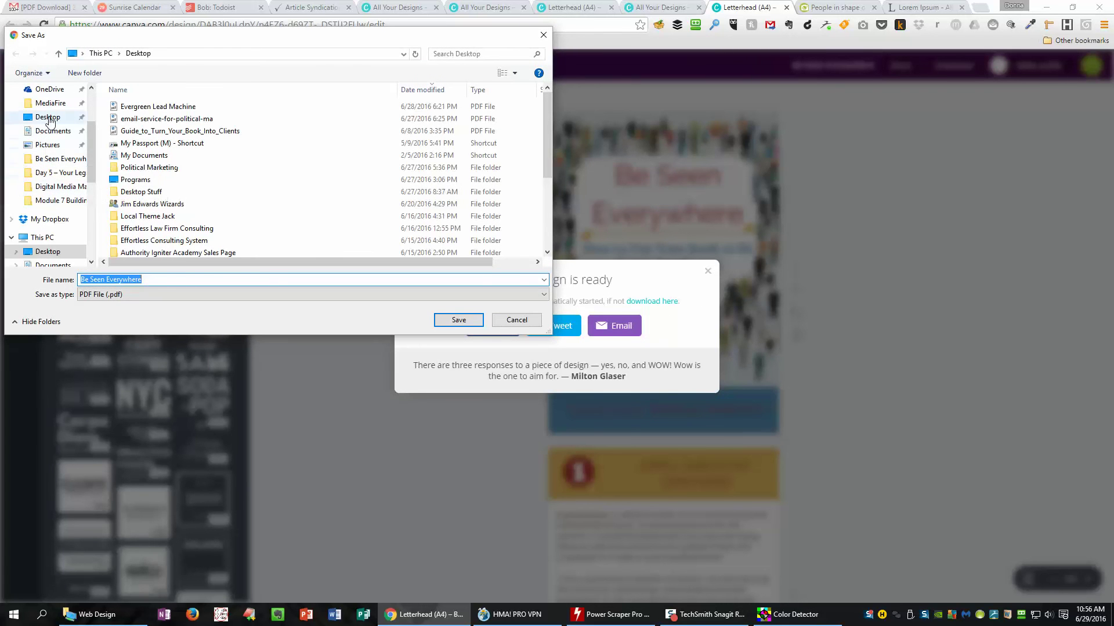
click(473, 320)
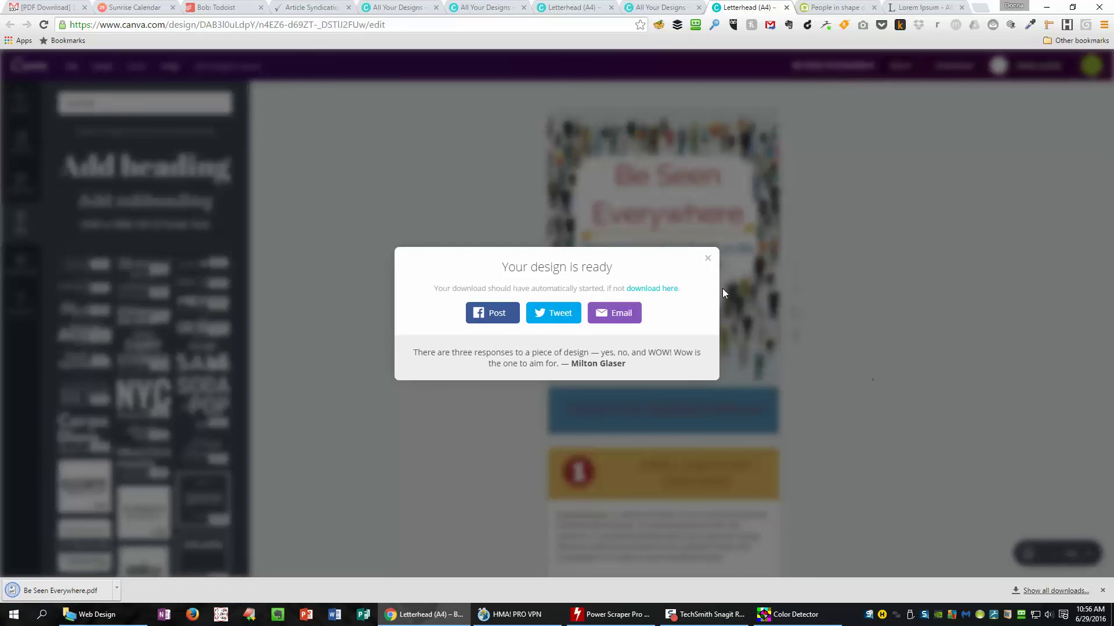
click(708, 270)
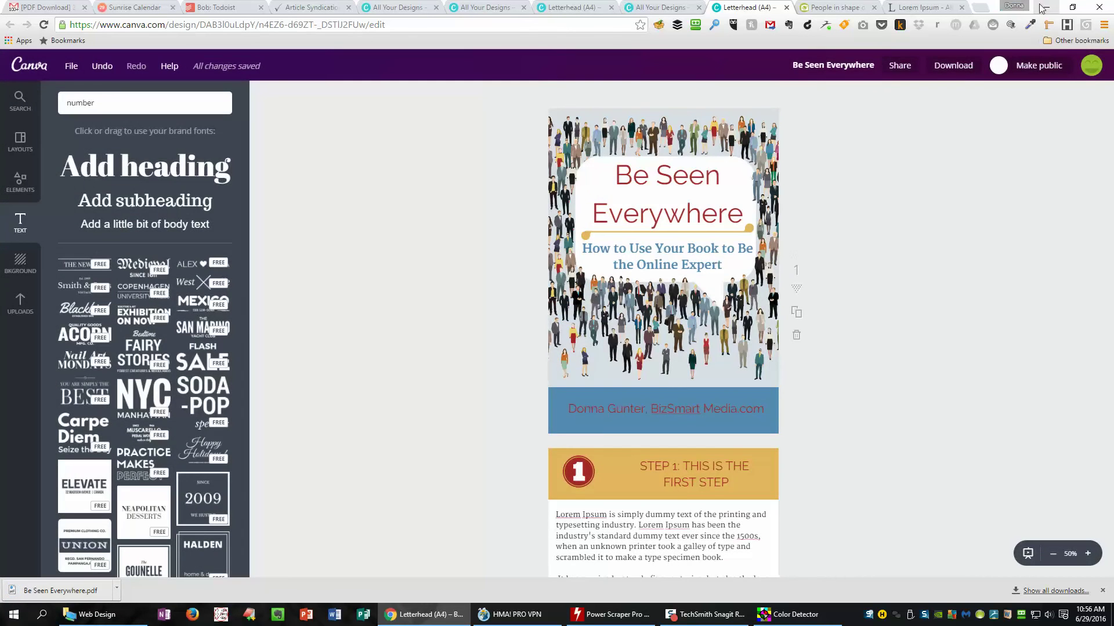
Step: Minimize the open windows and open the Be Seen Everywhere PDF from the desktop in Adobe Acrobat
click(1046, 6)
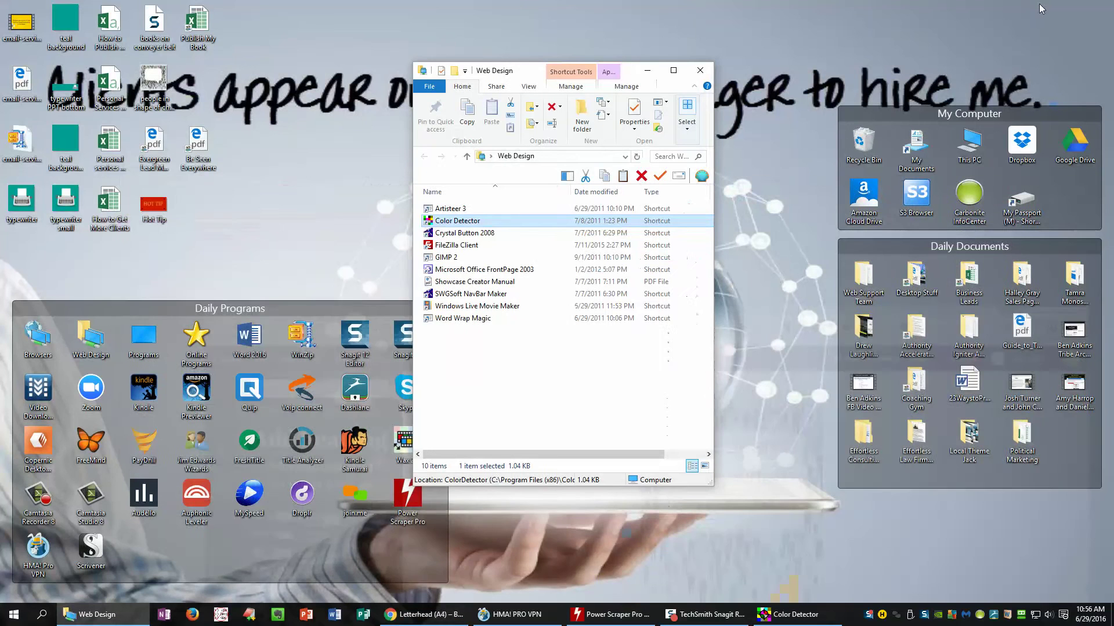
click(648, 70)
double_click(196, 167)
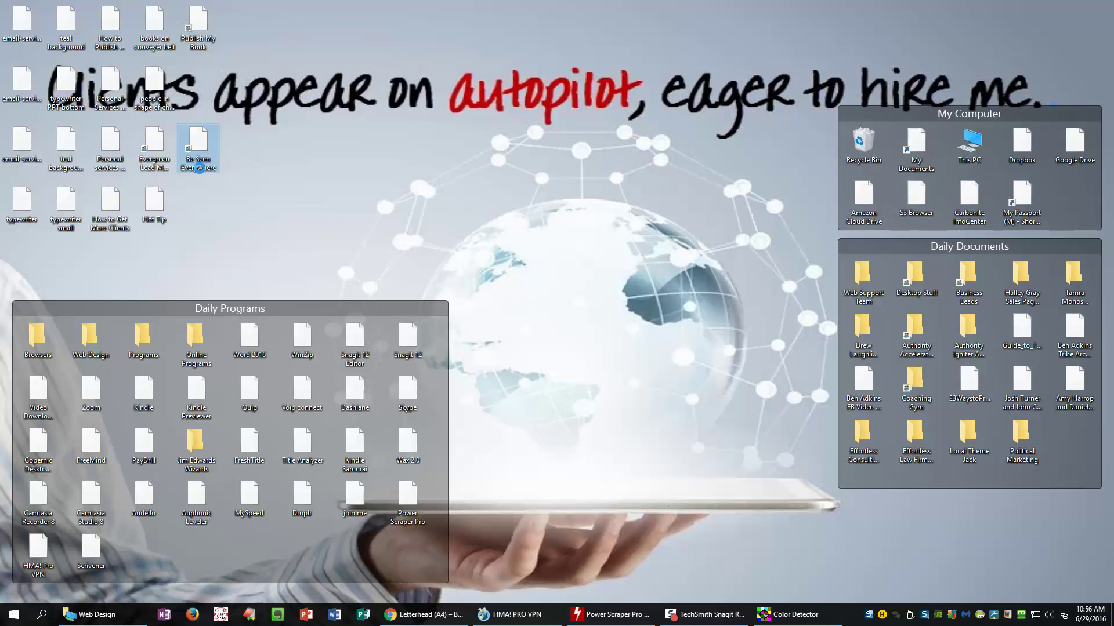
right_click(200, 170)
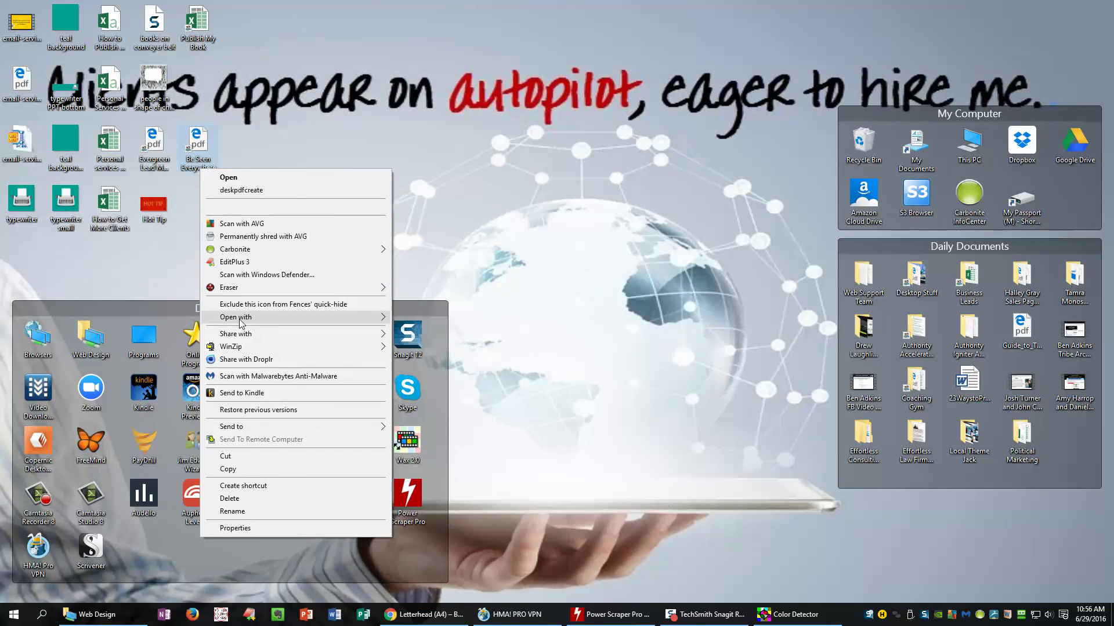
mouse_move(239, 319)
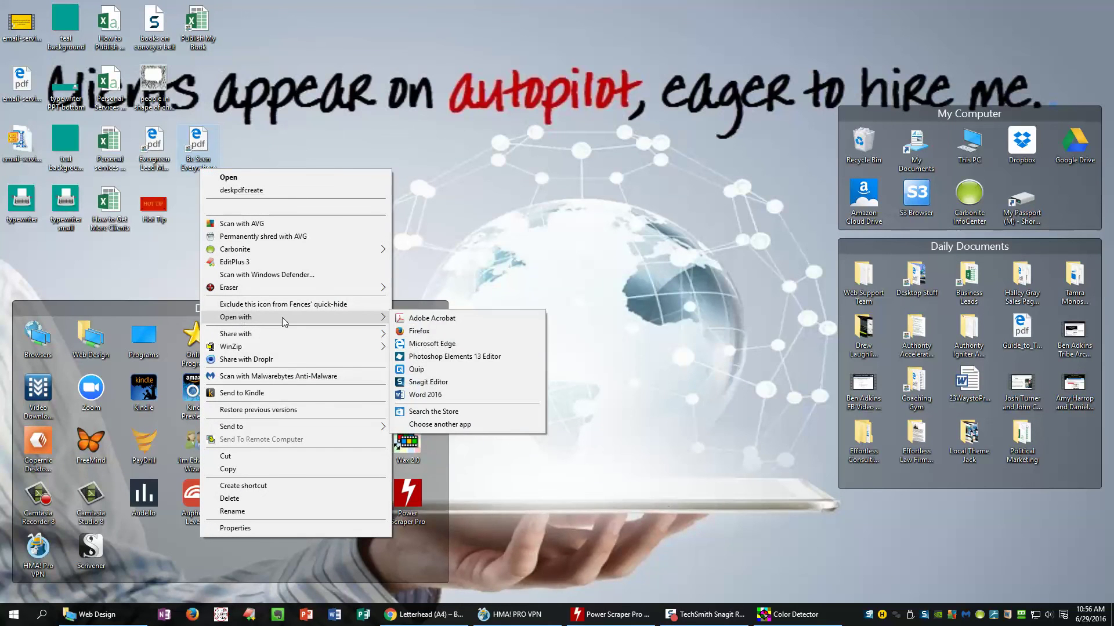
click(428, 320)
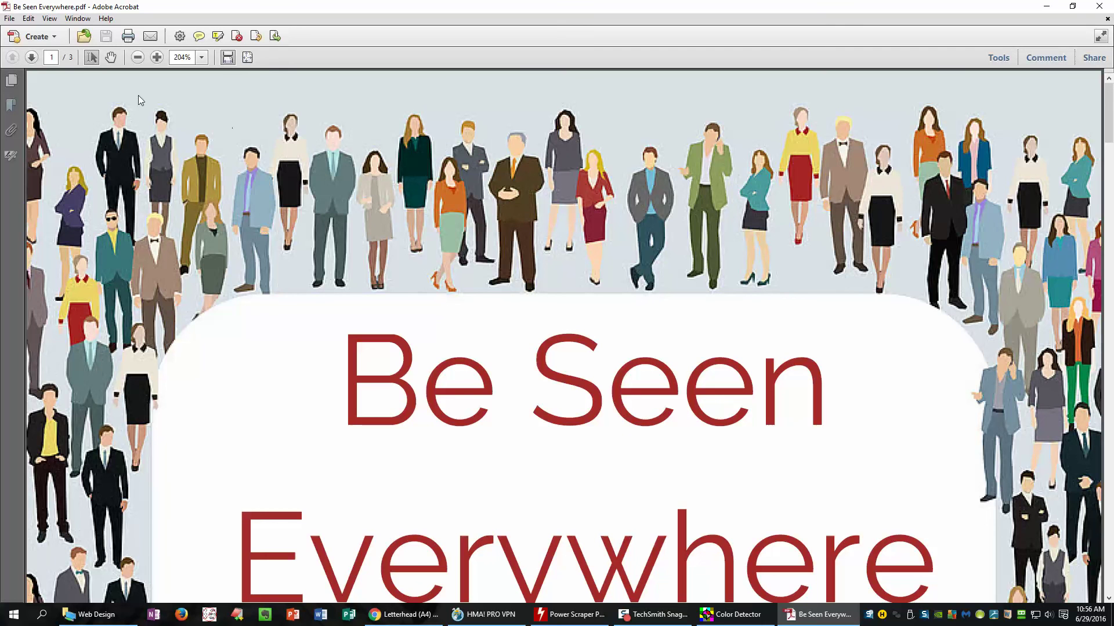
Step: View the PDF at 100% and look through all its pages, from the cover to the last content page and back
click(203, 57)
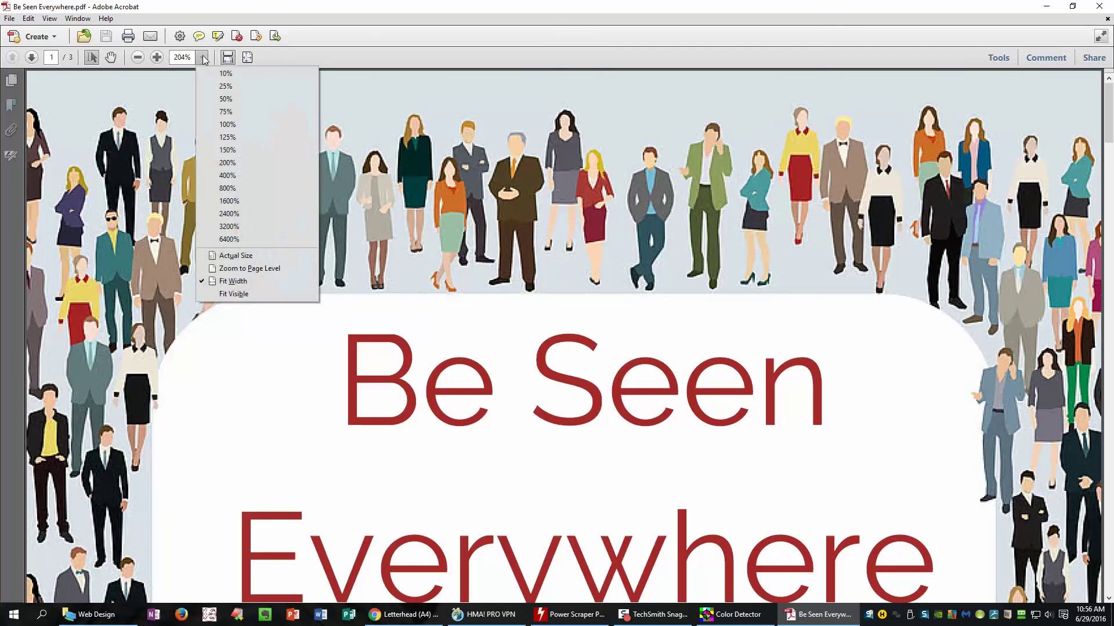
click(228, 124)
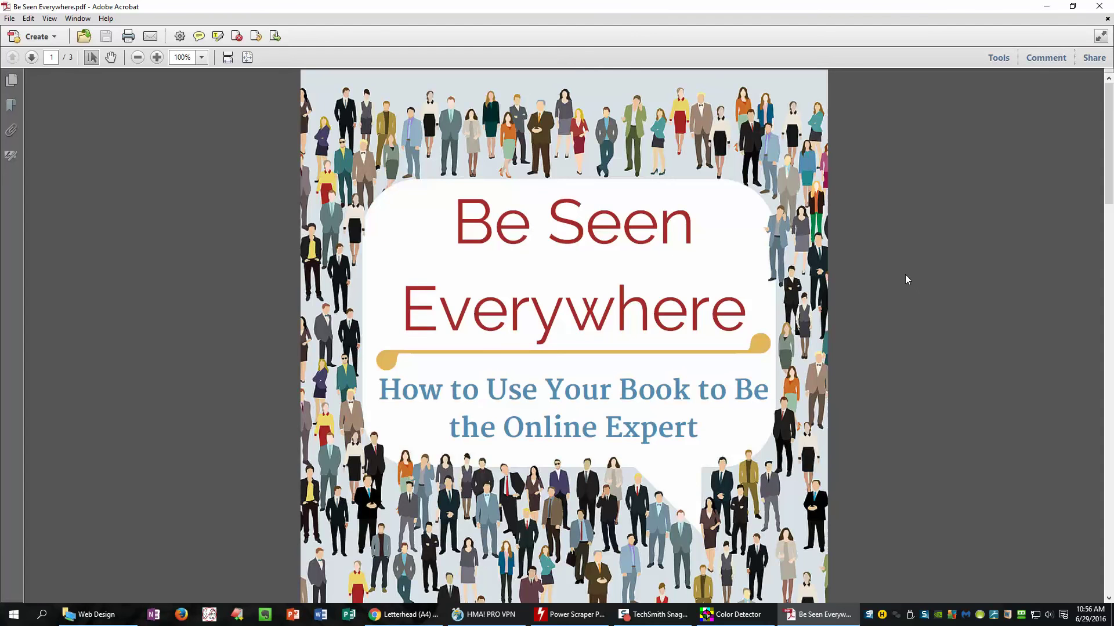
scroll(906, 280, down, 5)
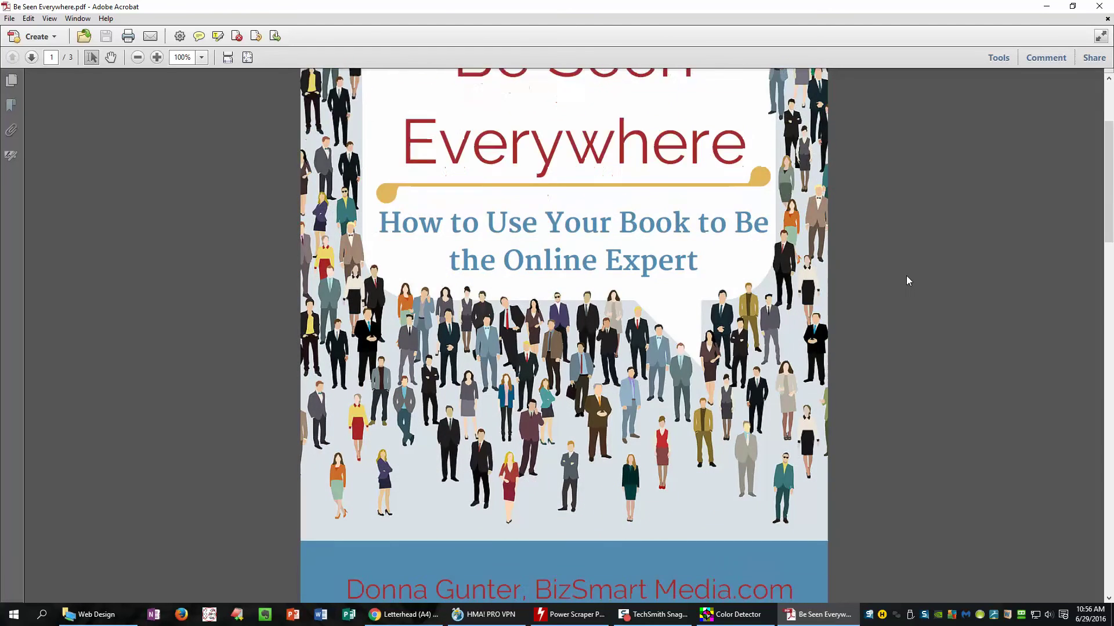
scroll(908, 283, down, 11)
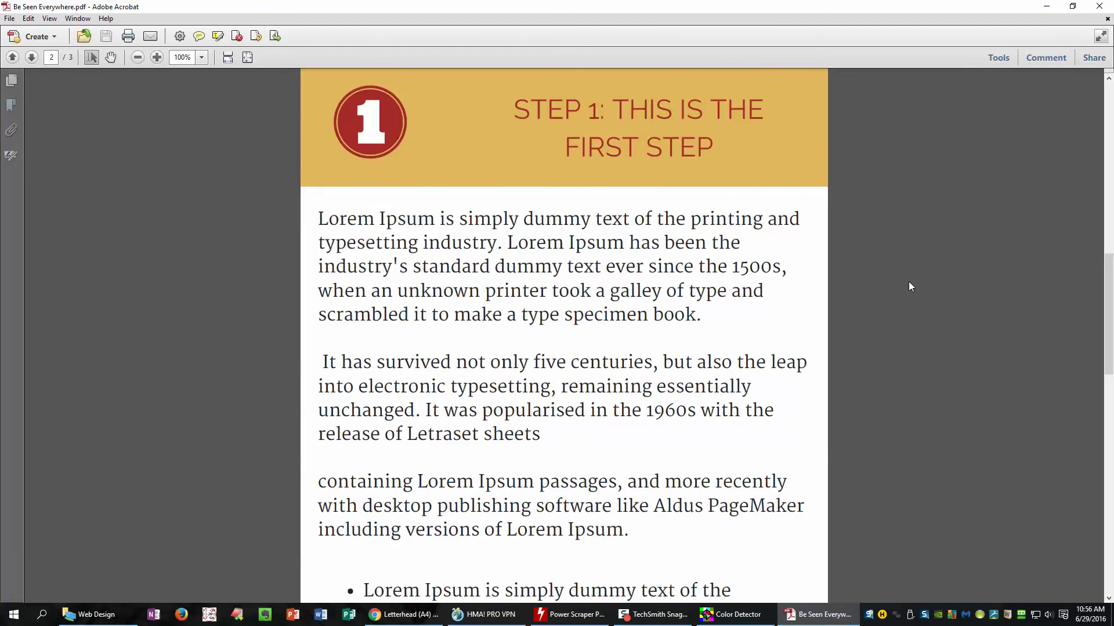
scroll(910, 283, down, 10)
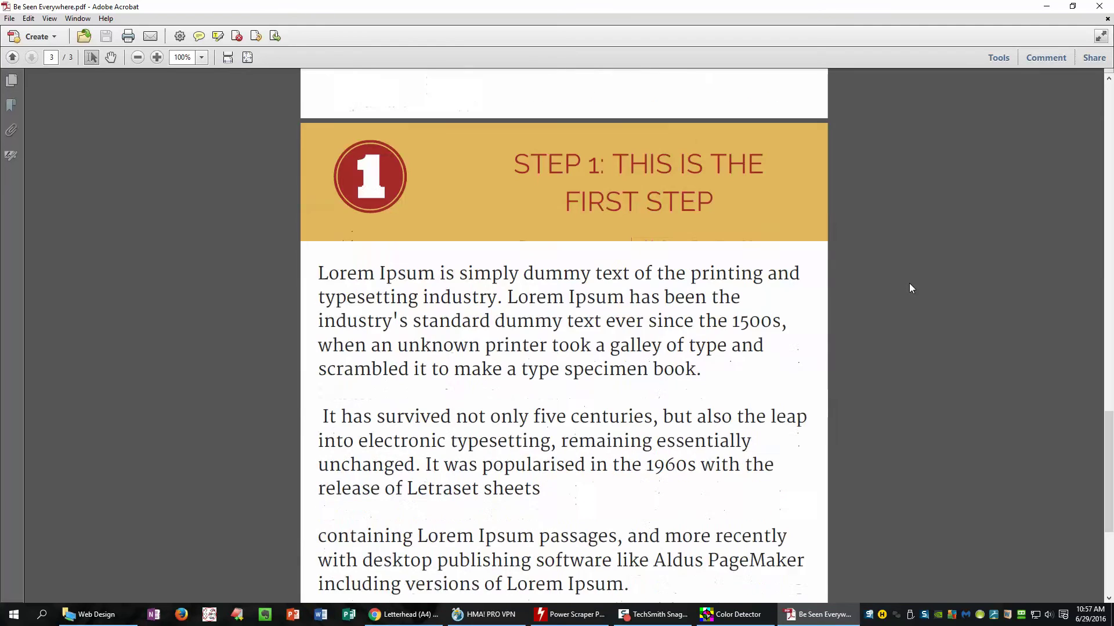
scroll(909, 283, down, 4)
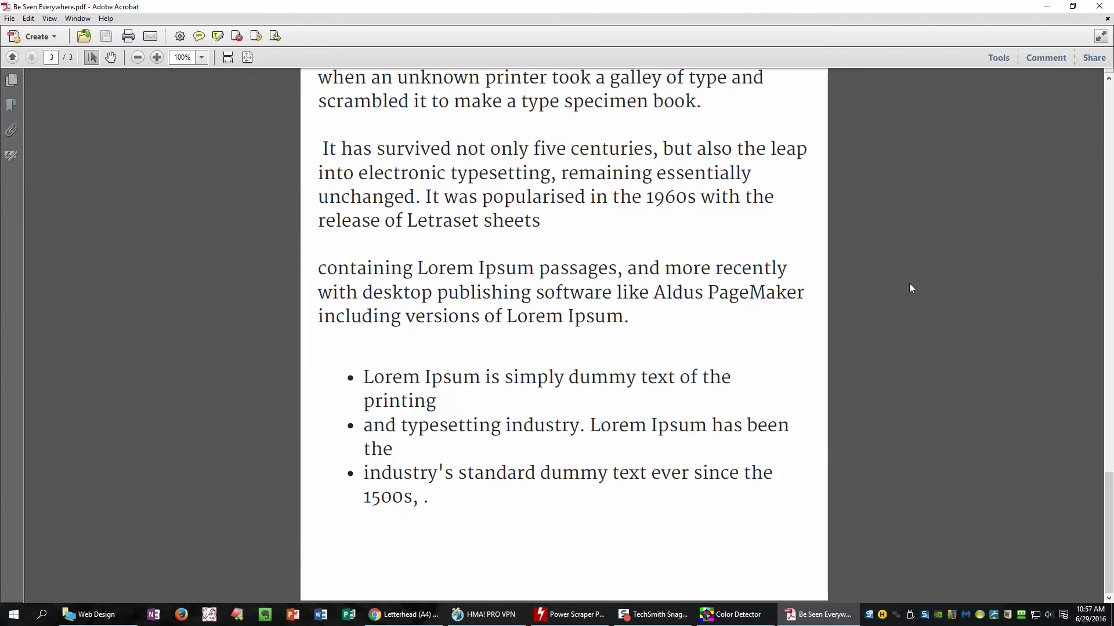
scroll(910, 283, up, 9)
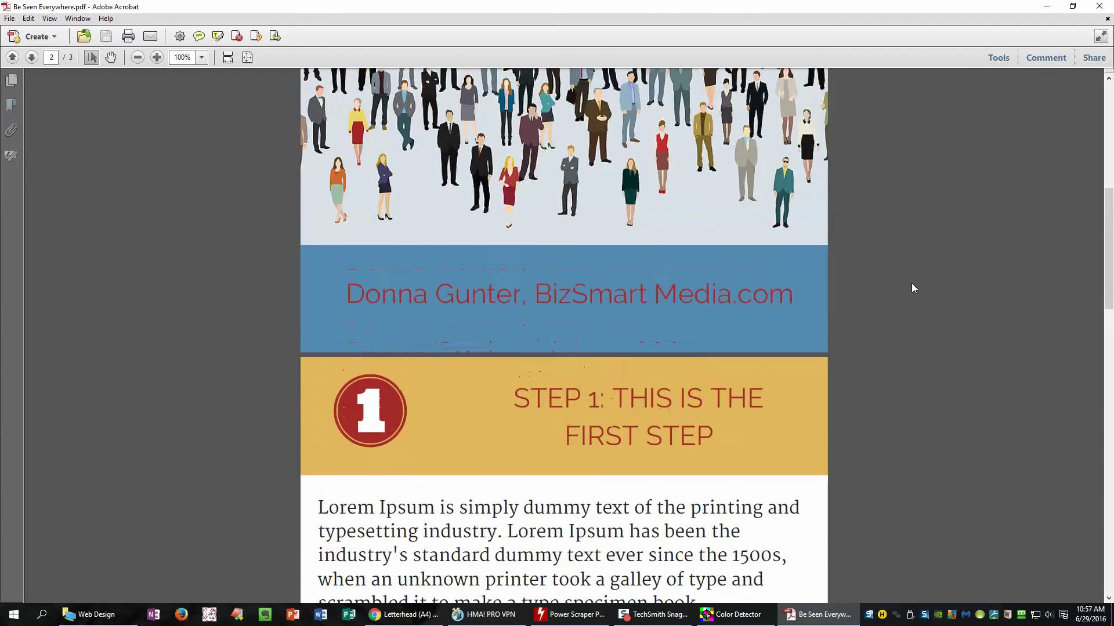
scroll(912, 288, up, 3)
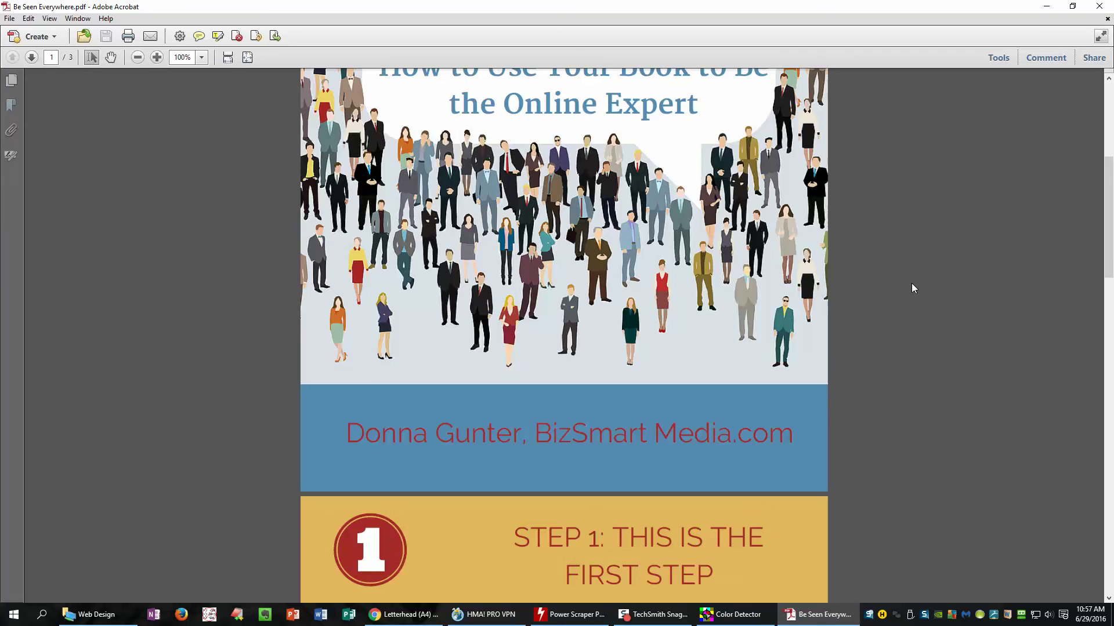
scroll(913, 289, up, 3)
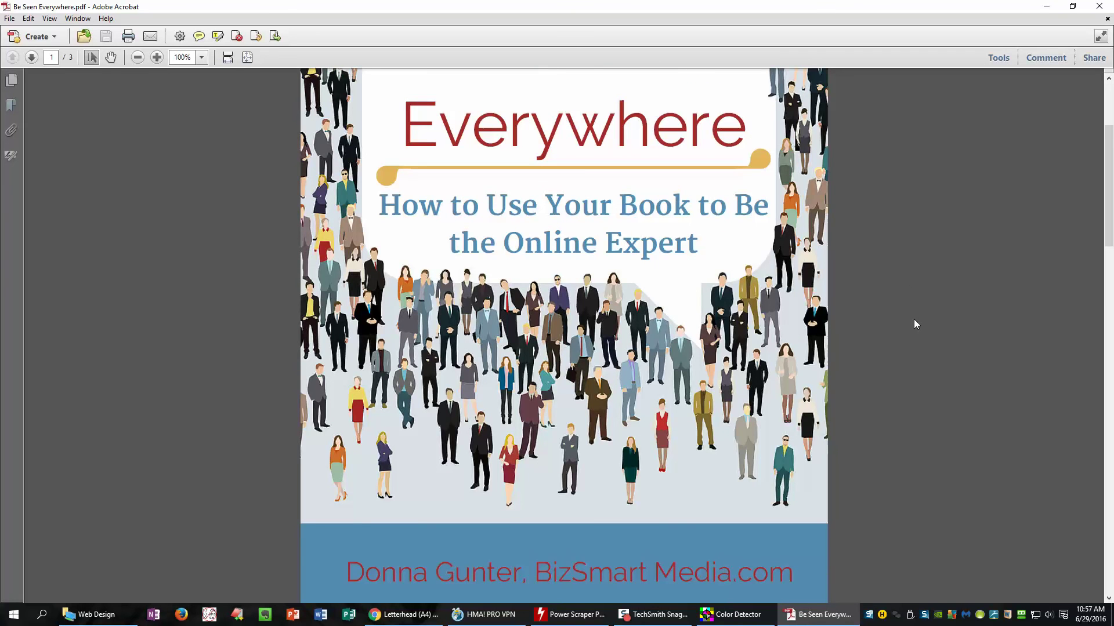